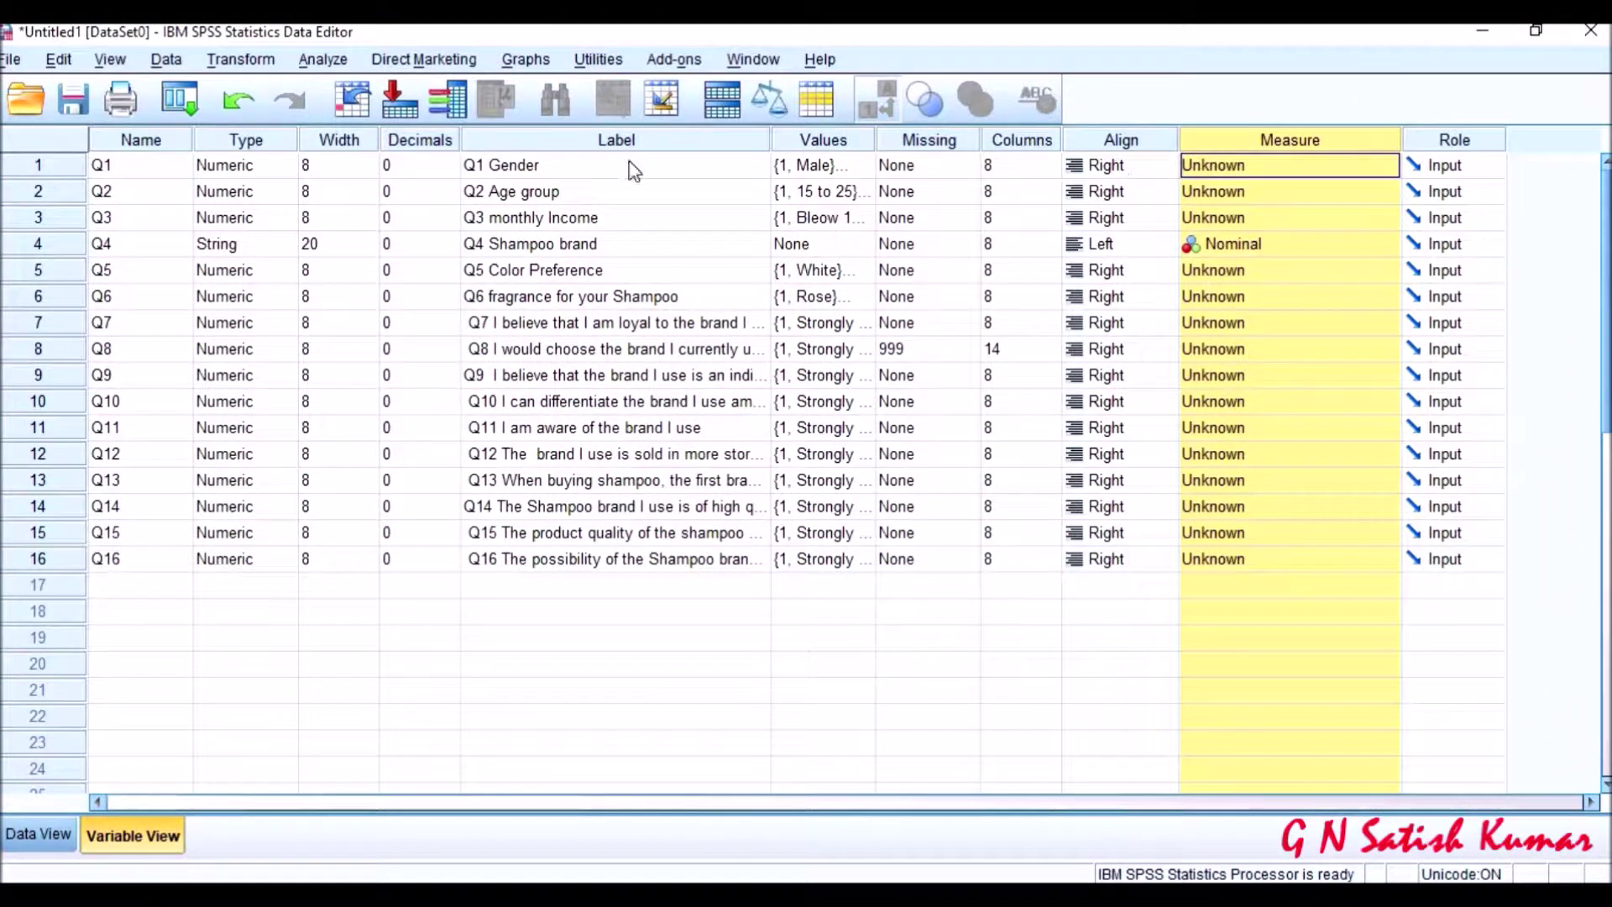
# Set the measurement level of the Q1 Gender variable to Ordinal
pyautogui.click(40, 168)
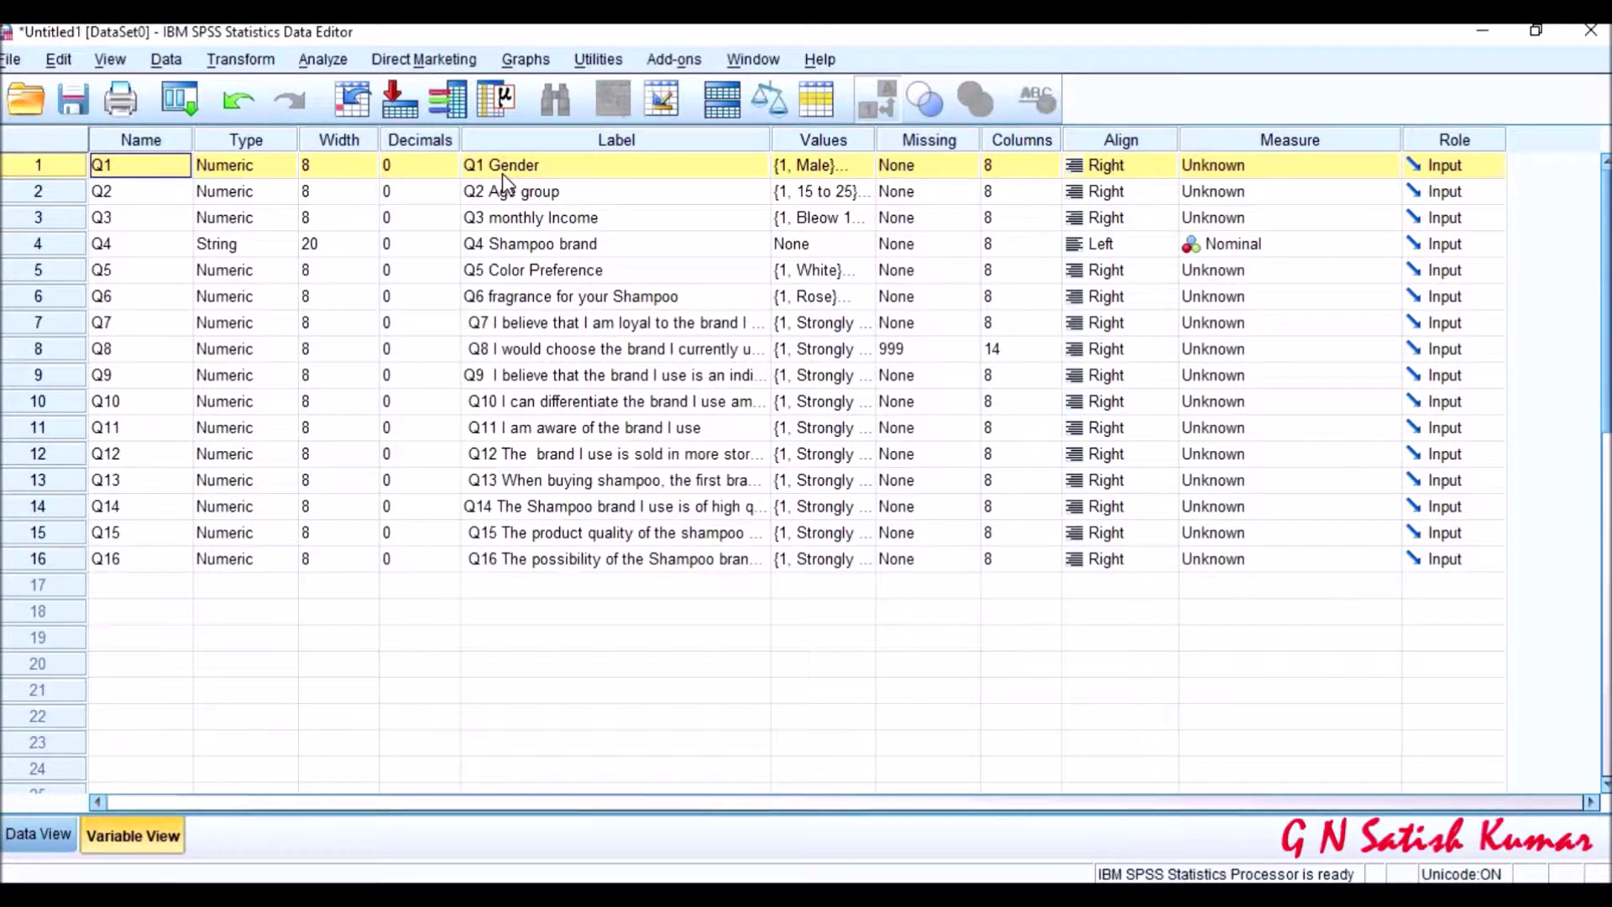
pyautogui.click(1385, 172)
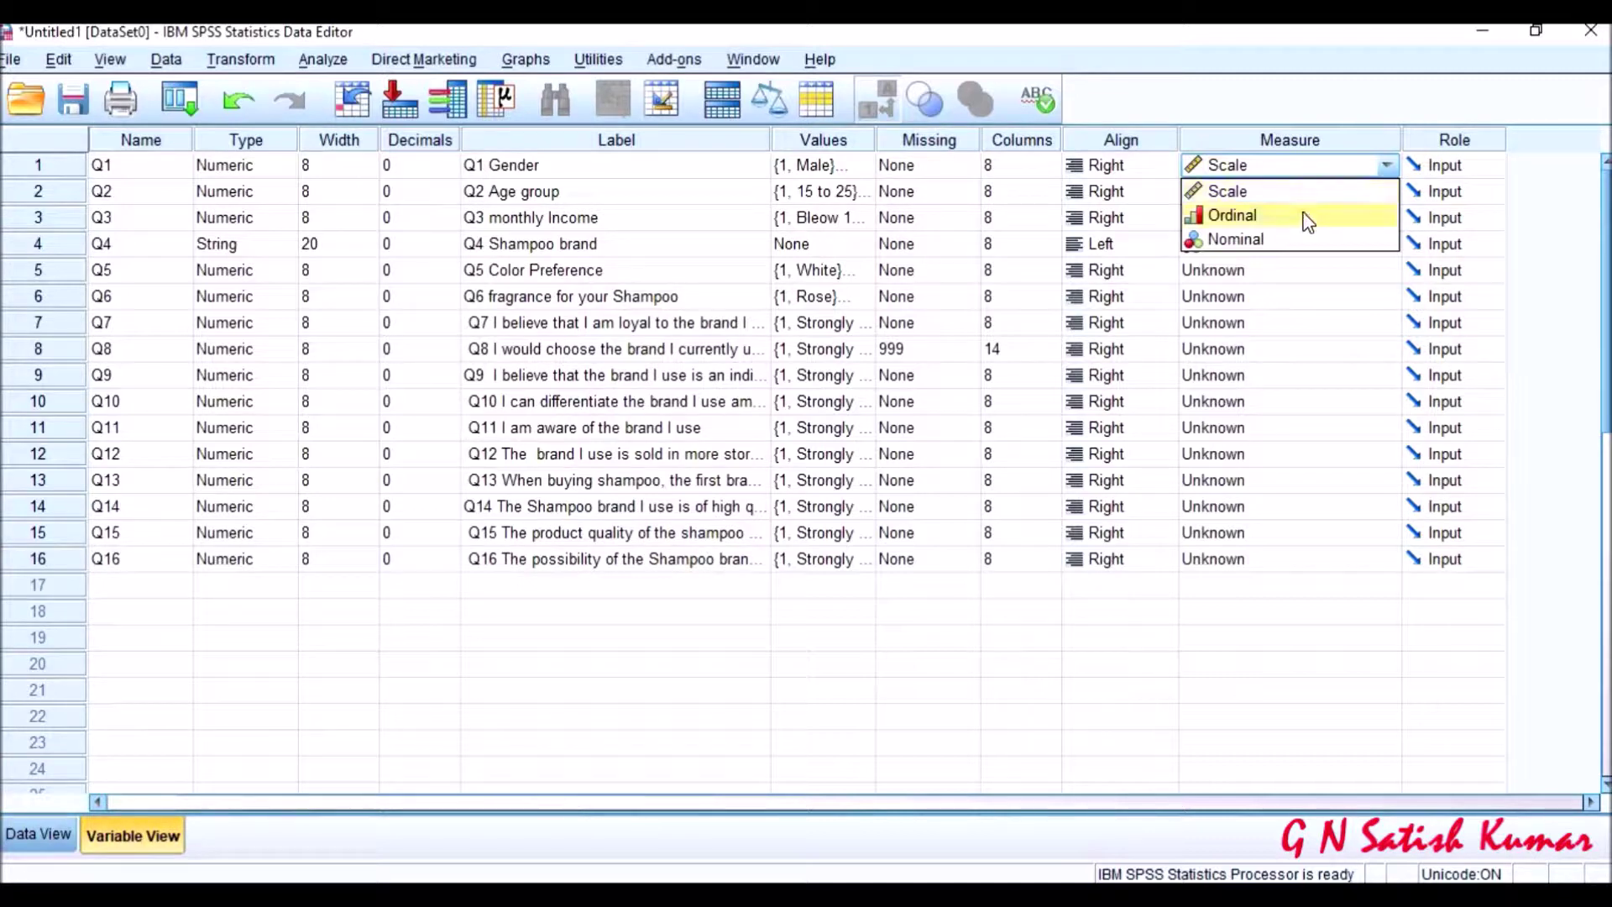
pyautogui.click(1303, 215)
pyautogui.click(1388, 167)
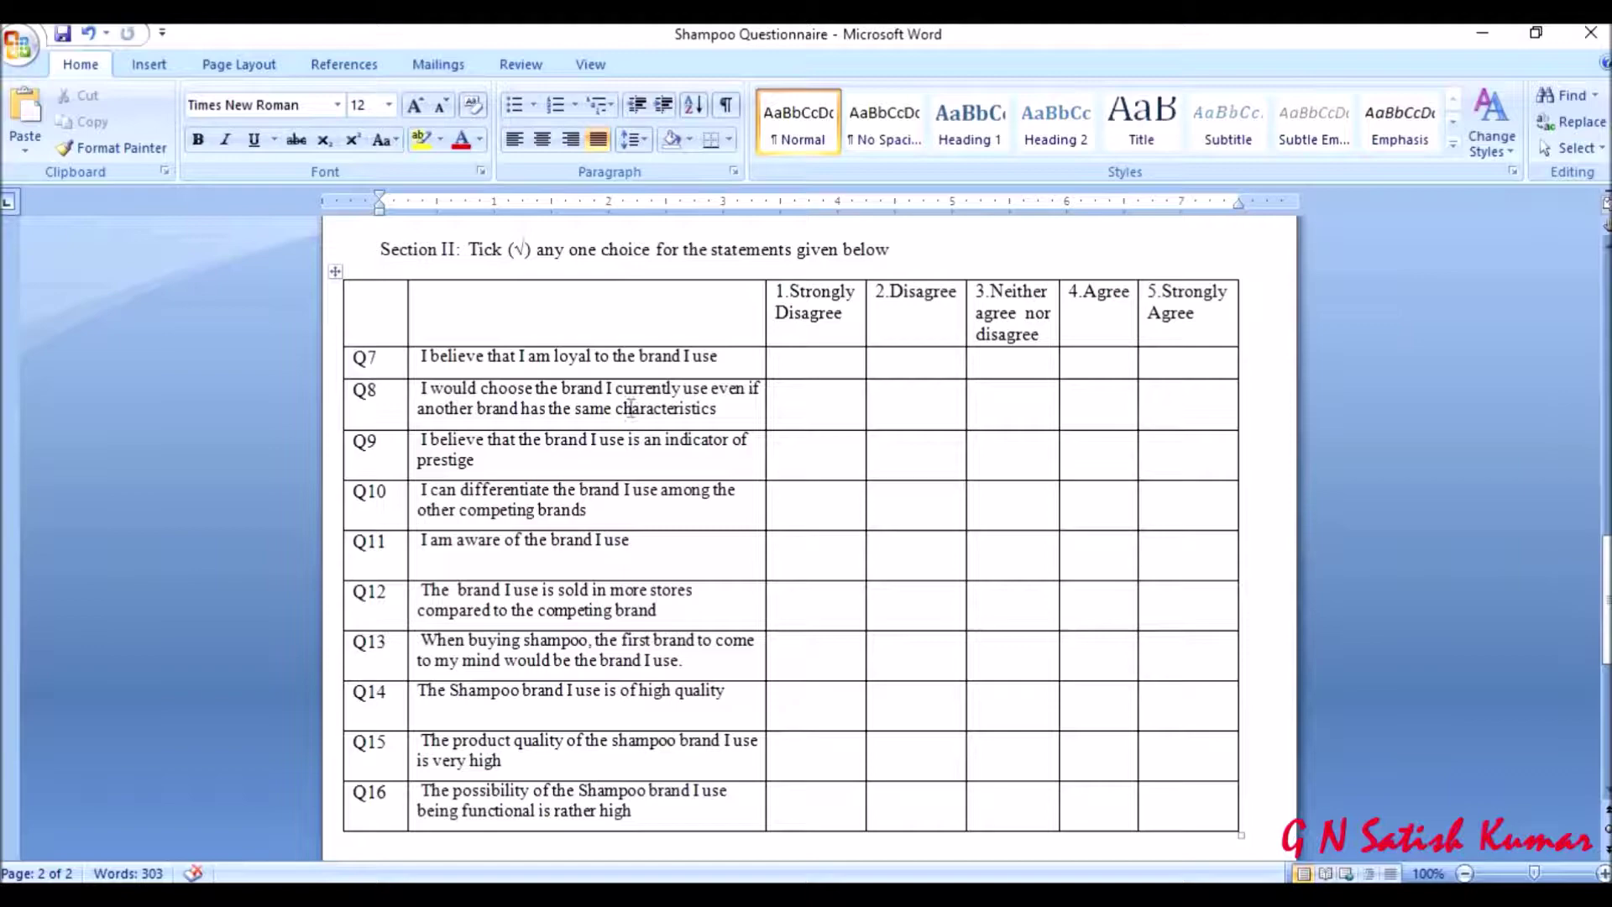
# Switch to the Shampoo Questionnaire in Word and examine the answer options of the Section I questions, Q1 to Q6
pyautogui.scroll(15, 637, 481)
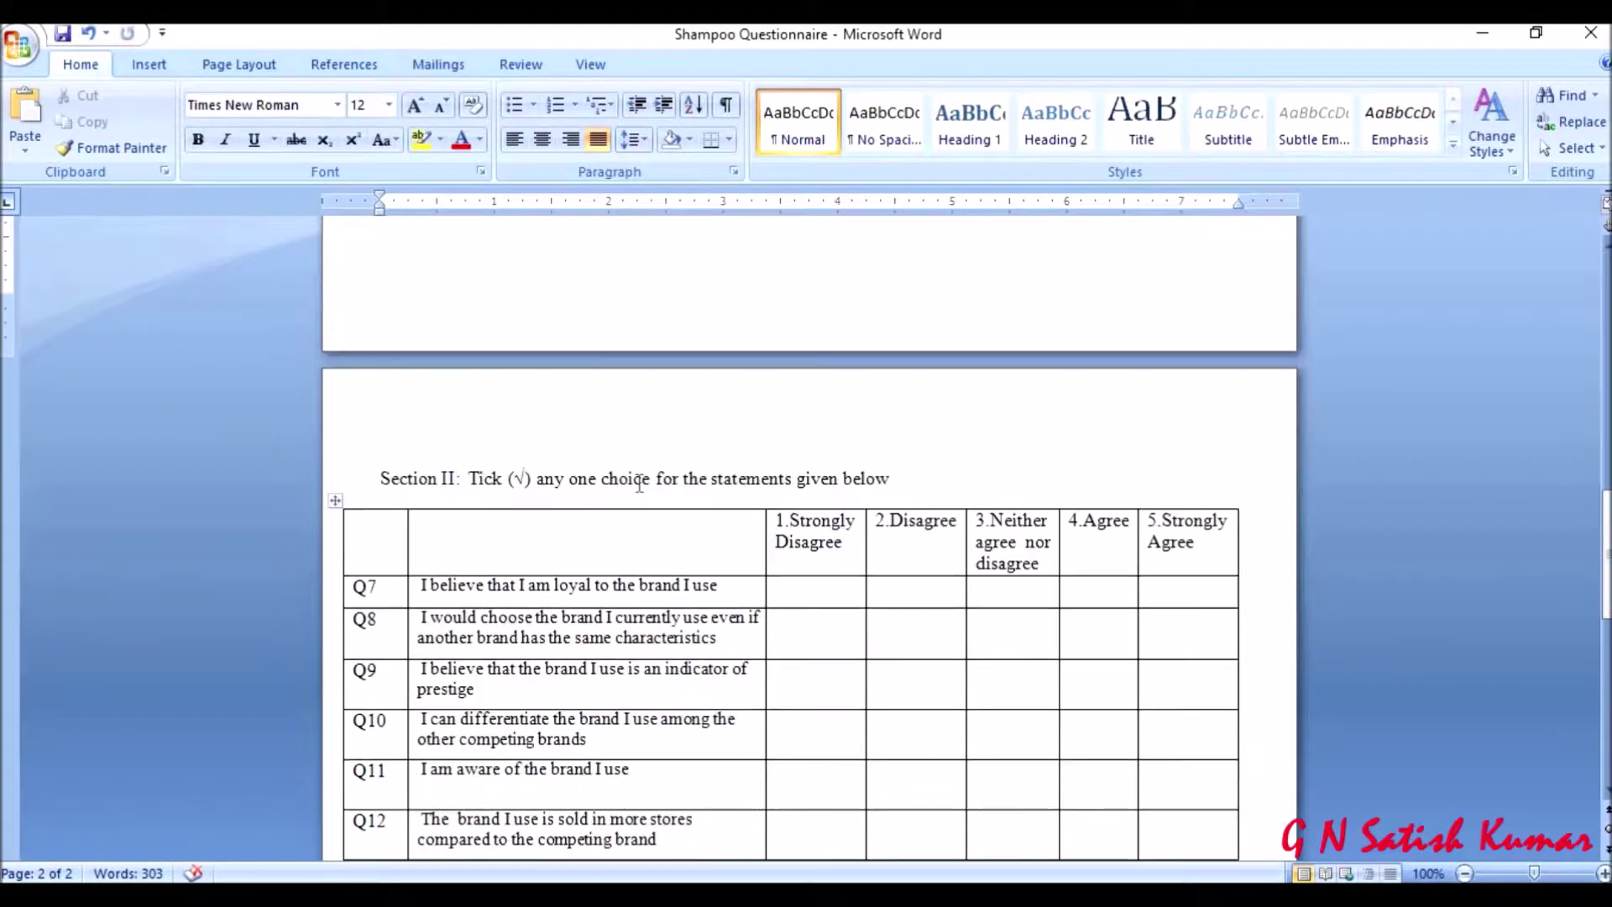
pyautogui.scroll(1, 639, 483)
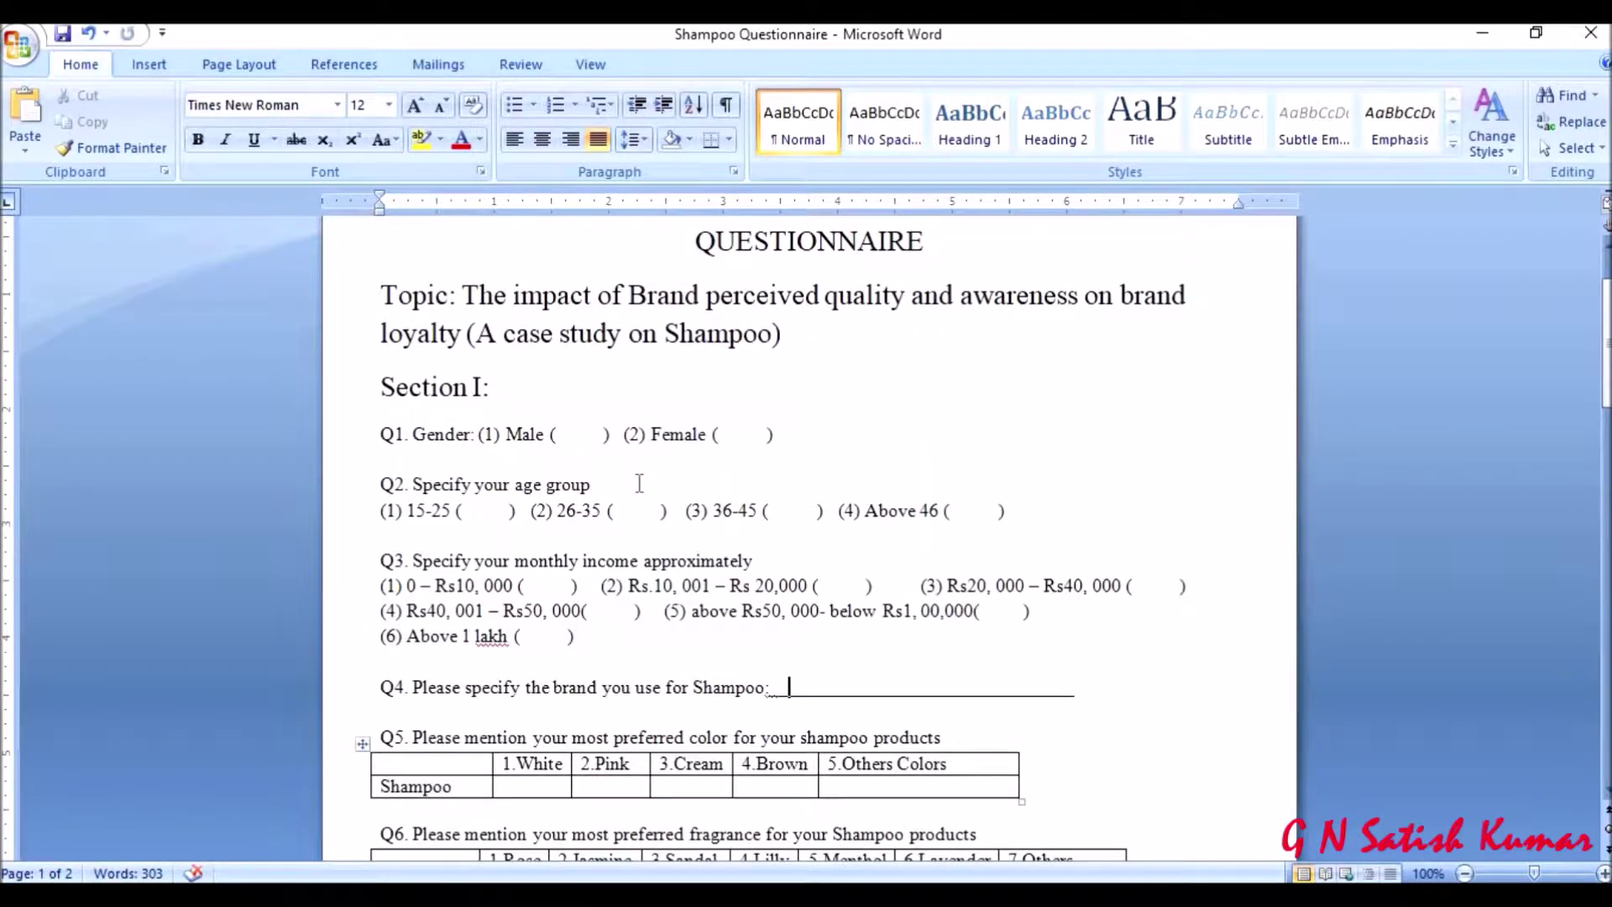
pyautogui.click(505, 434)
pyautogui.scroll(-3, 972, 592)
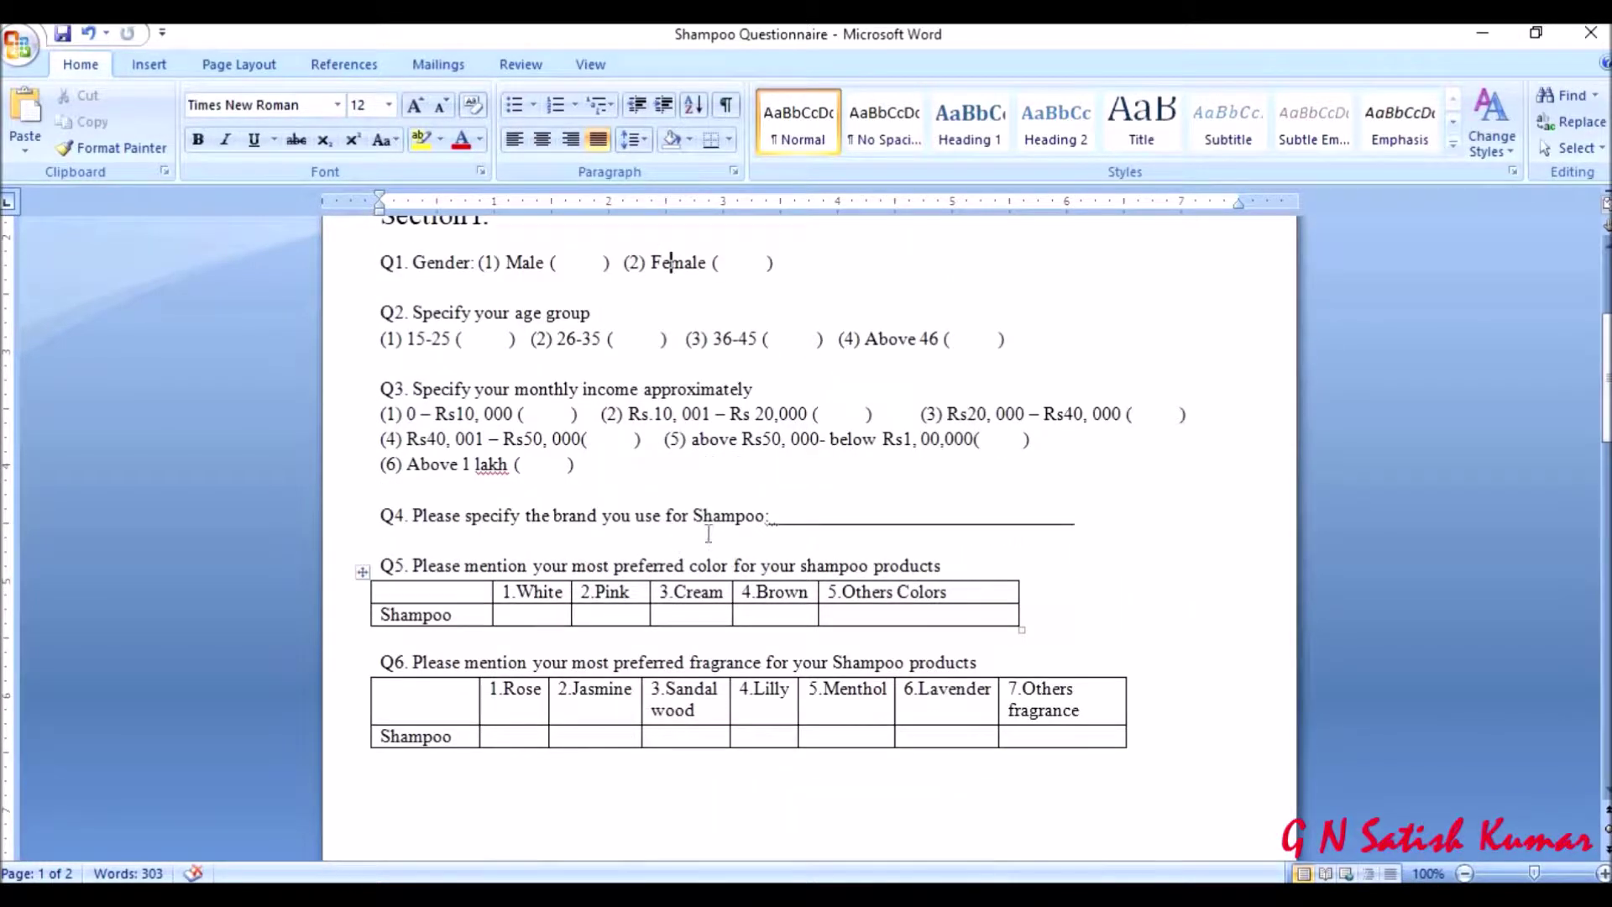
pyautogui.click(870, 513)
pyautogui.click(515, 591)
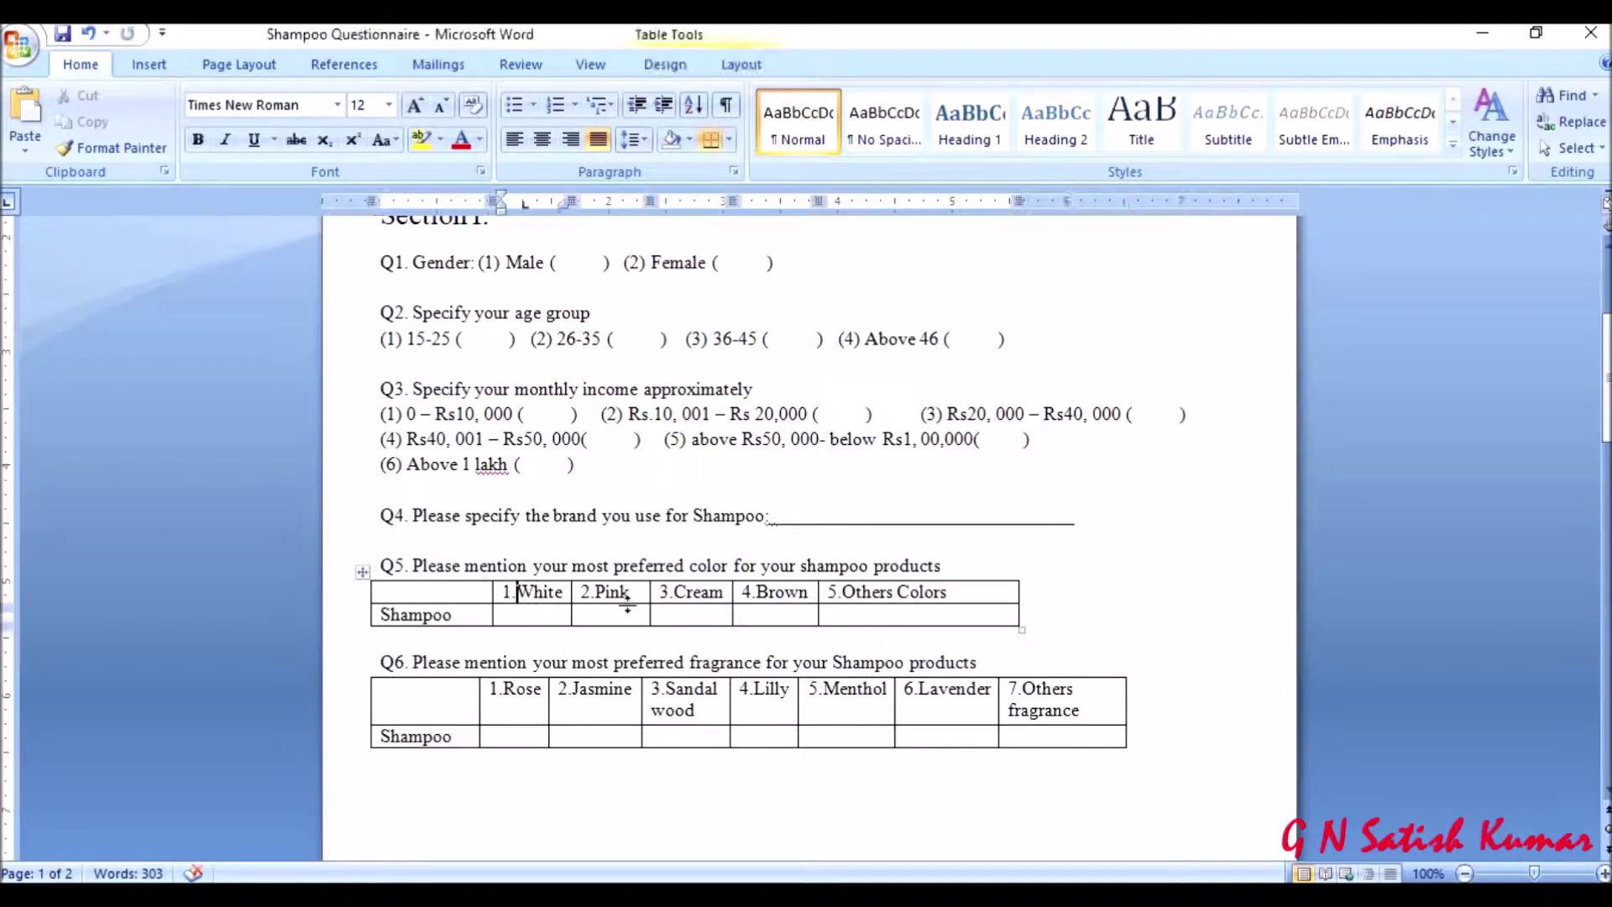
pyautogui.click(631, 592)
# Examine the Section II statements Q7 to Q16 and their rating scale from Strongly Disagree to Strongly Agree
pyautogui.scroll(-9, 630, 593)
pyautogui.scroll(-13, 630, 592)
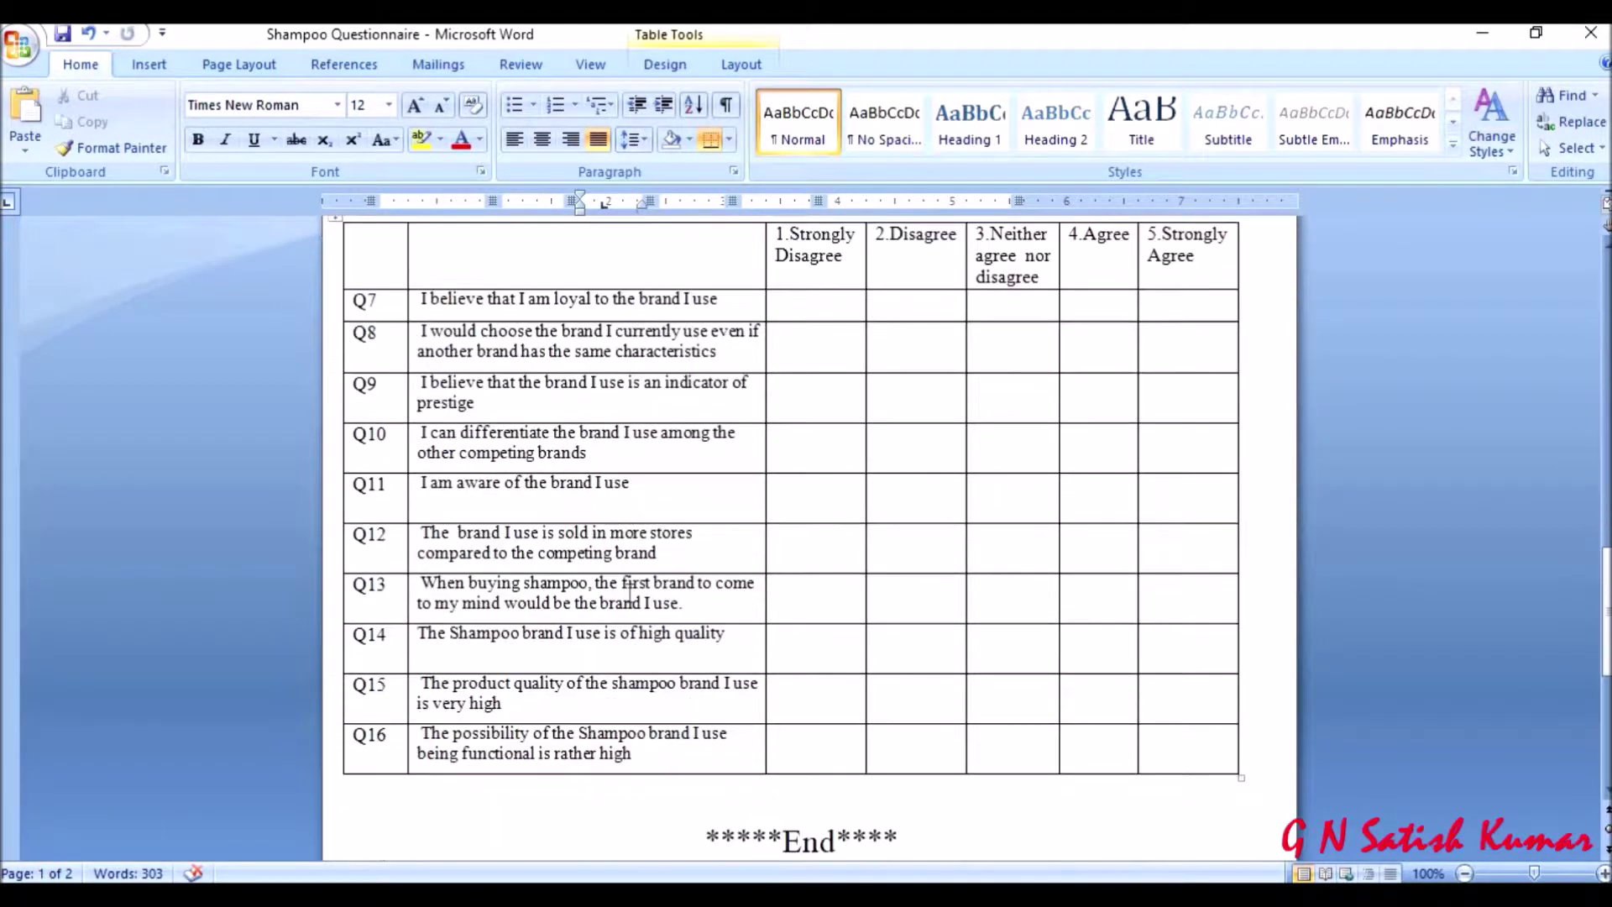
pyautogui.scroll(2, 809, 504)
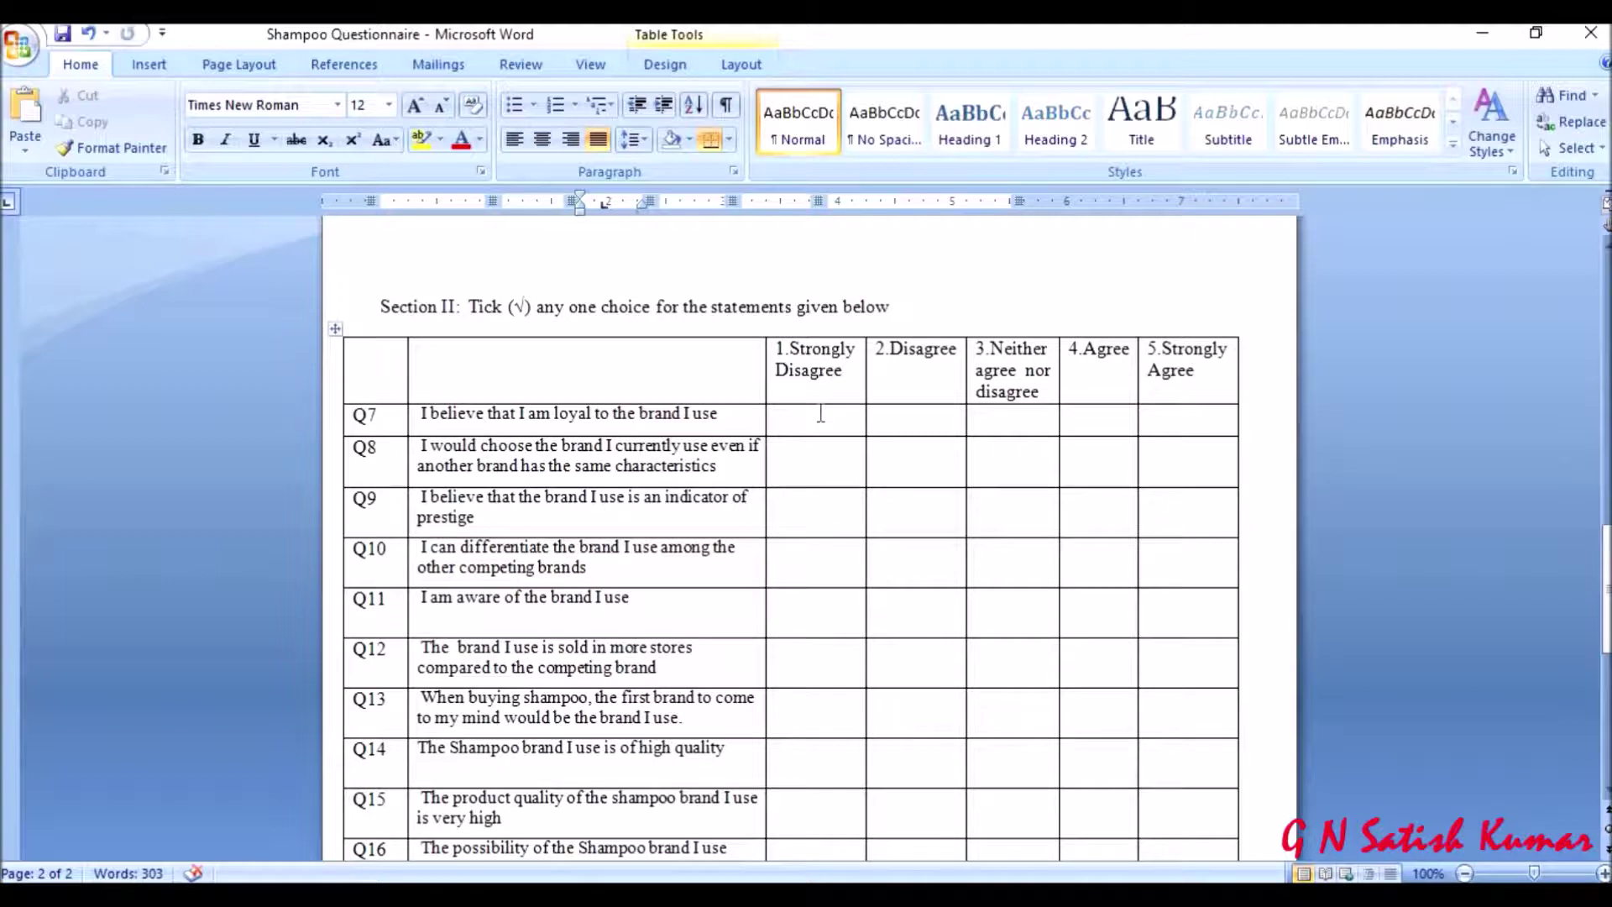
pyautogui.click(825, 371)
pyautogui.click(917, 348)
pyautogui.click(1122, 382)
pyautogui.click(1176, 386)
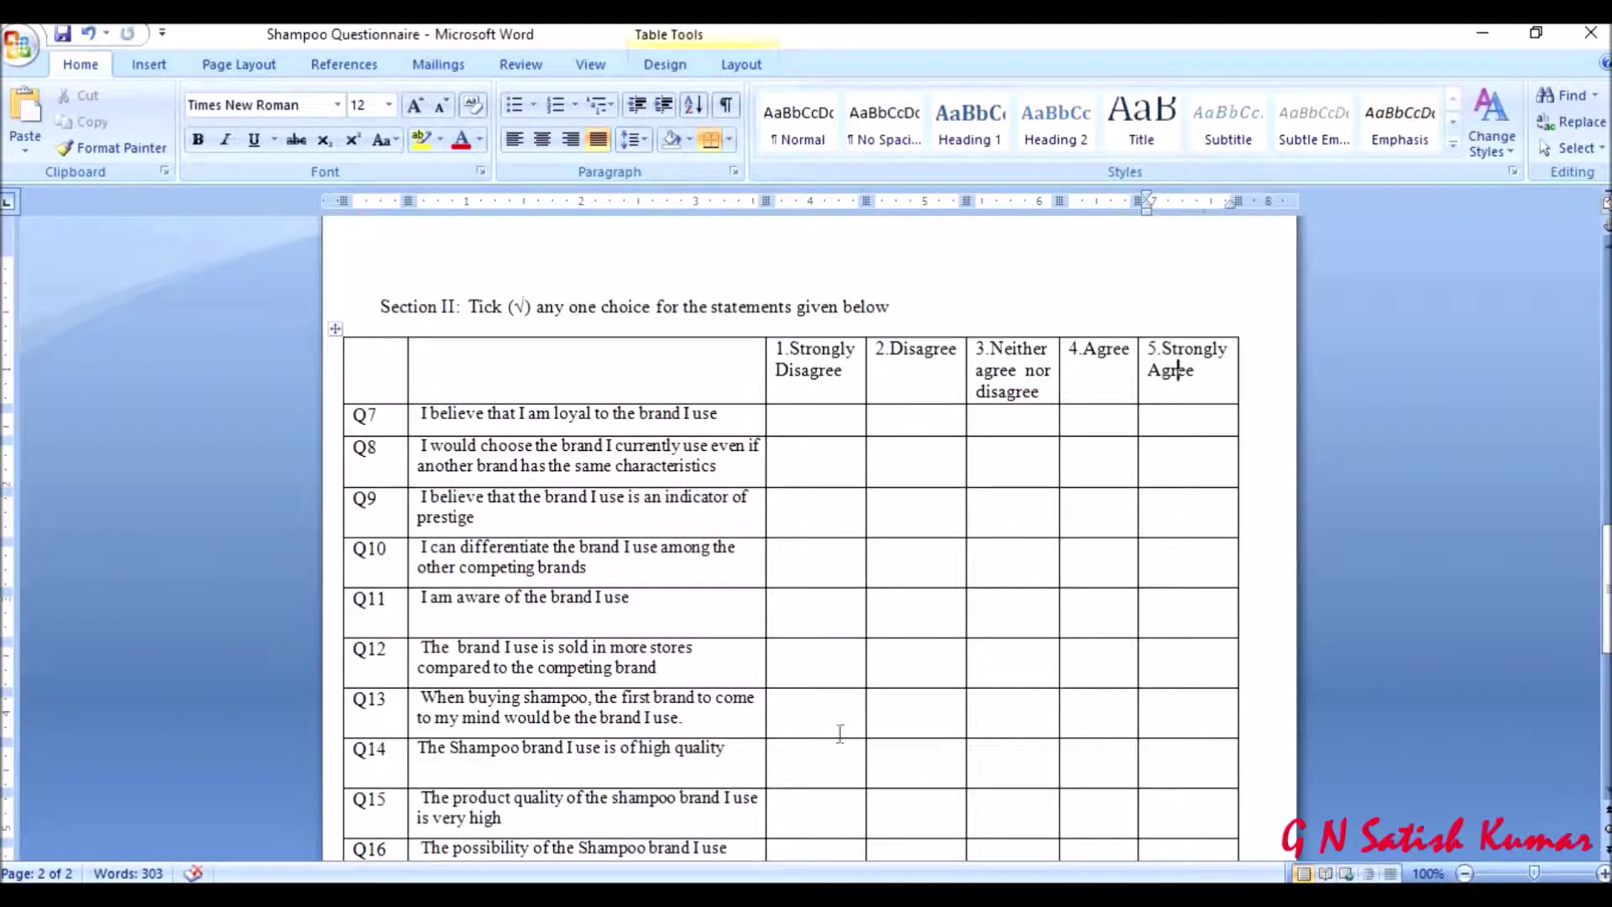
# Switch back to the SPSS Data Editor and set the measurement level of Q1 Gender to Nominal
pyautogui.click(781, 894)
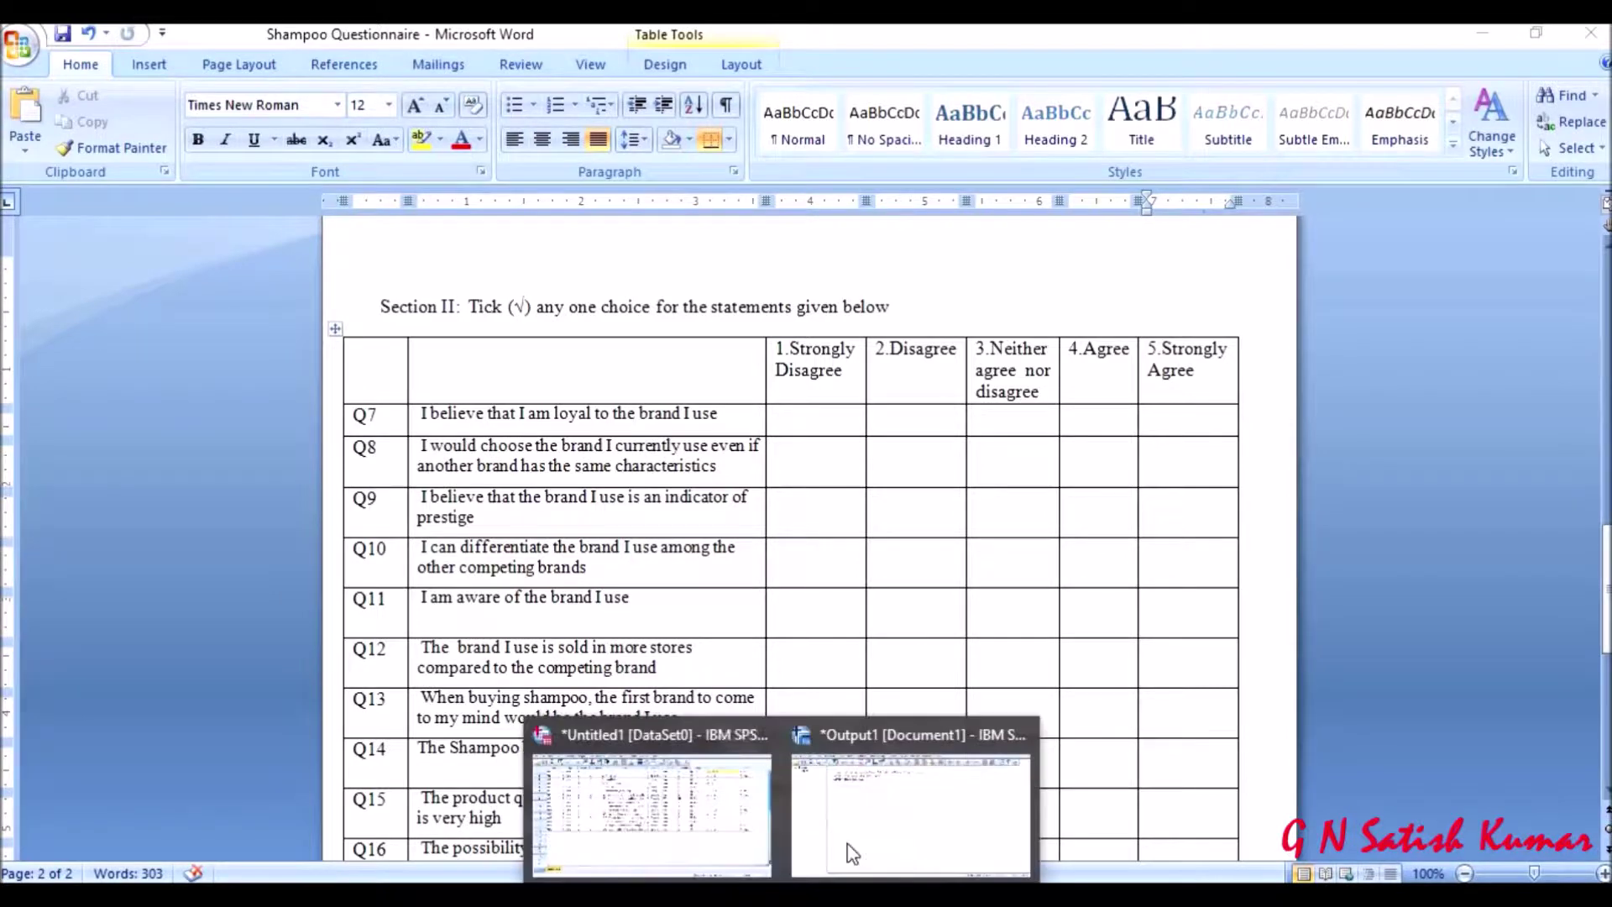
pyautogui.click(743, 821)
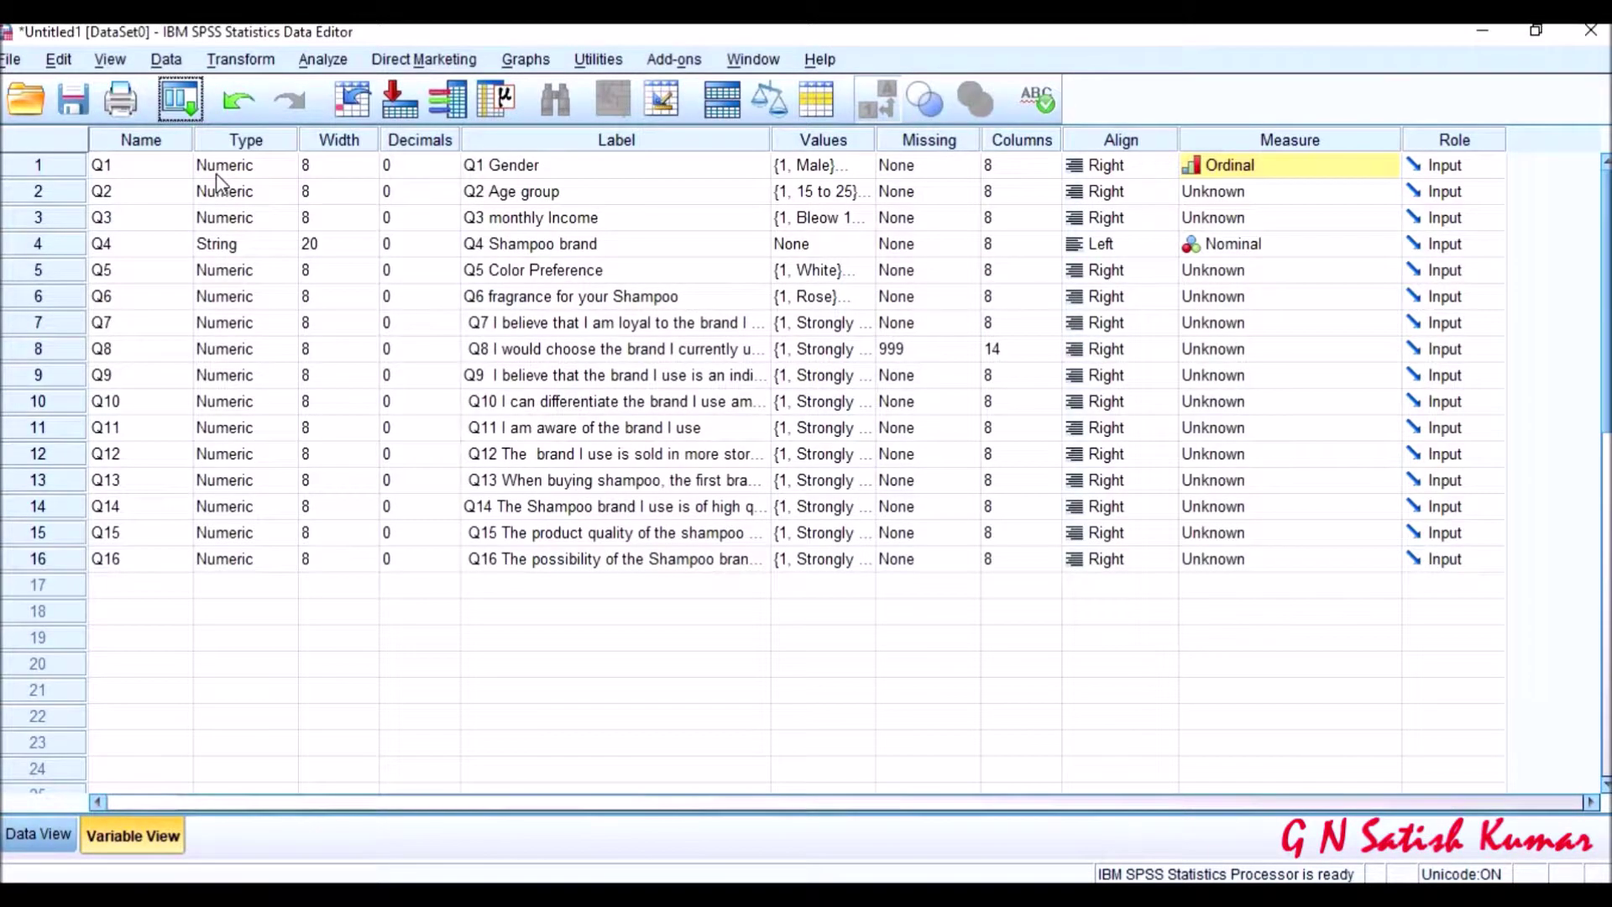
pyautogui.click(1386, 165)
pyautogui.click(1346, 241)
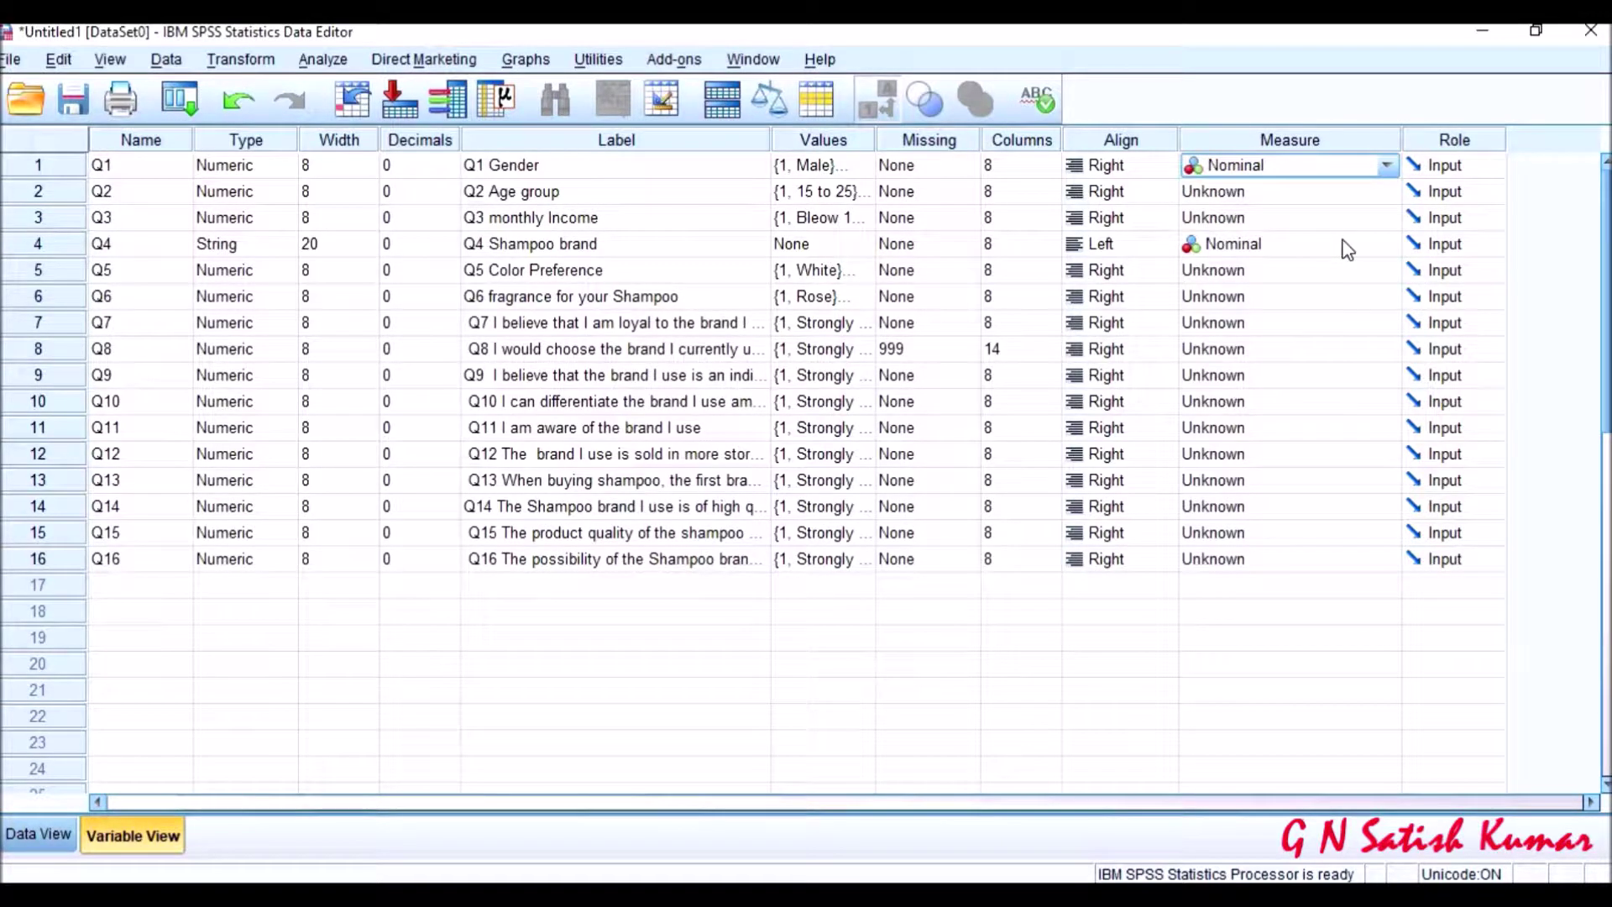
# Set the measurement level of Q2 Age group and Q3 monthly Income to Ordinal
pyautogui.click(1389, 193)
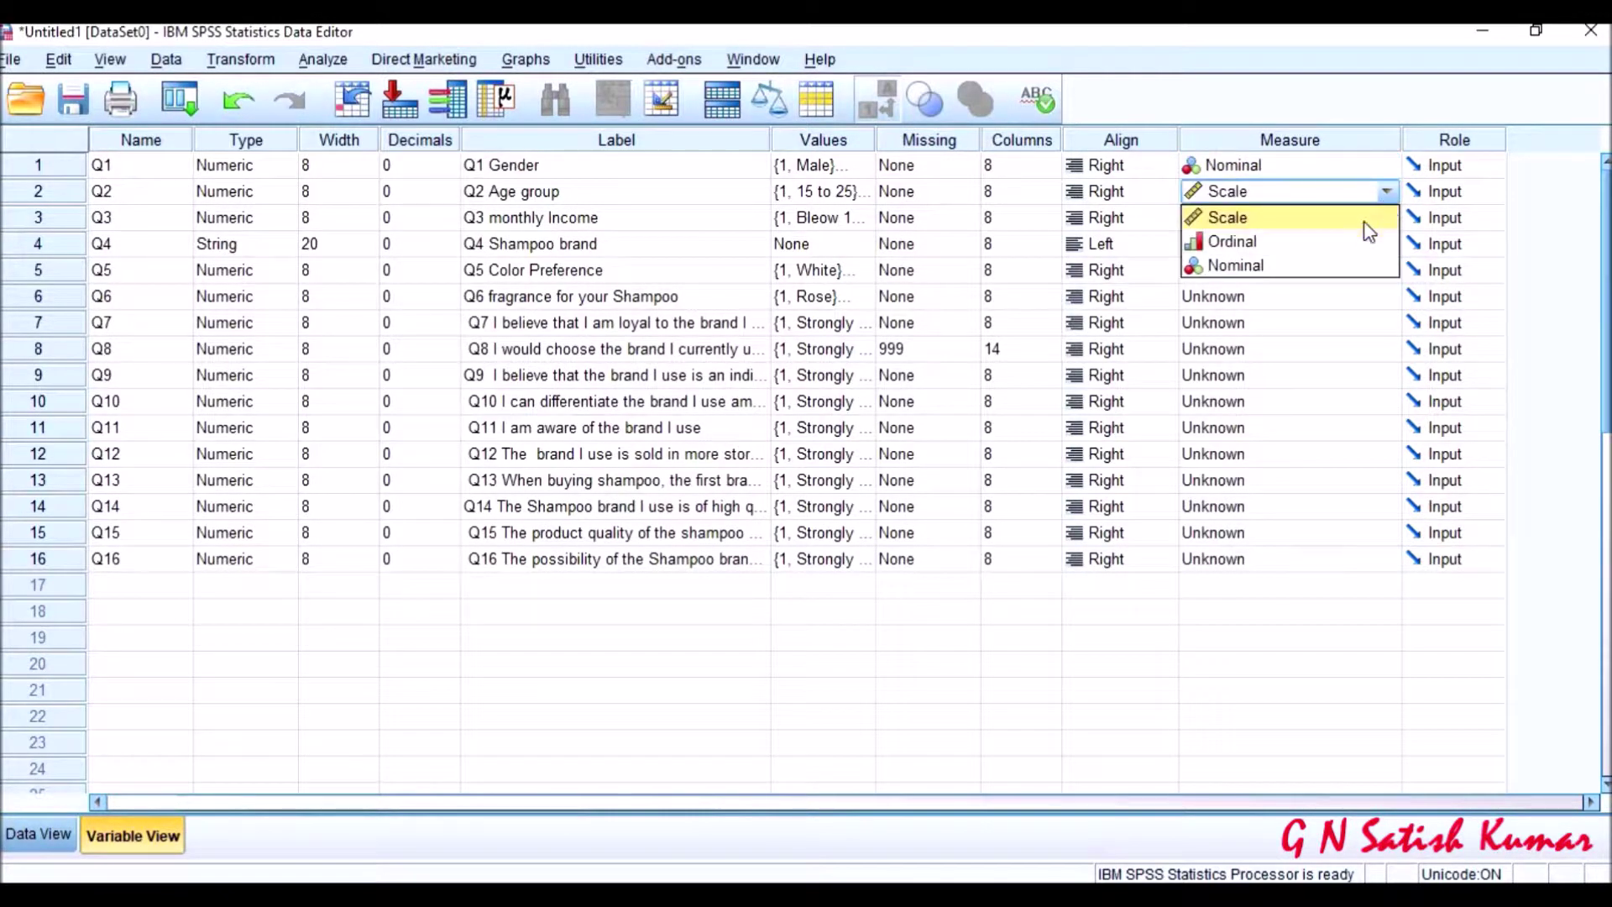
pyautogui.click(1360, 241)
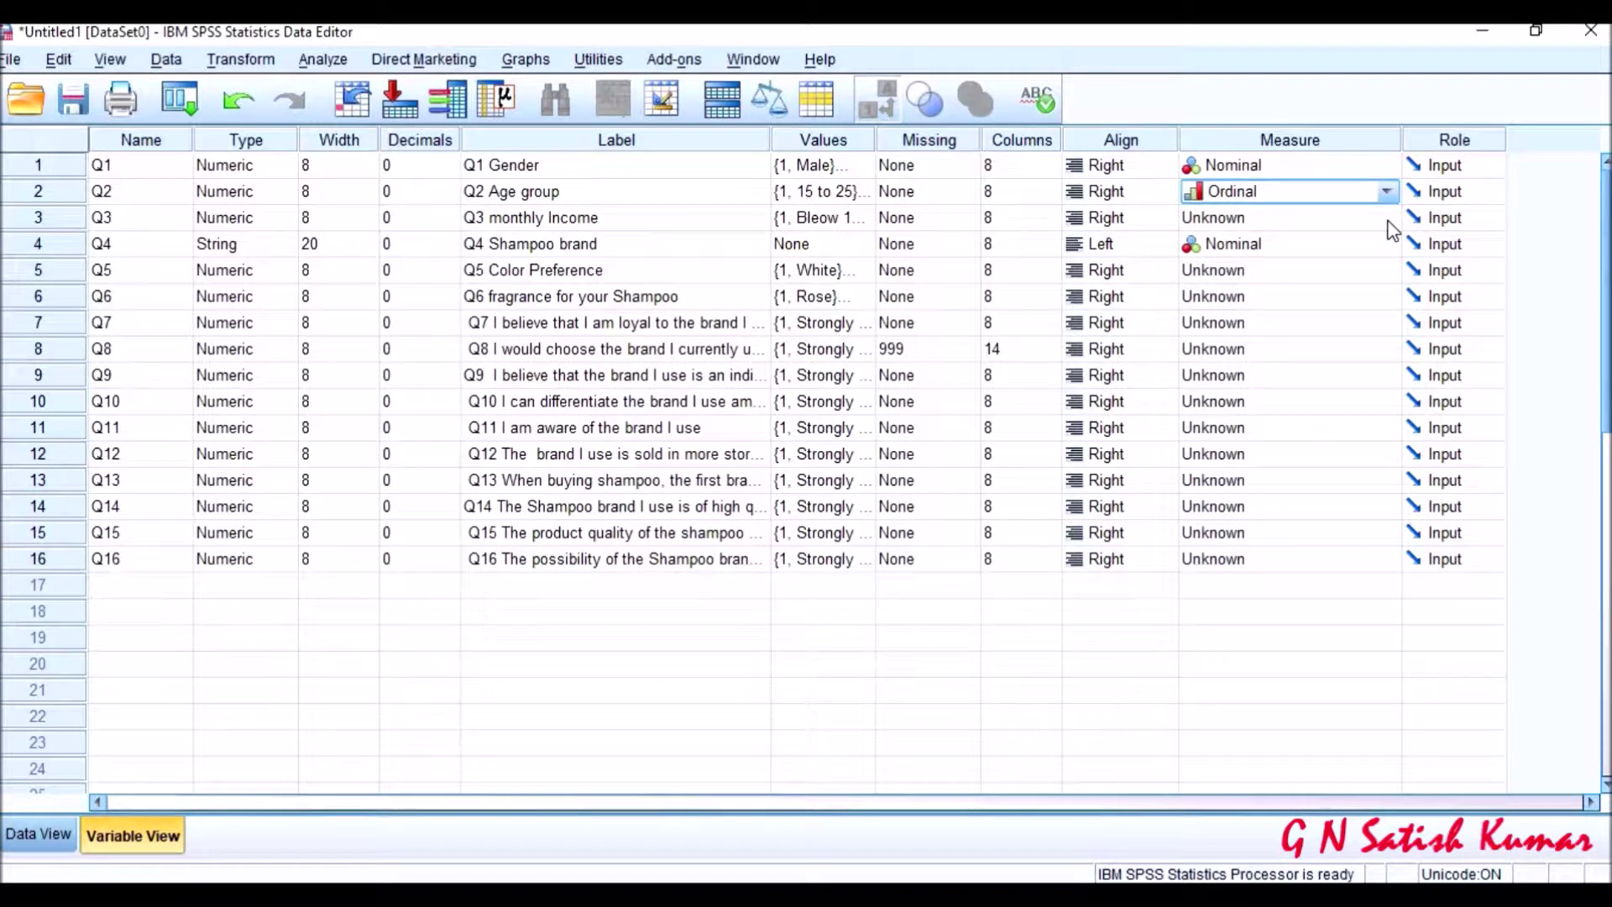
pyautogui.click(1386, 218)
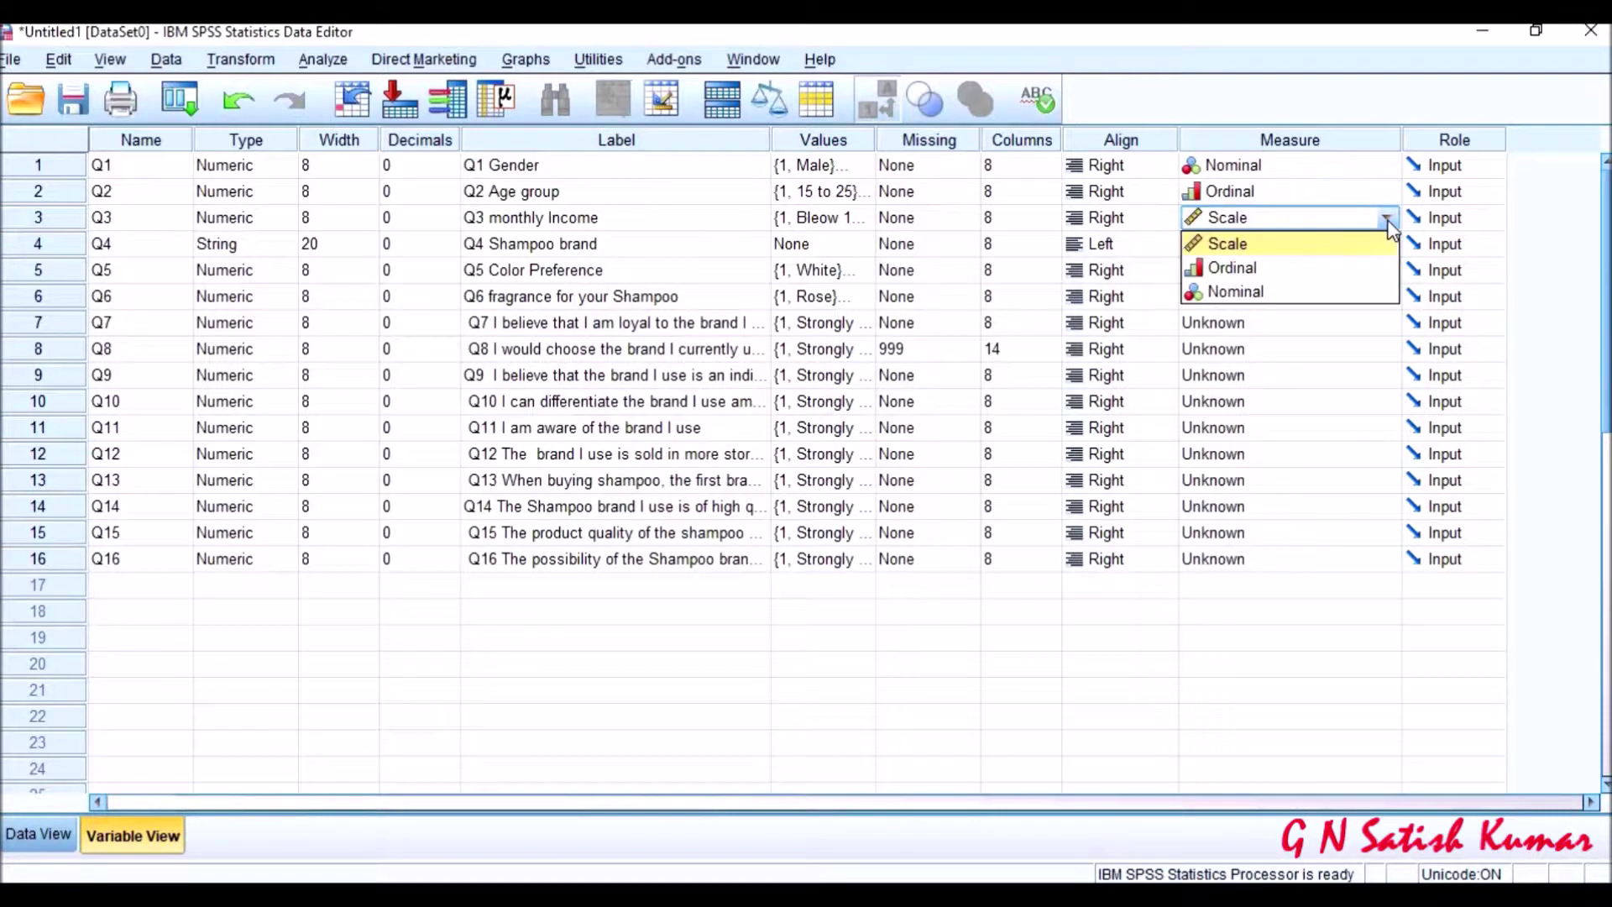
pyautogui.click(1368, 268)
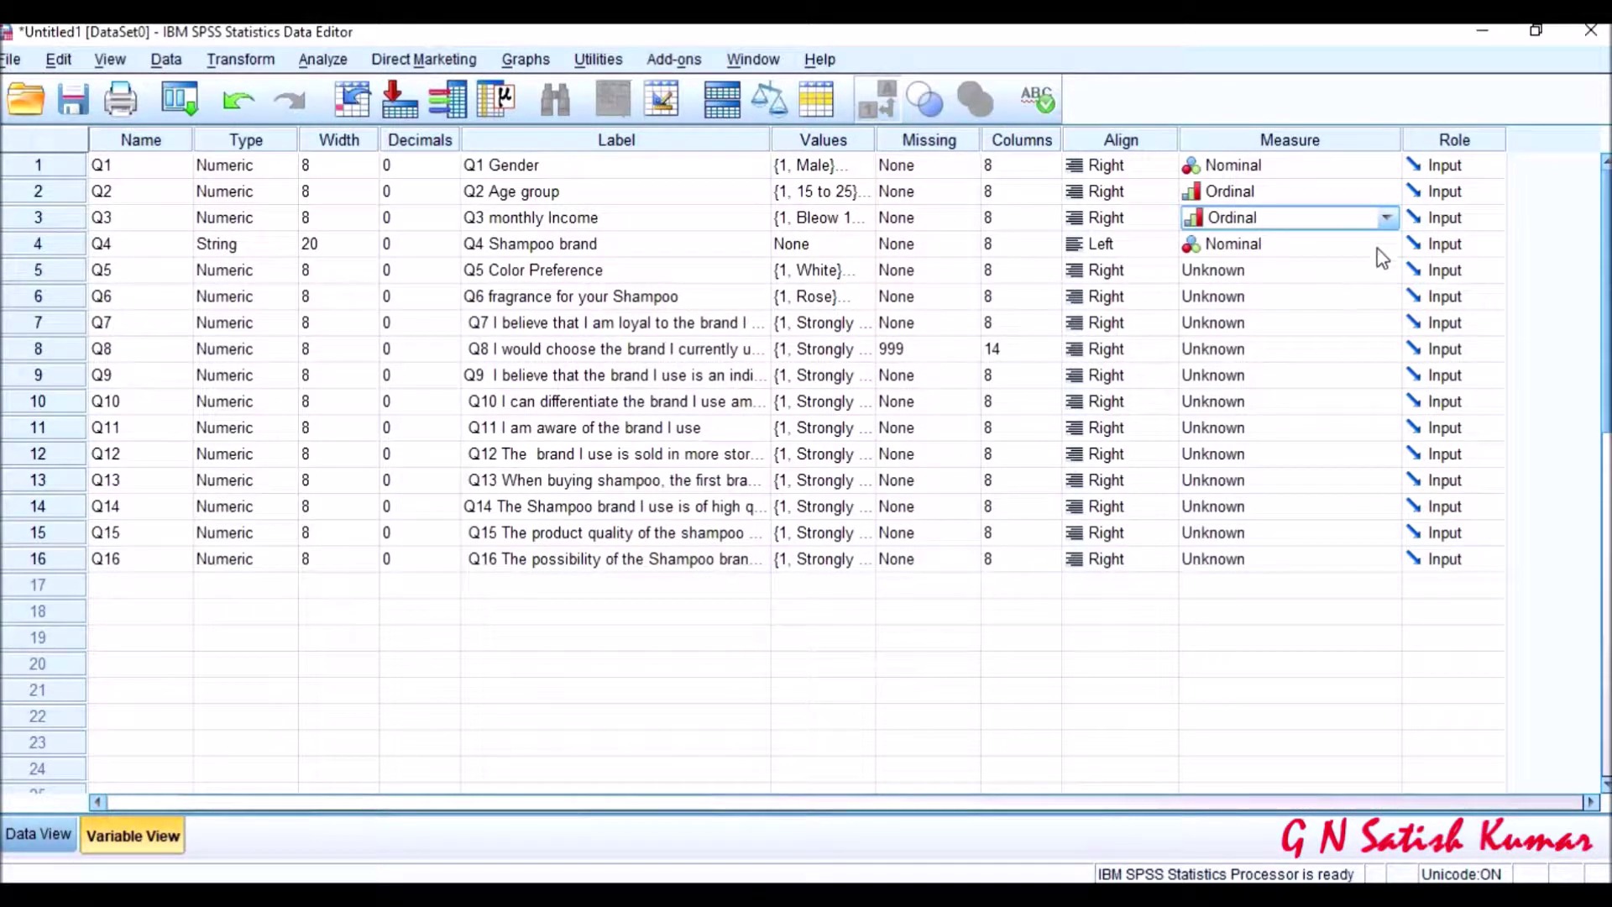
# Choose Nominal as the measurement level for Q4 Shampoo brand, Q5 Color Preference and Q6 fragrance
pyautogui.click(1386, 243)
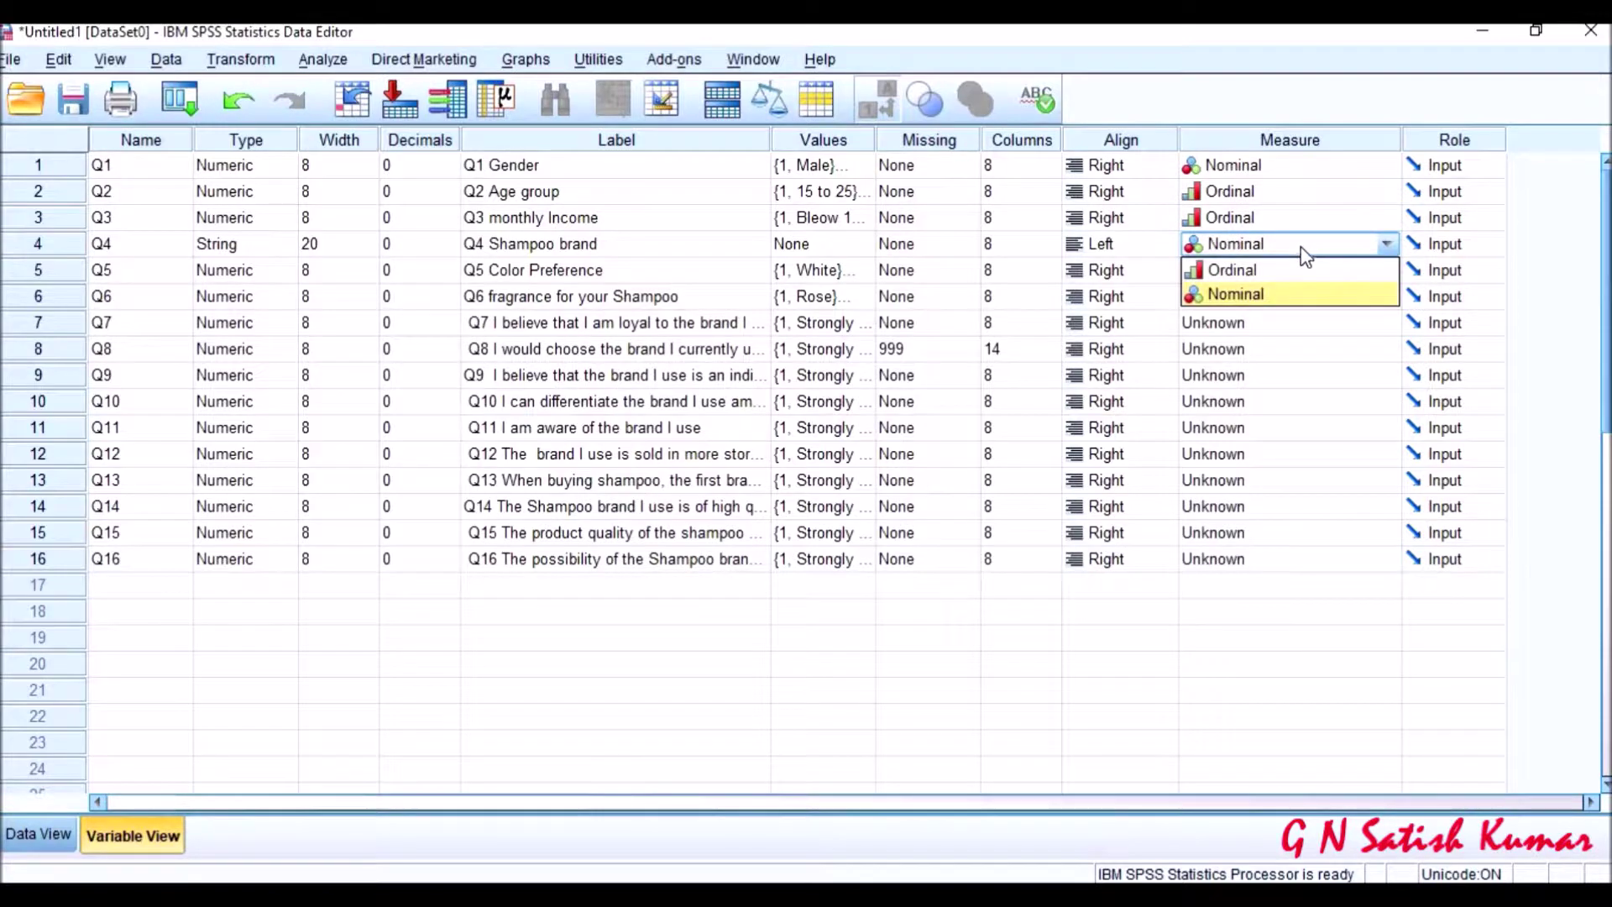
pyautogui.click(1276, 291)
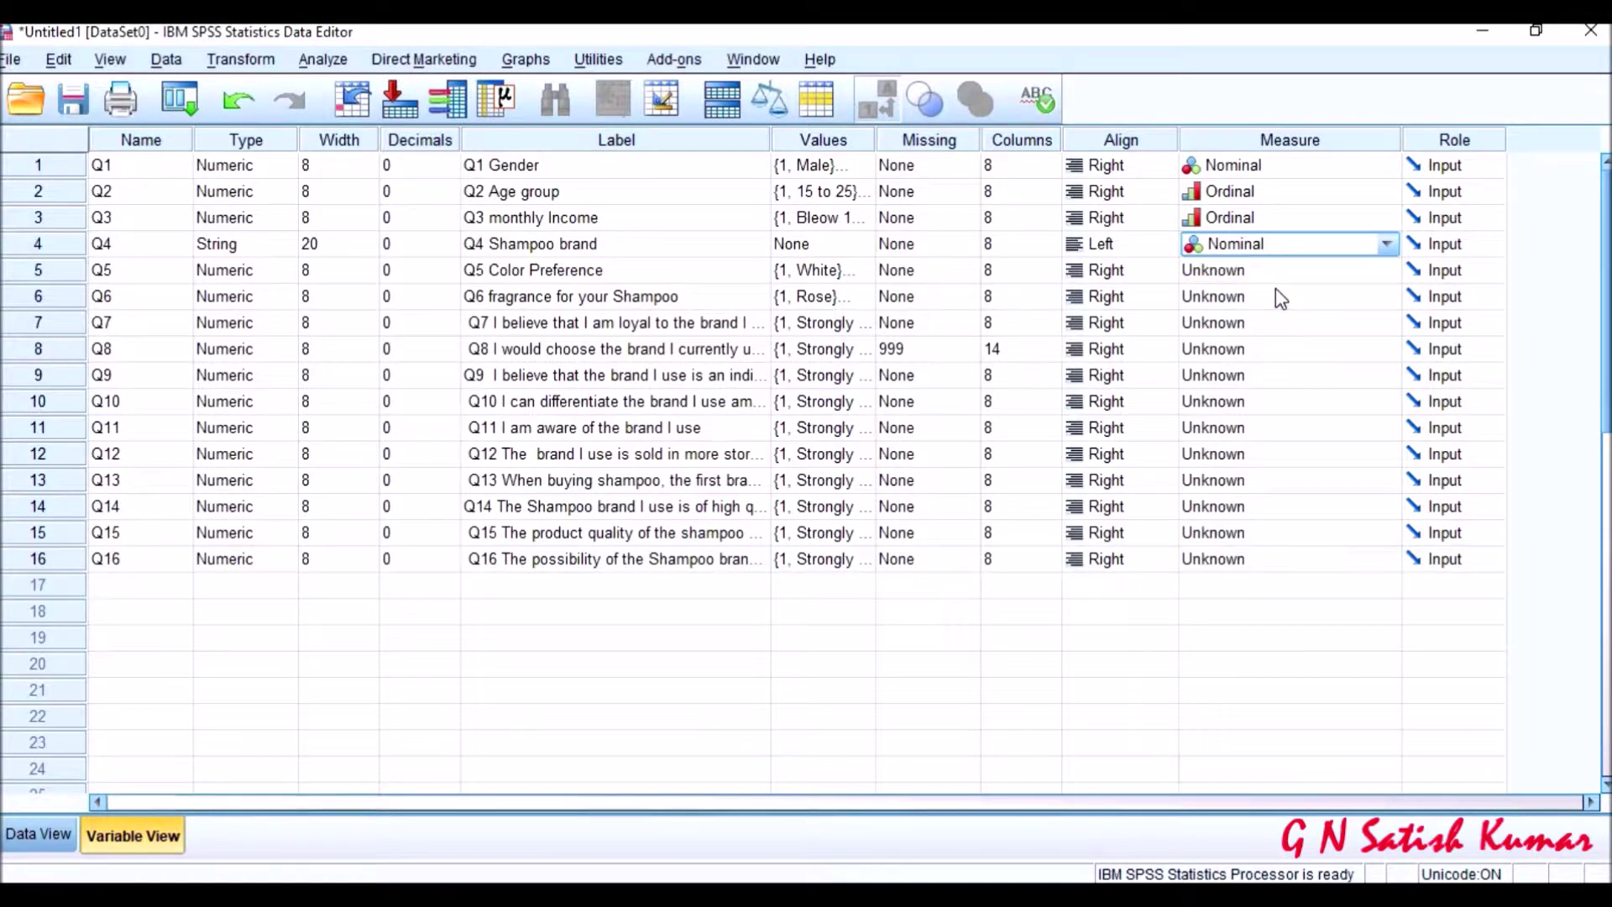
pyautogui.click(1385, 271)
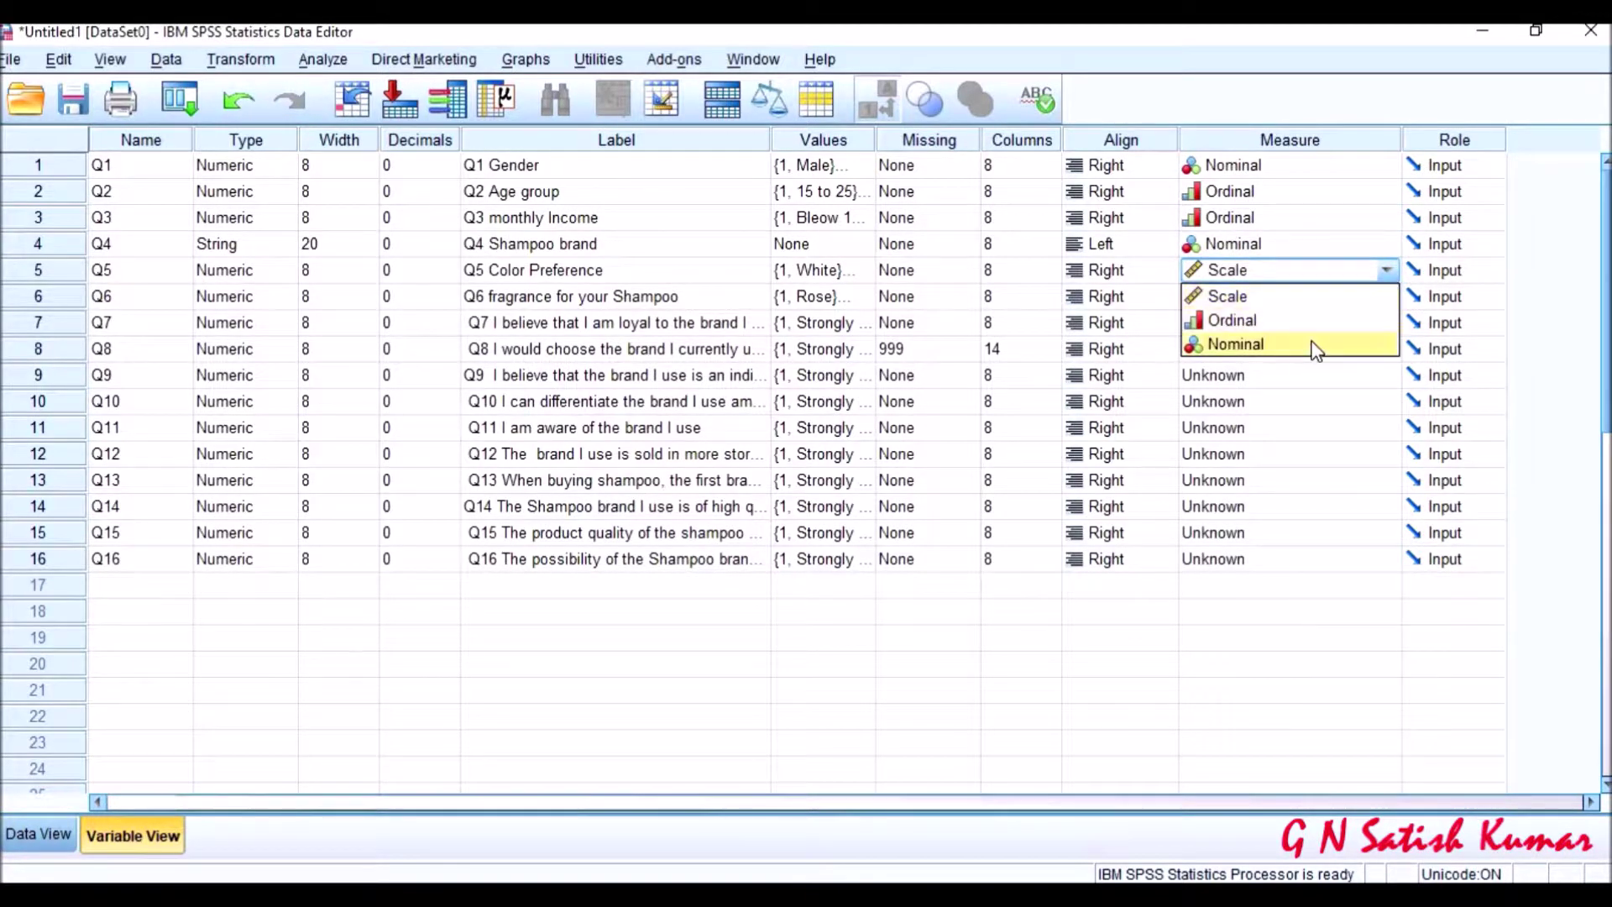
pyautogui.click(1320, 344)
pyautogui.click(1395, 301)
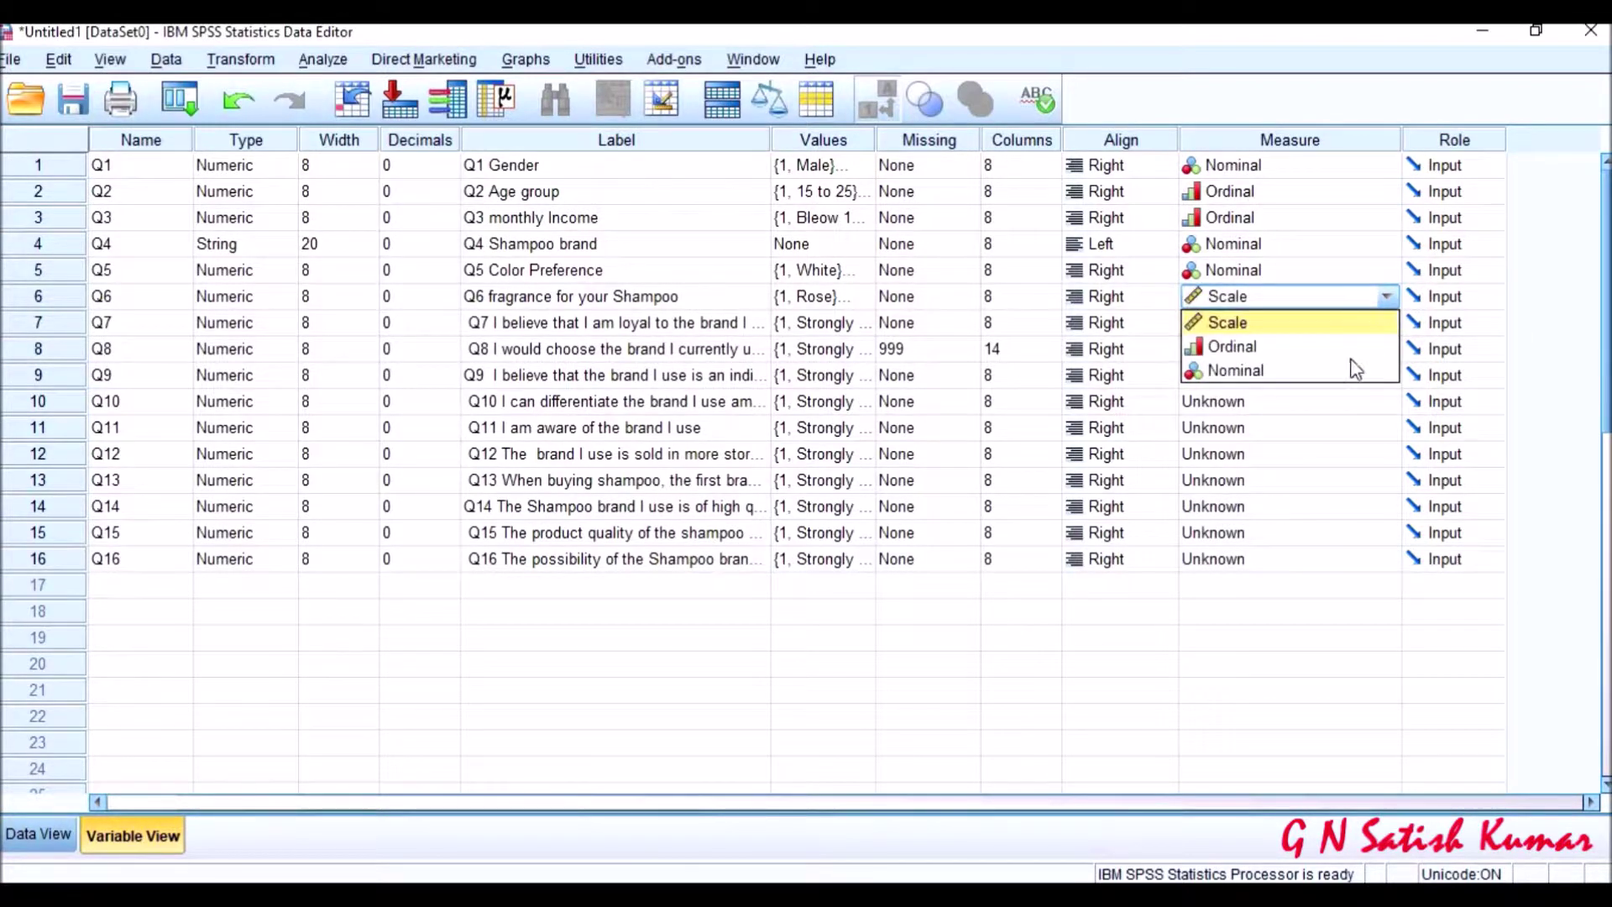
pyautogui.click(1348, 371)
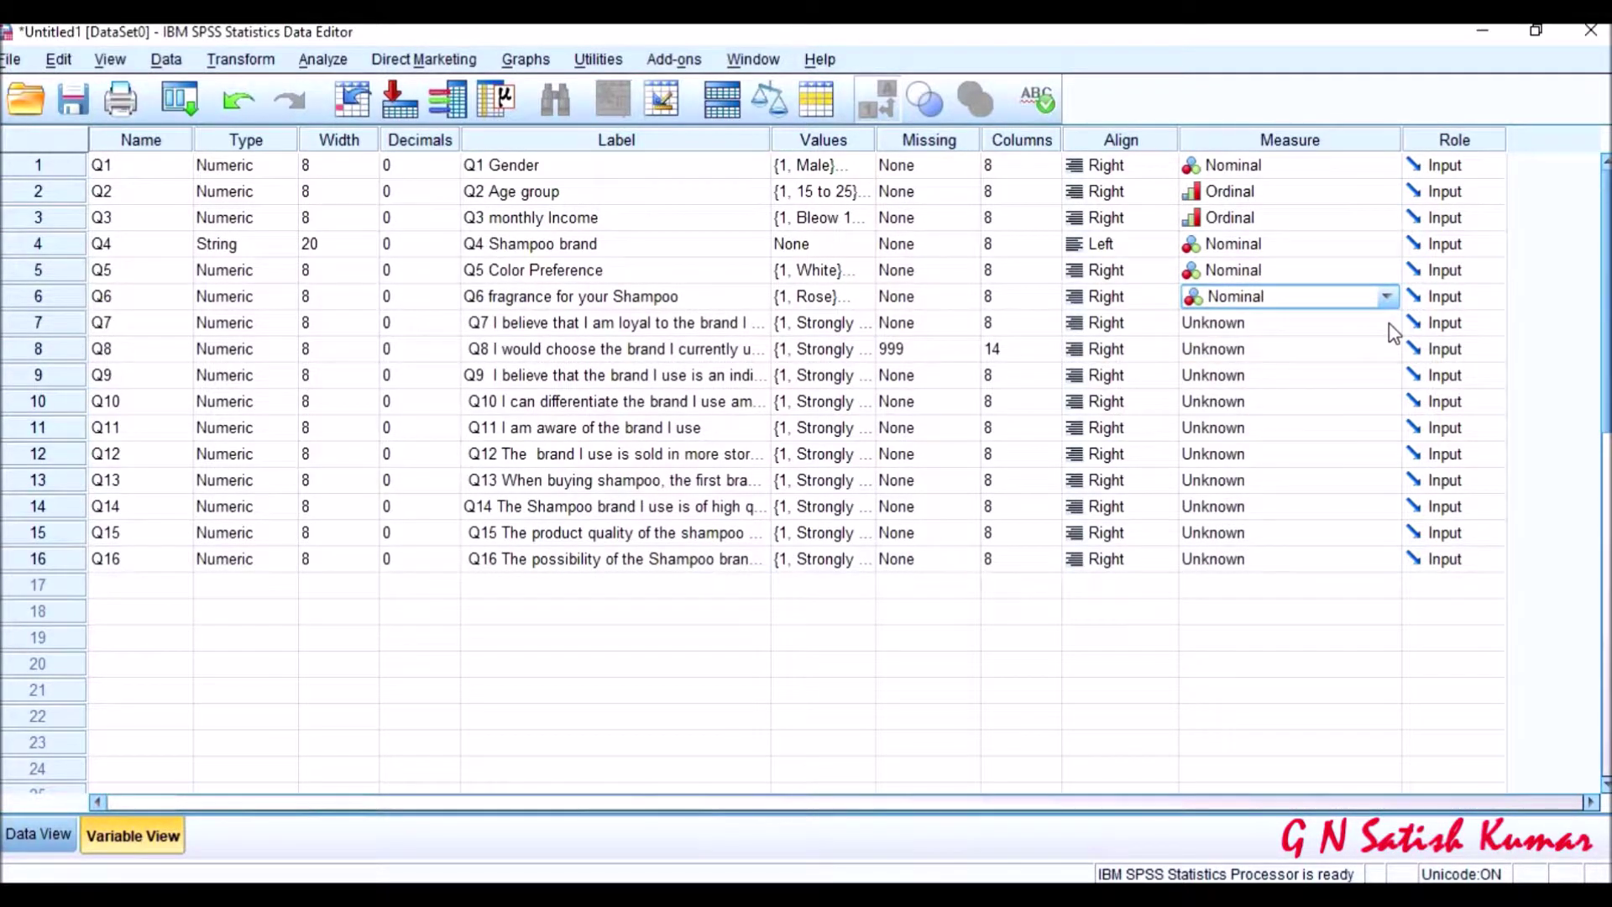
# Set the measurement level of each agreement-scale variable from Q7 through Q16 to Ordinal
pyautogui.click(1385, 323)
pyautogui.click(1324, 375)
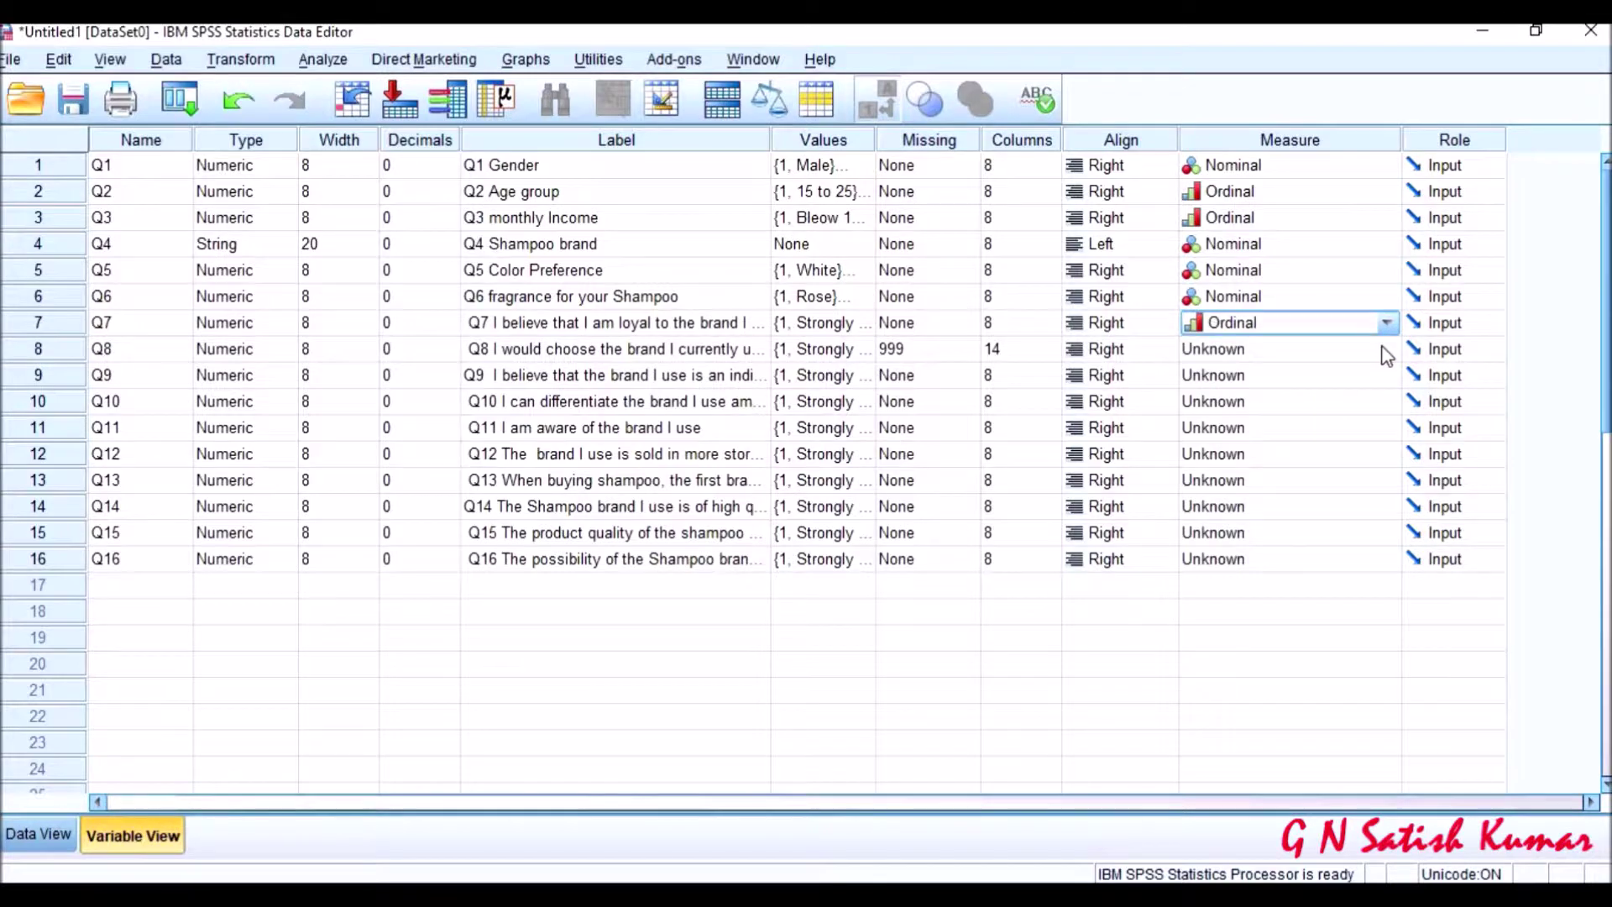
pyautogui.click(1385, 348)
pyautogui.click(1373, 391)
pyautogui.click(1385, 375)
pyautogui.click(1352, 425)
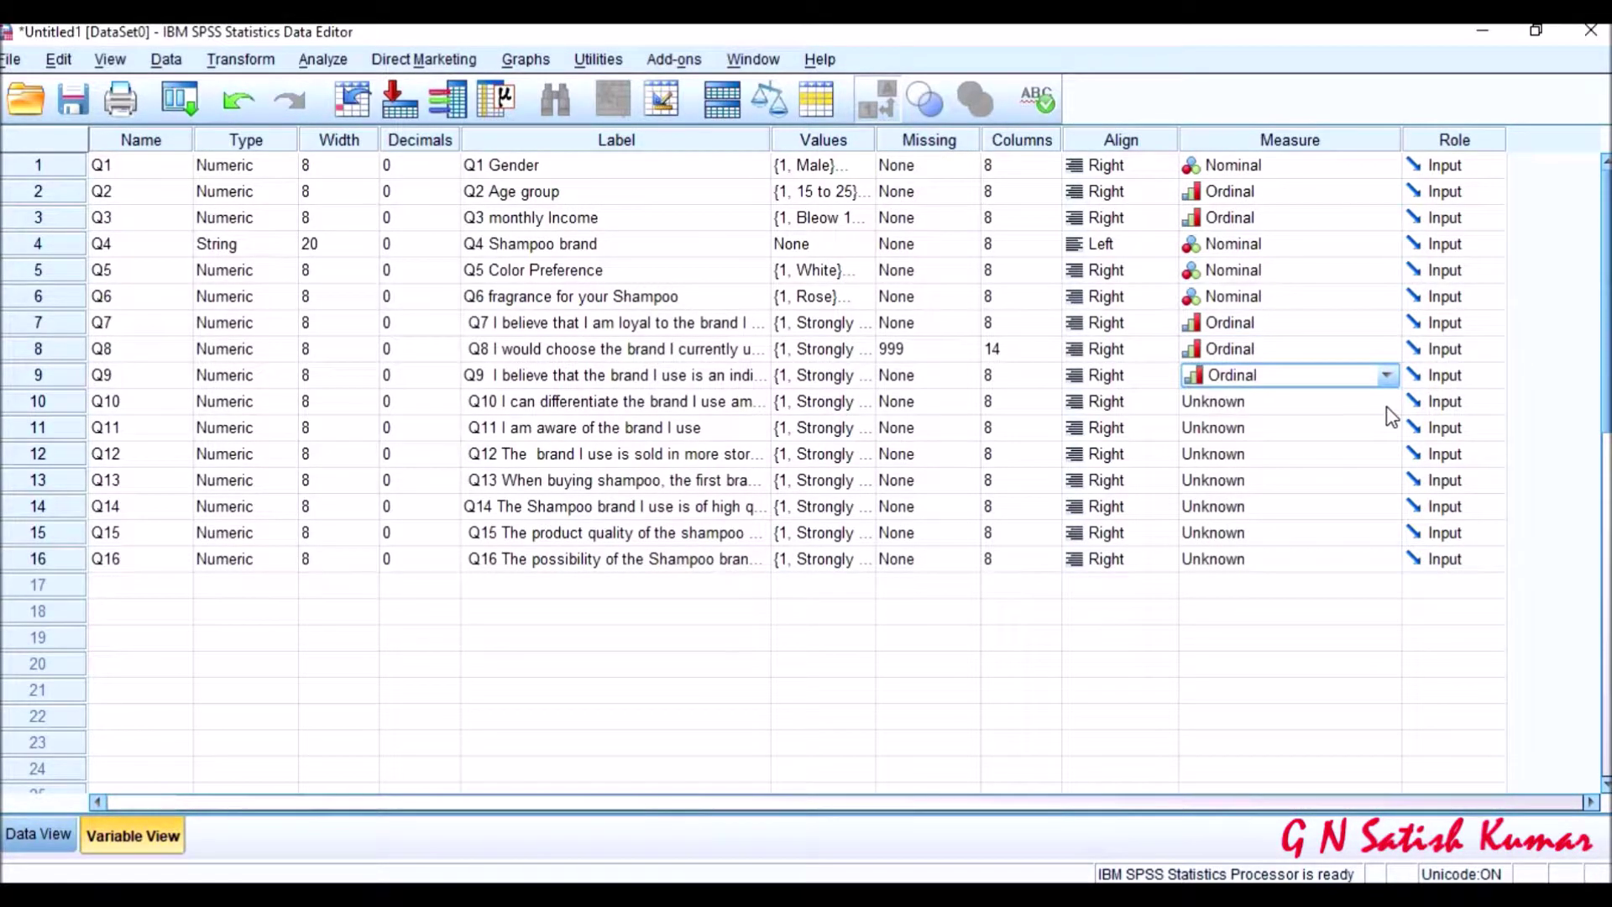
pyautogui.click(1385, 402)
pyautogui.click(1361, 454)
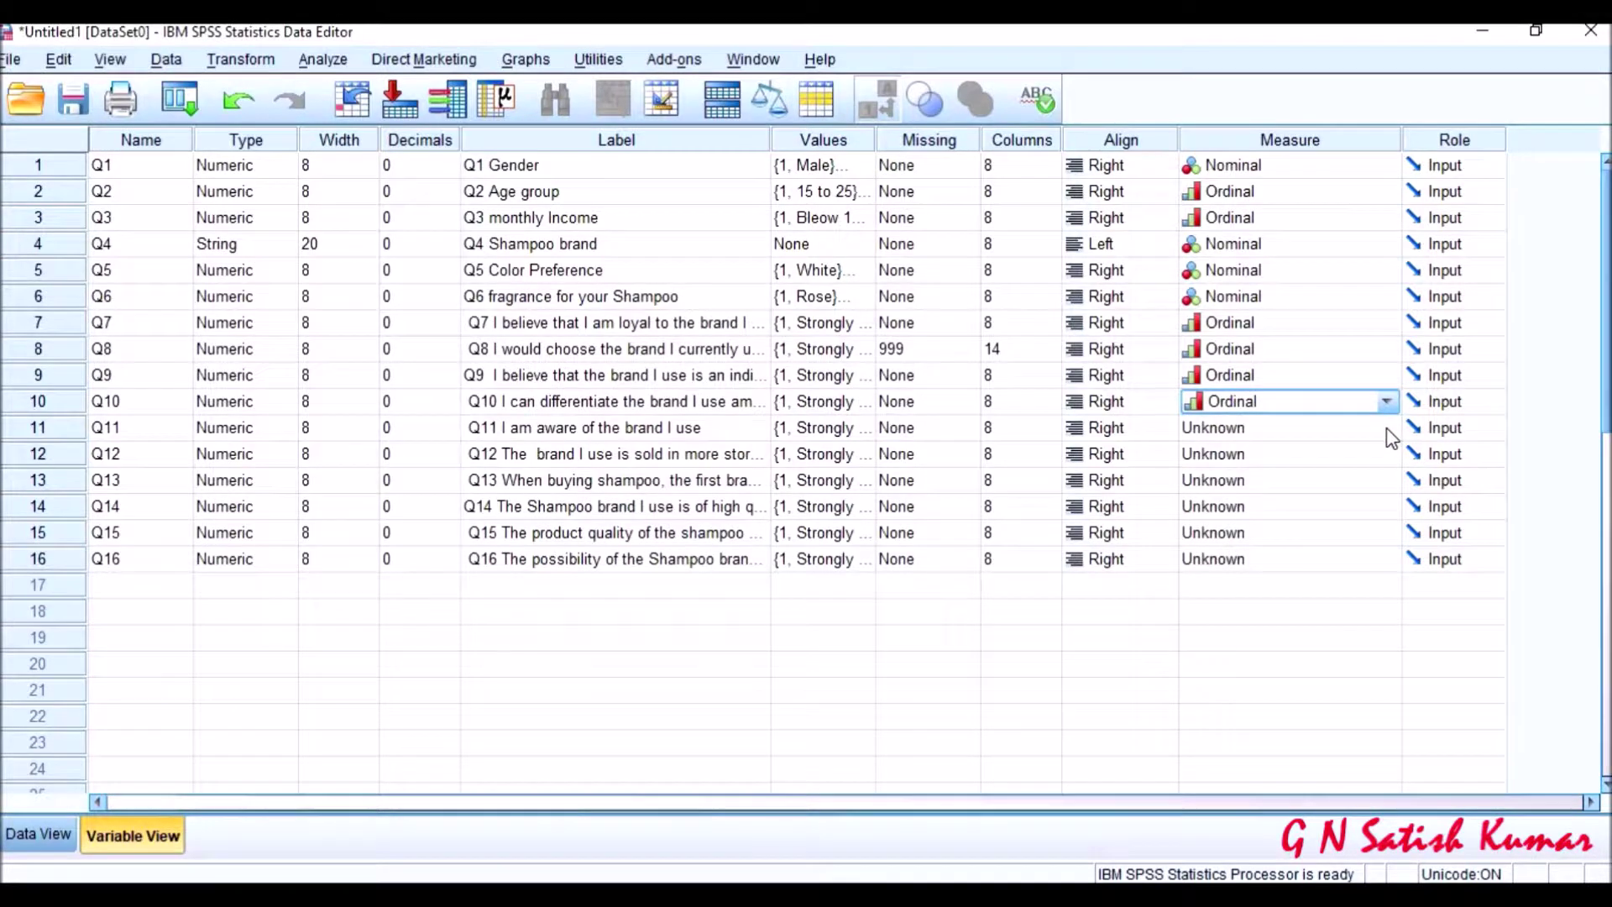
pyautogui.click(1386, 427)
pyautogui.click(1368, 473)
pyautogui.click(1386, 453)
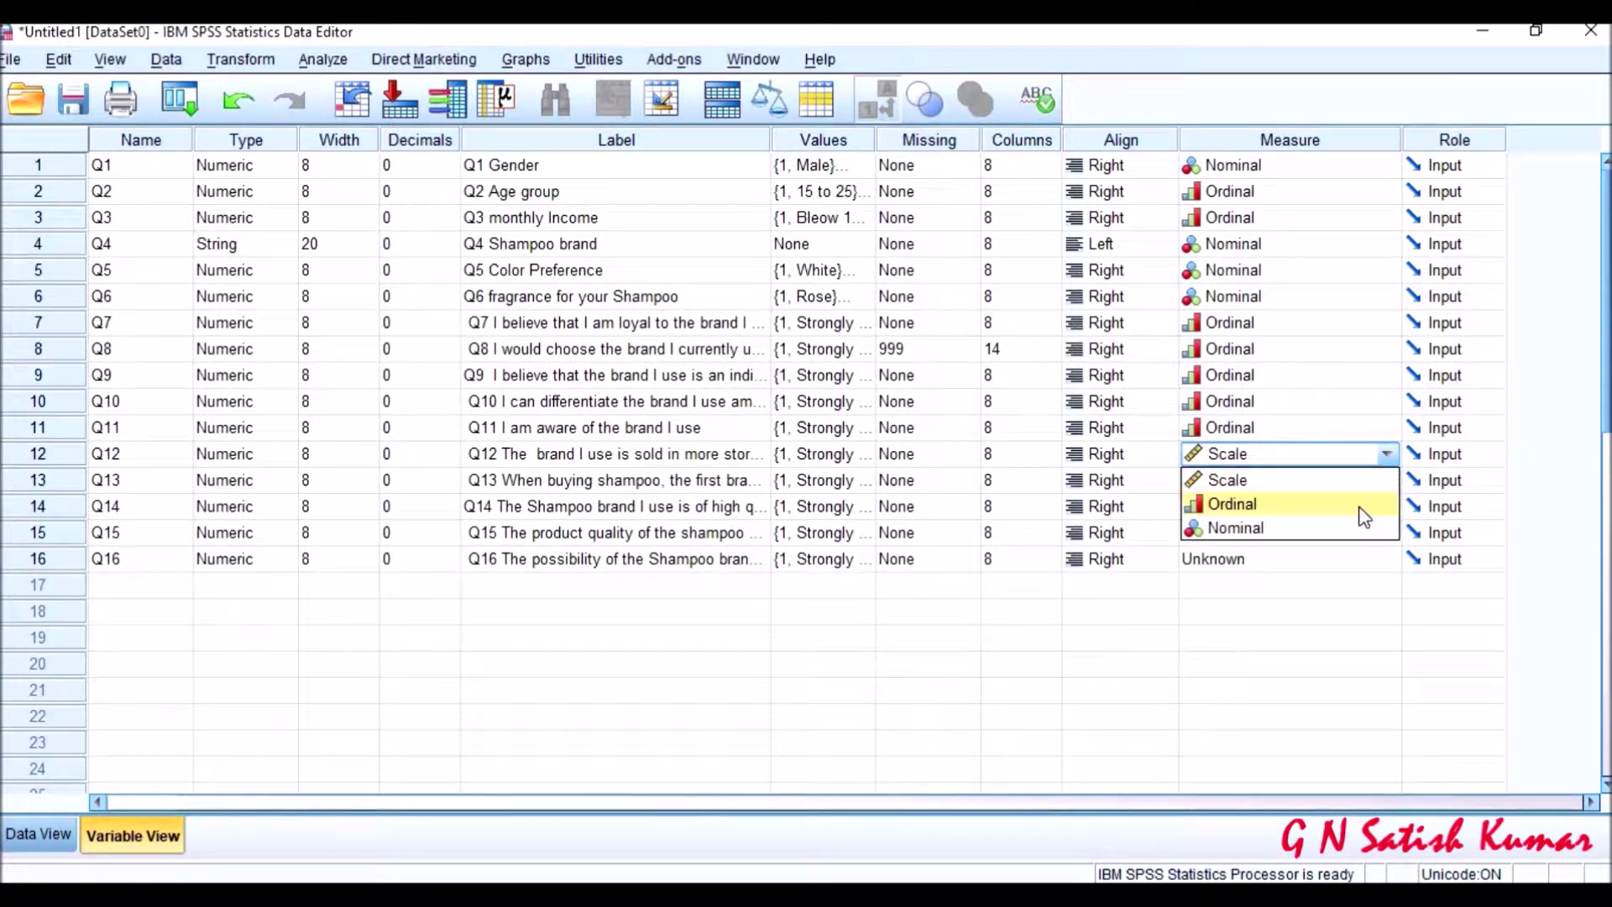
pyautogui.click(1364, 505)
pyautogui.click(1386, 479)
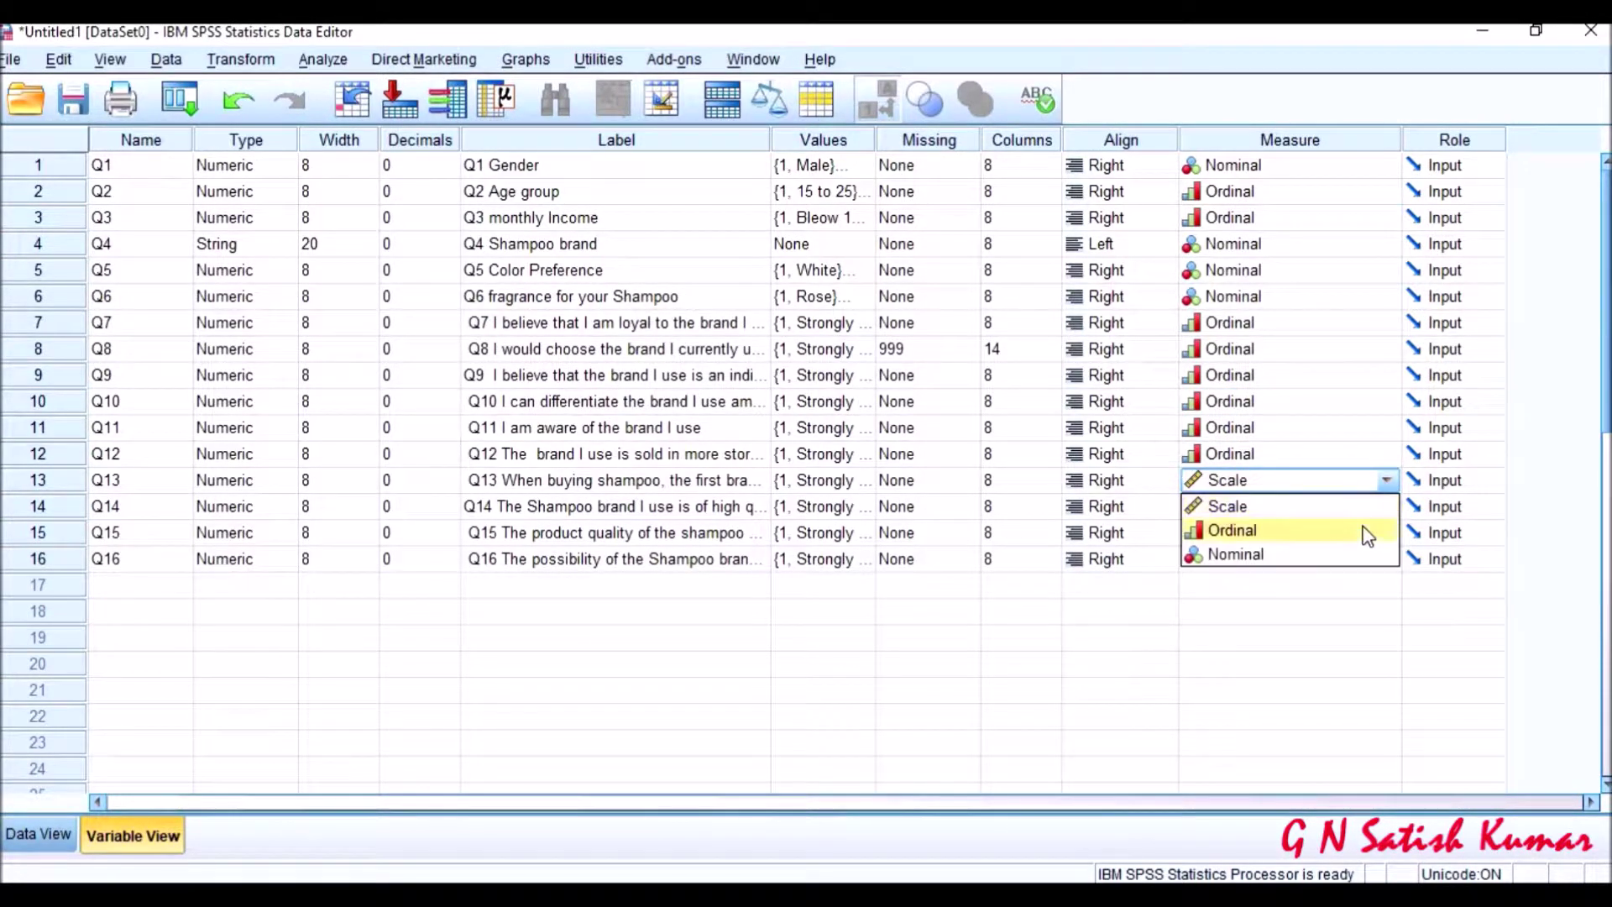
pyautogui.click(1368, 531)
pyautogui.click(1386, 506)
pyautogui.click(1361, 557)
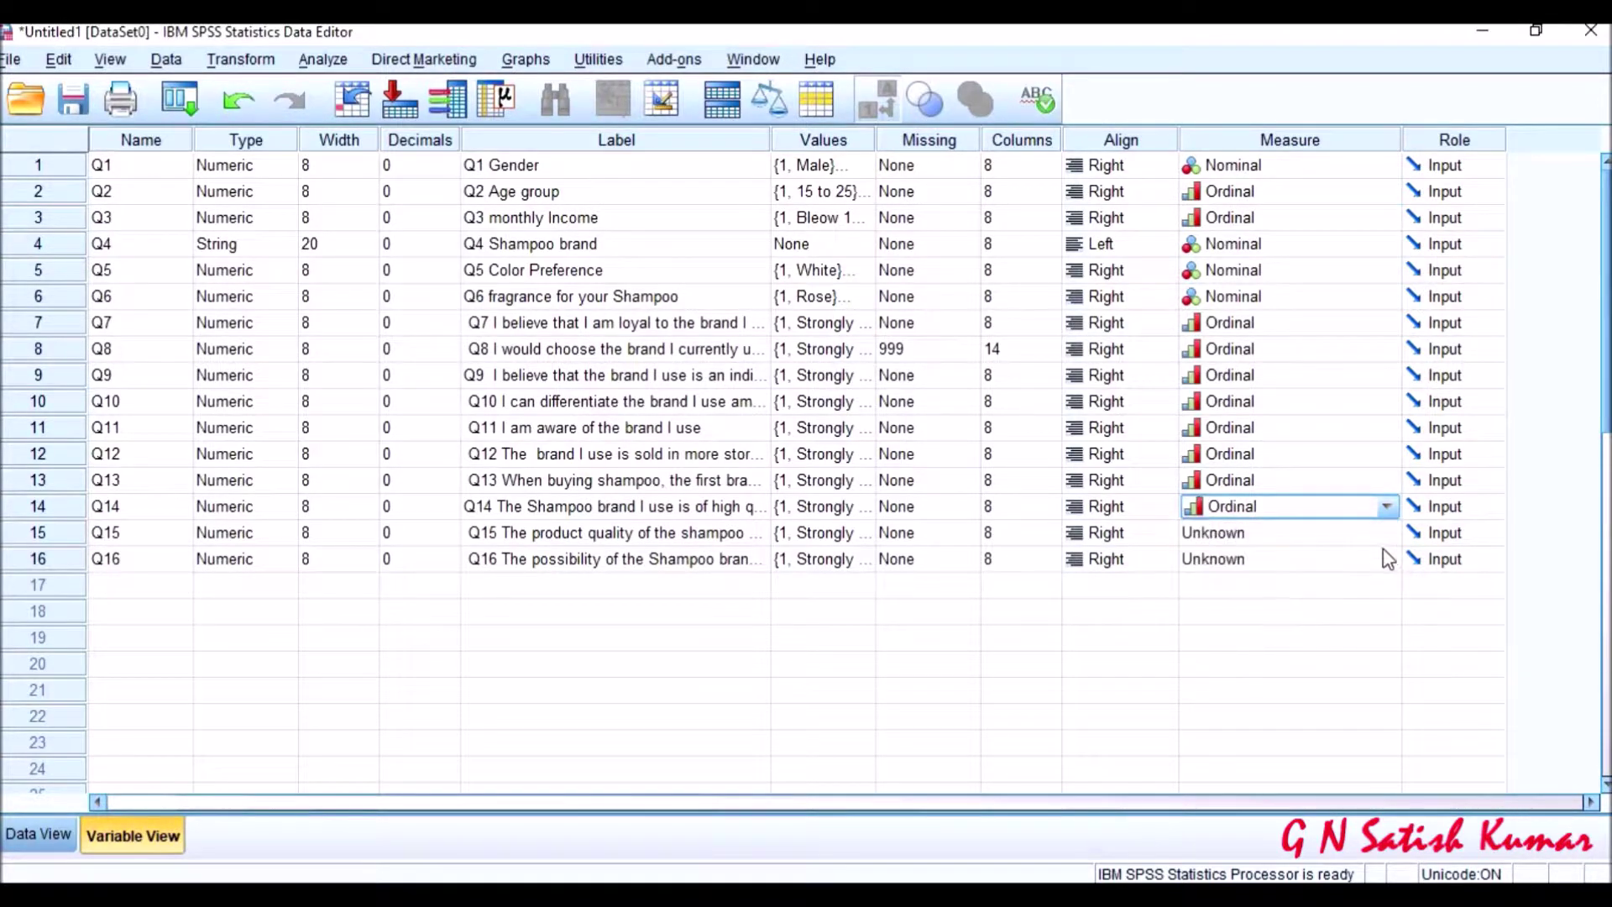
pyautogui.click(1386, 531)
pyautogui.click(1349, 582)
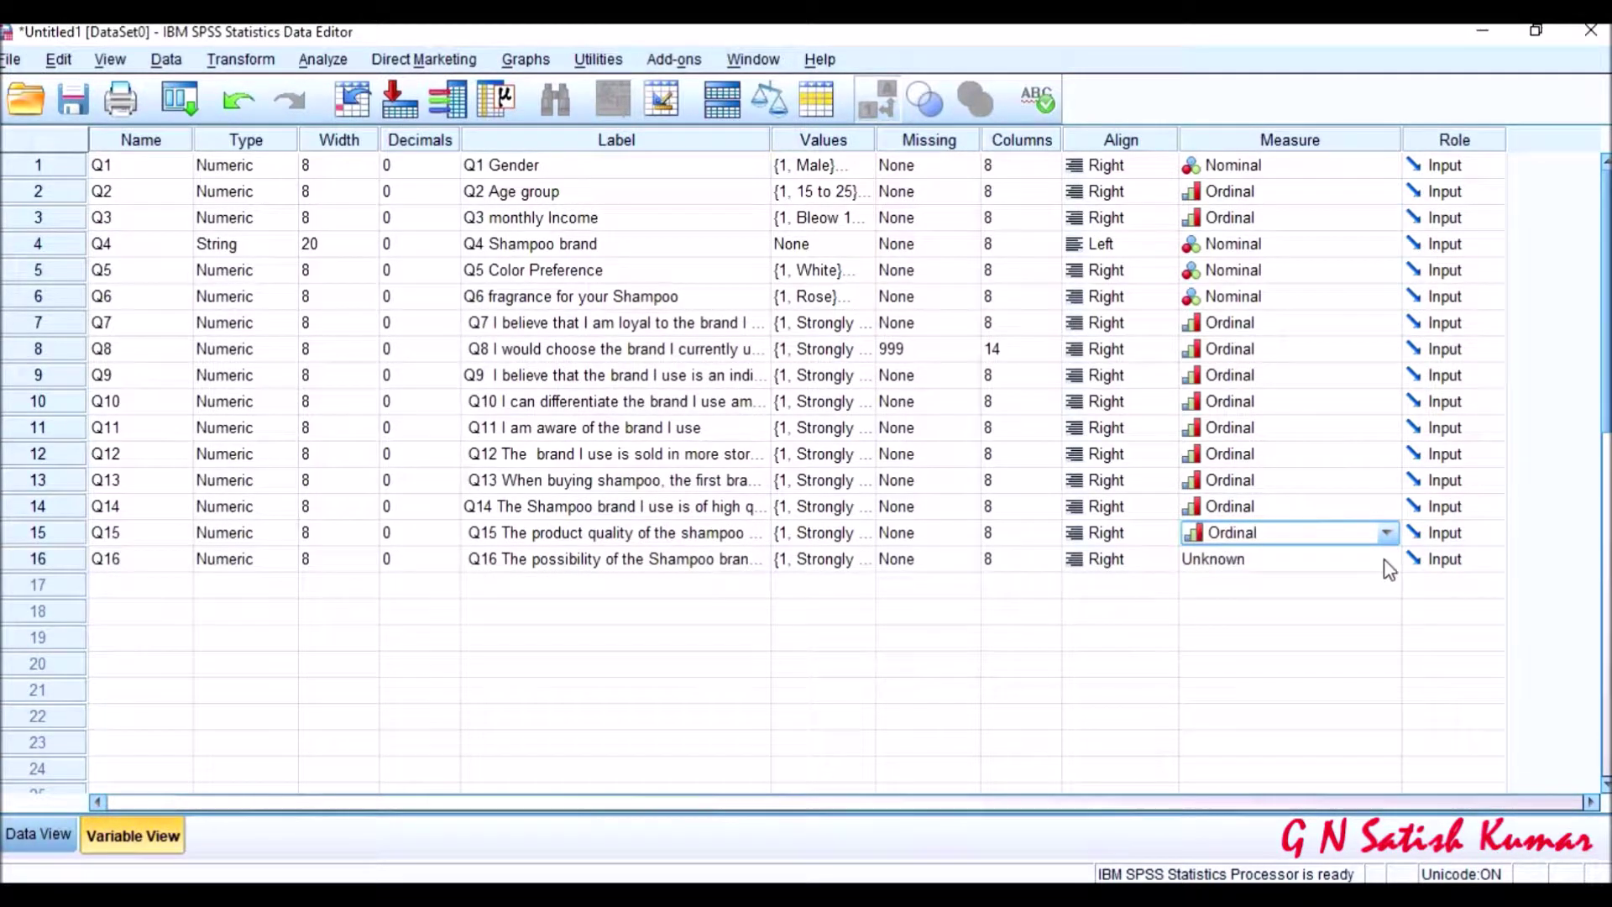
pyautogui.click(1385, 558)
pyautogui.click(1351, 610)
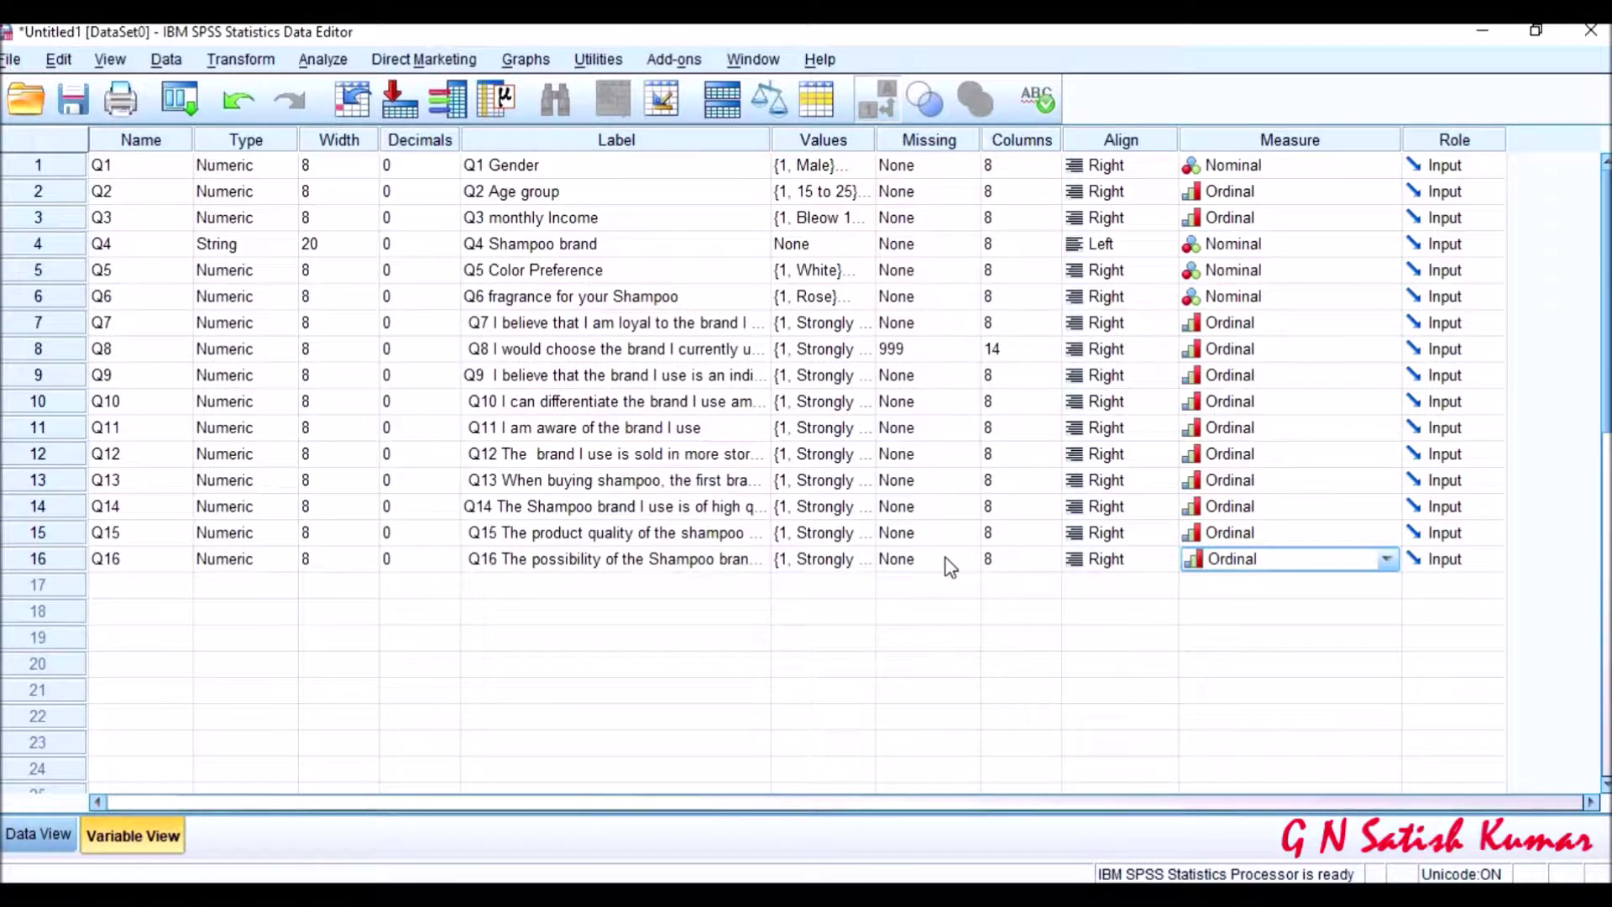
# Compare the Measure column with the questions and answer options in the Word questionnaire, and return to the SPSS Data Editor
pyautogui.click(1341, 141)
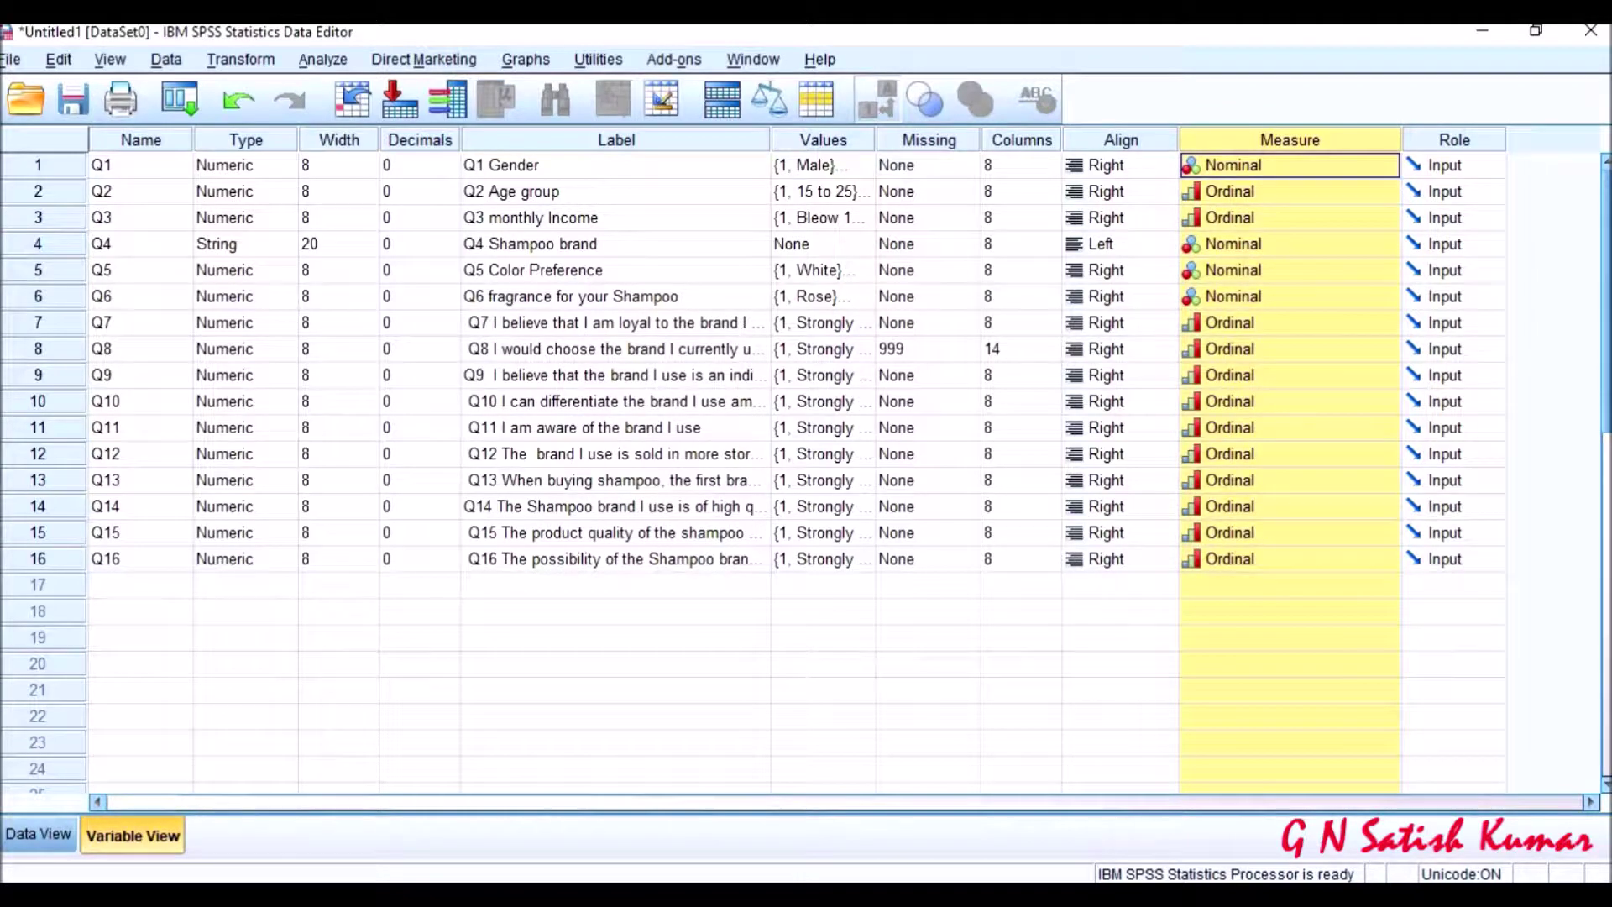
pyautogui.hotkey('alt', 'Tab')
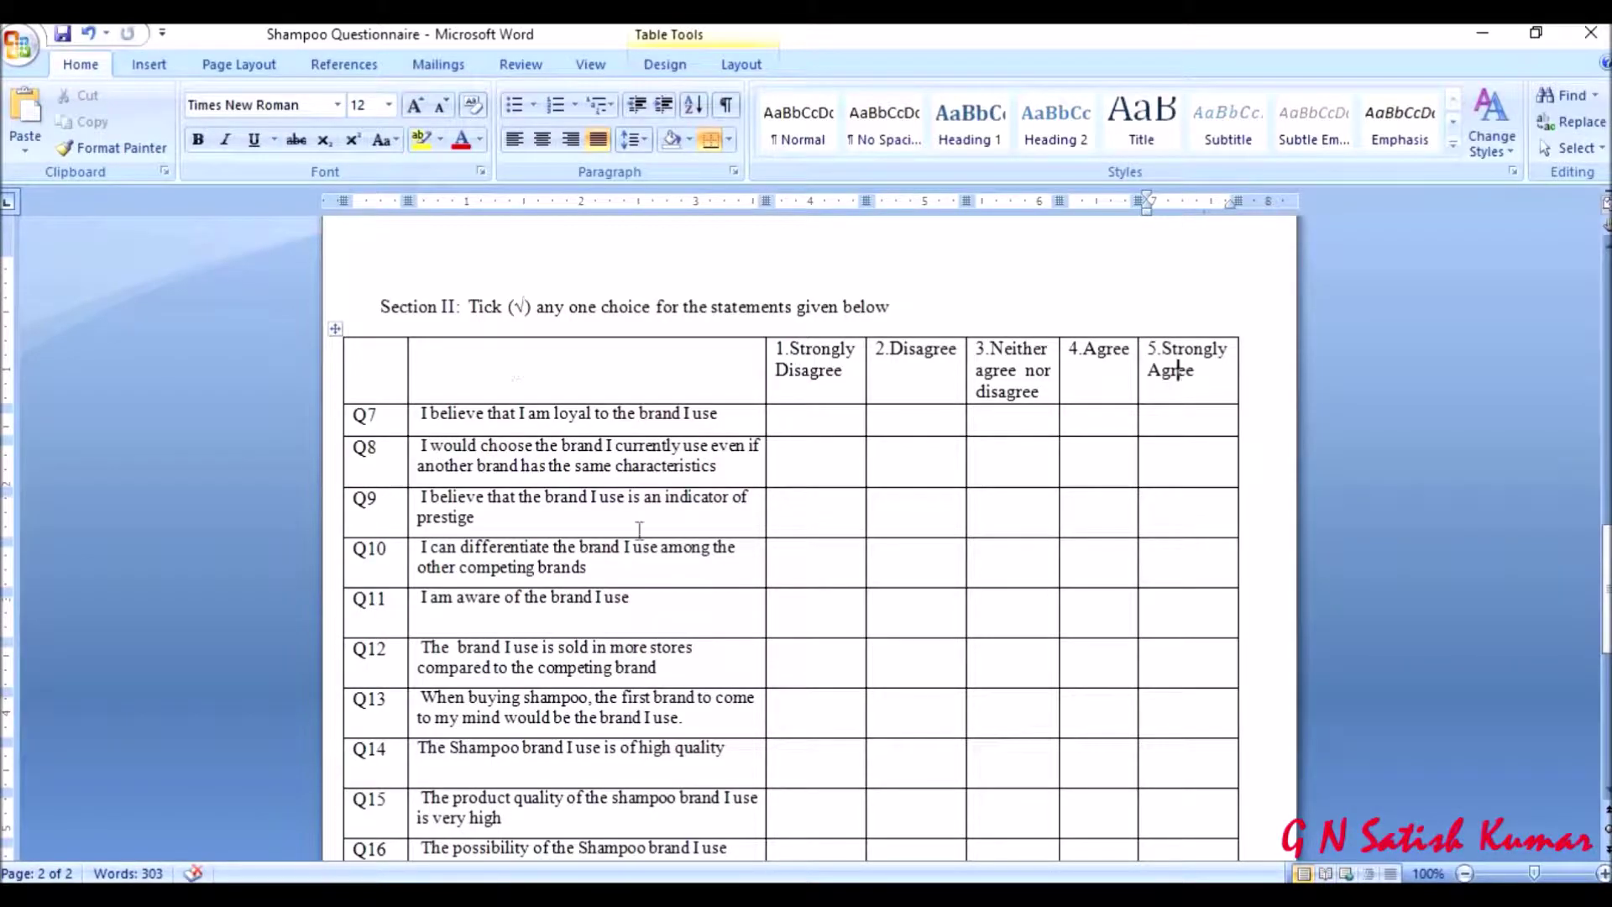
pyautogui.scroll(15, 637, 528)
pyautogui.scroll(-3, 639, 529)
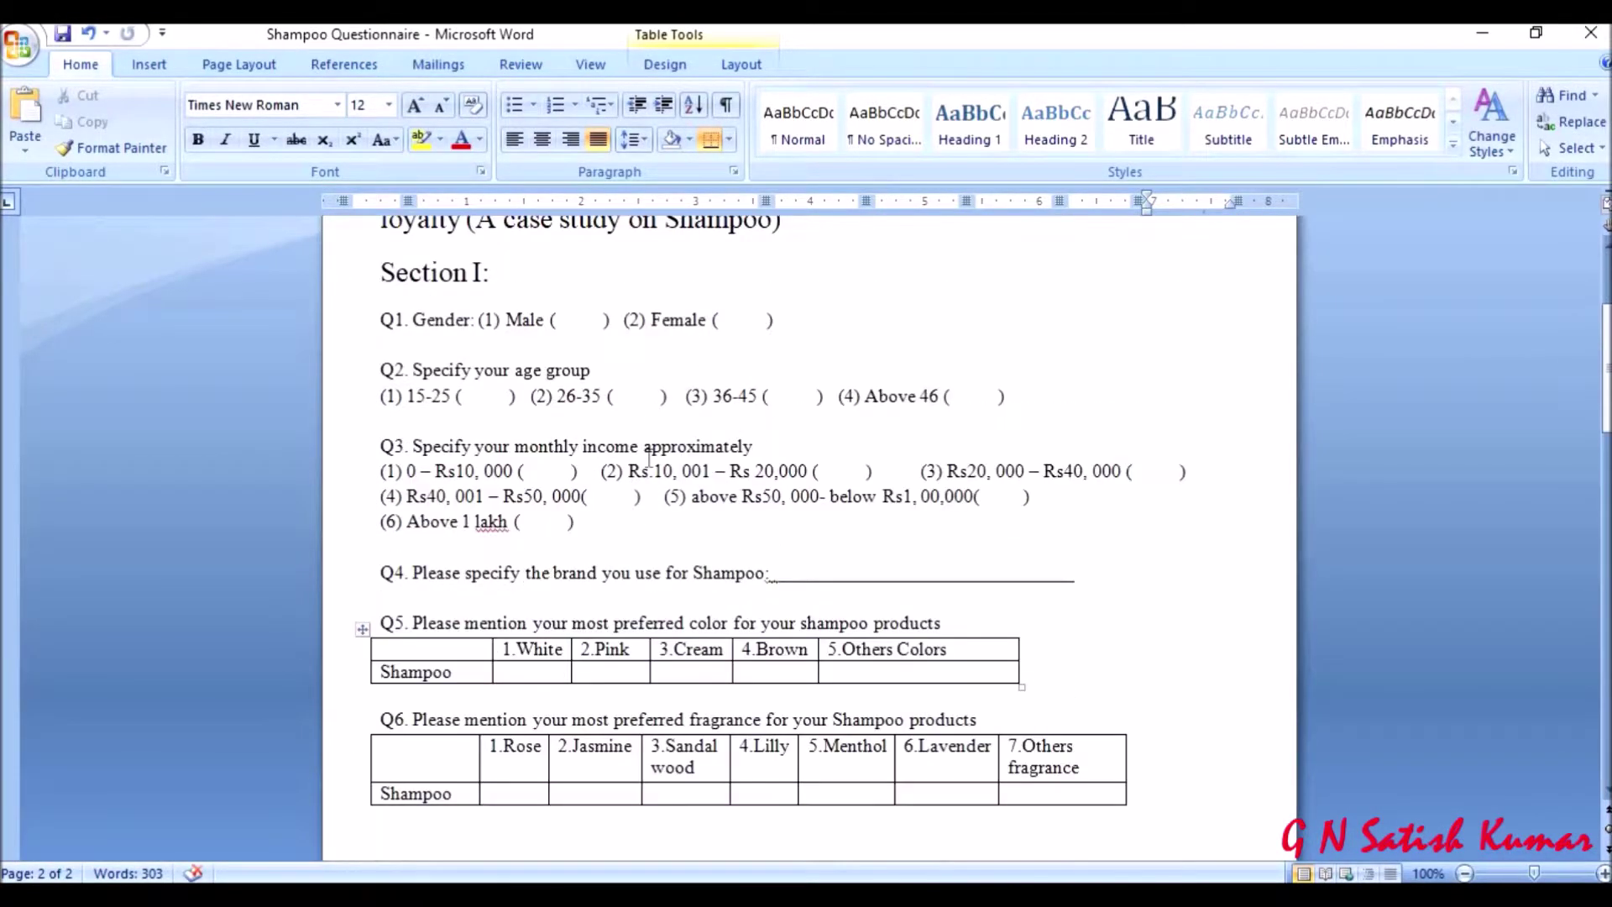
pyautogui.click(681, 319)
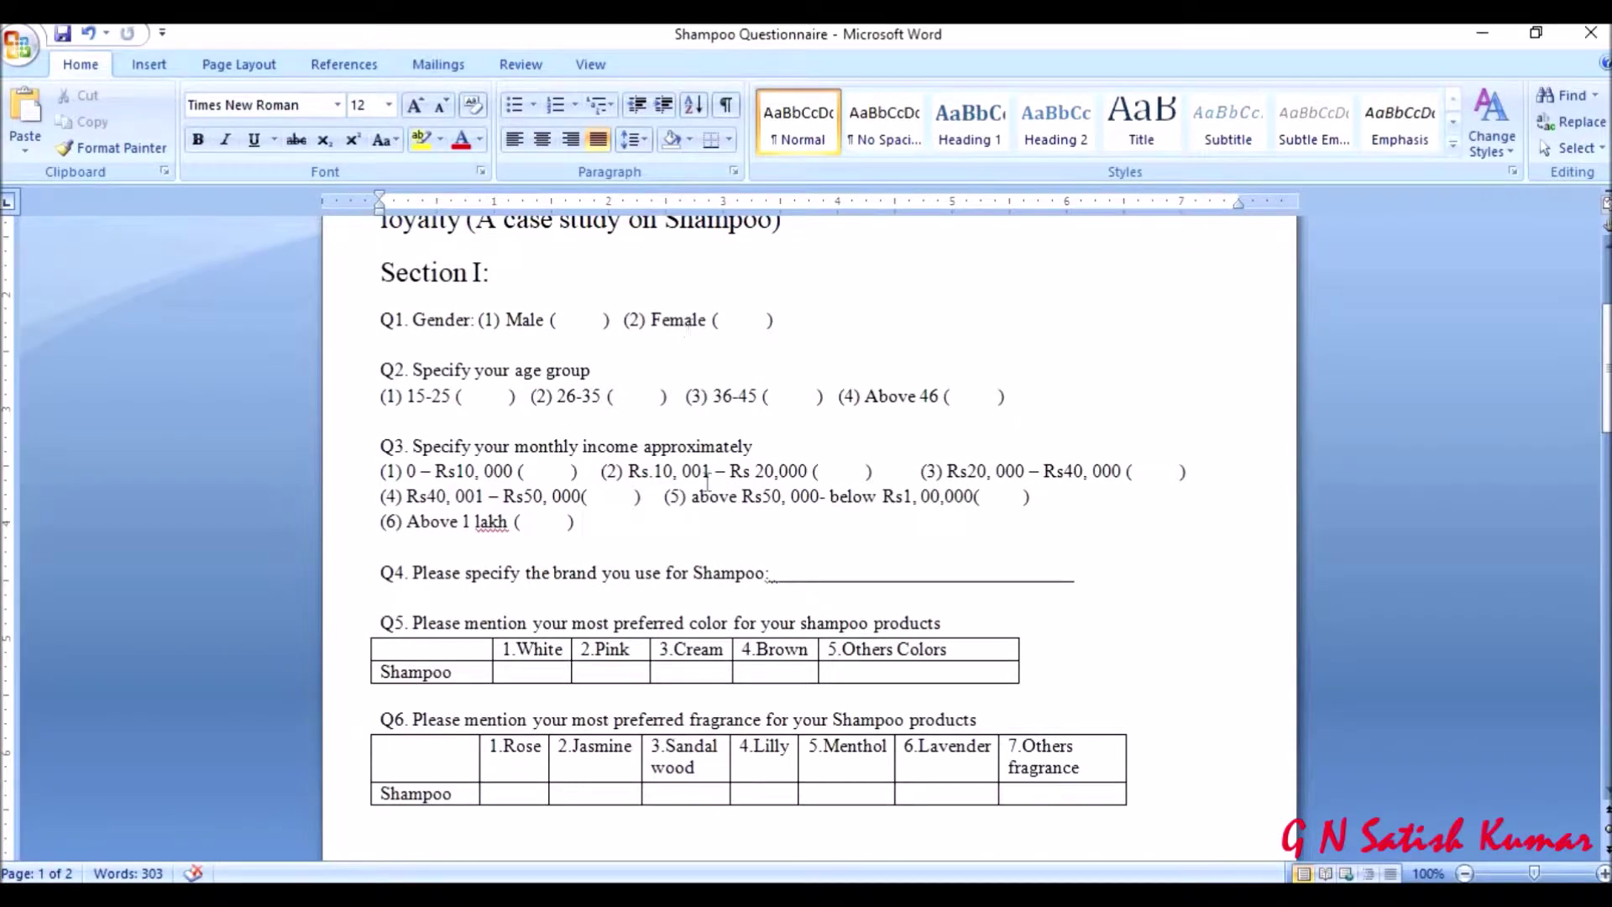
pyautogui.scroll(-4, 746, 647)
pyautogui.scroll(-6, 745, 647)
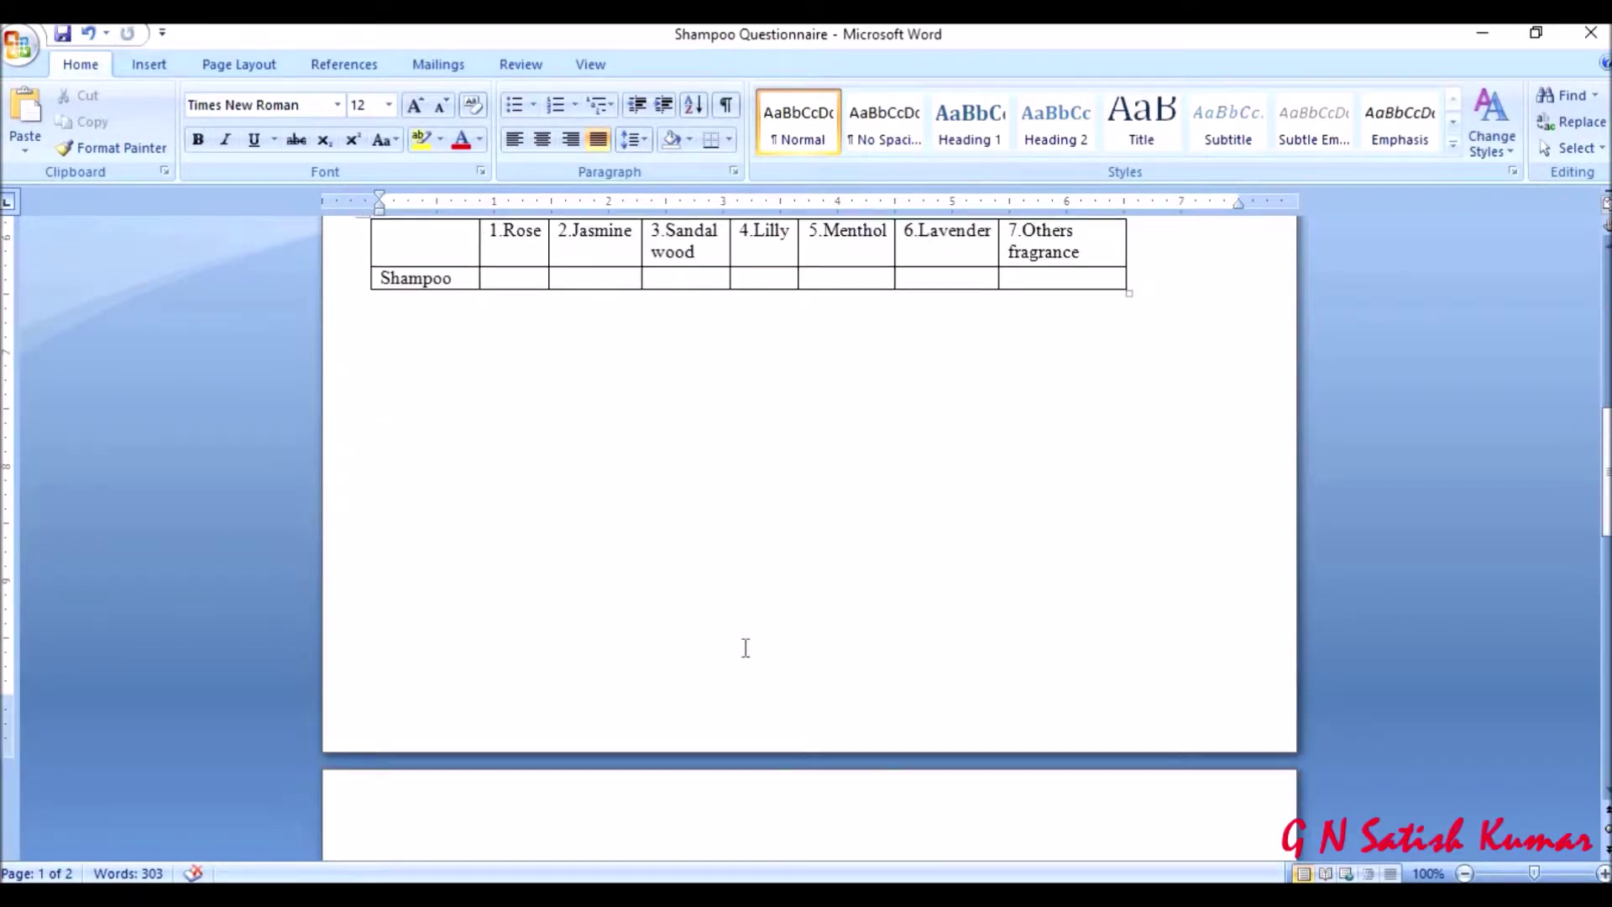
pyautogui.scroll(10, 746, 648)
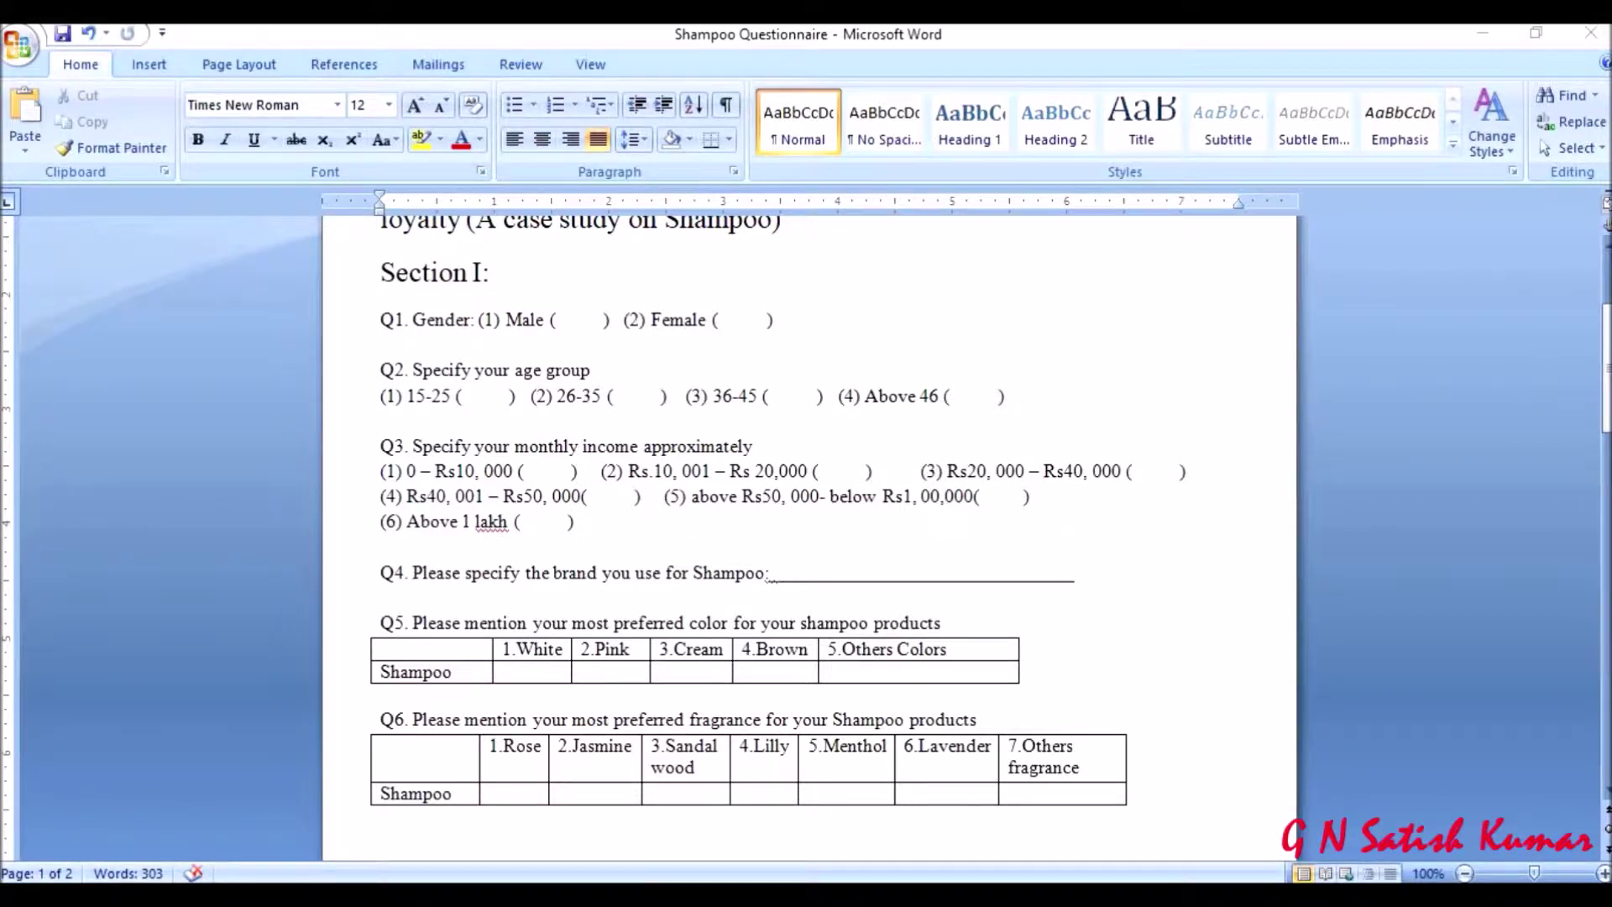
pyautogui.click(597, 755)
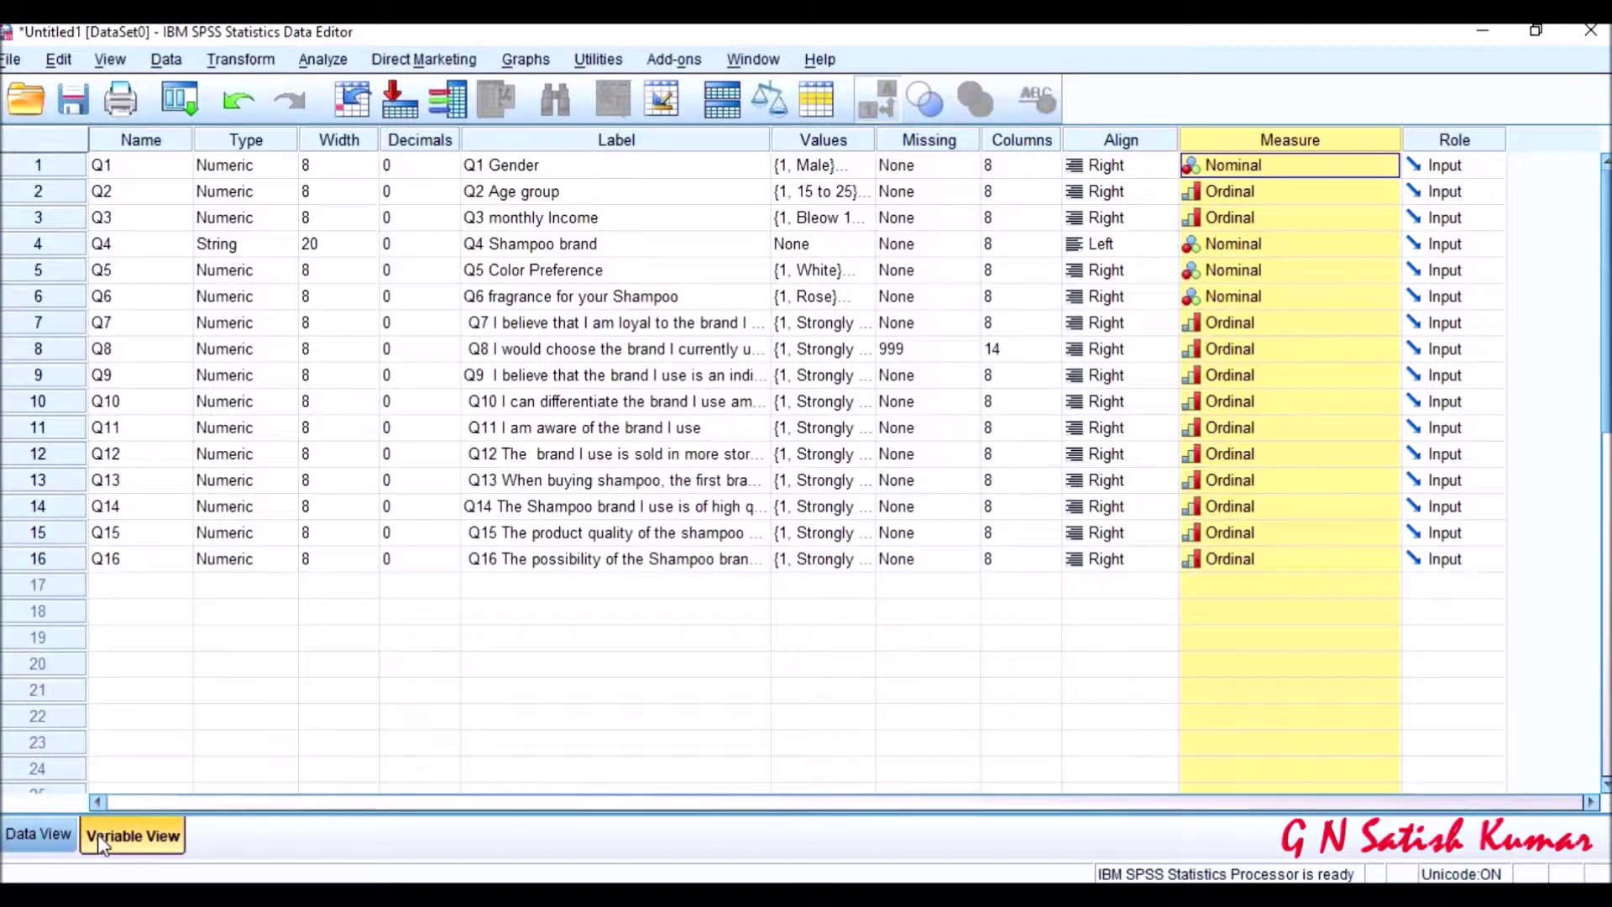
# Start saving the dataset and choose the Desktop as its save location
pyautogui.click(74, 100)
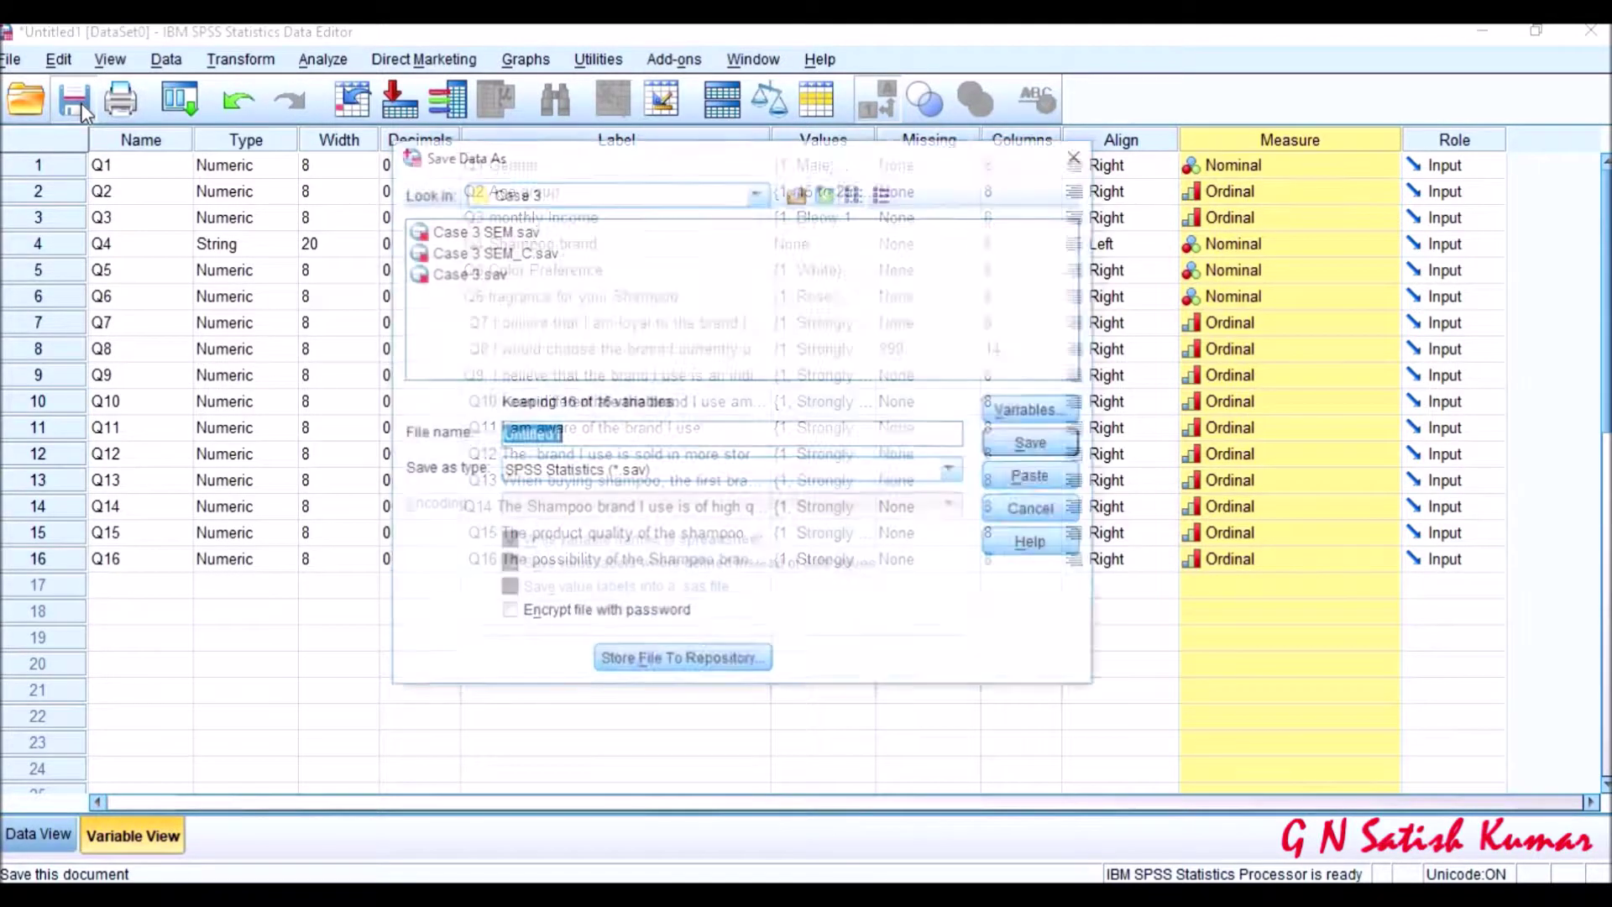
pyautogui.click(802, 193)
pyautogui.click(802, 193)
pyautogui.click(802, 194)
# Name the file shampoo data and save it in SPSS Statistics (*.sav) format
pyautogui.click(652, 433)
pyautogui.press('BackSpace')
pyautogui.press('BackSpace')
pyautogui.press('BackSpace')
pyautogui.press('BackSpace')
pyautogui.press('BackSpace')
pyautogui.press('BackSpace')
pyautogui.press('BackSpace')
pyautogui.press('BackSpace')
pyautogui.press('BackSpace')
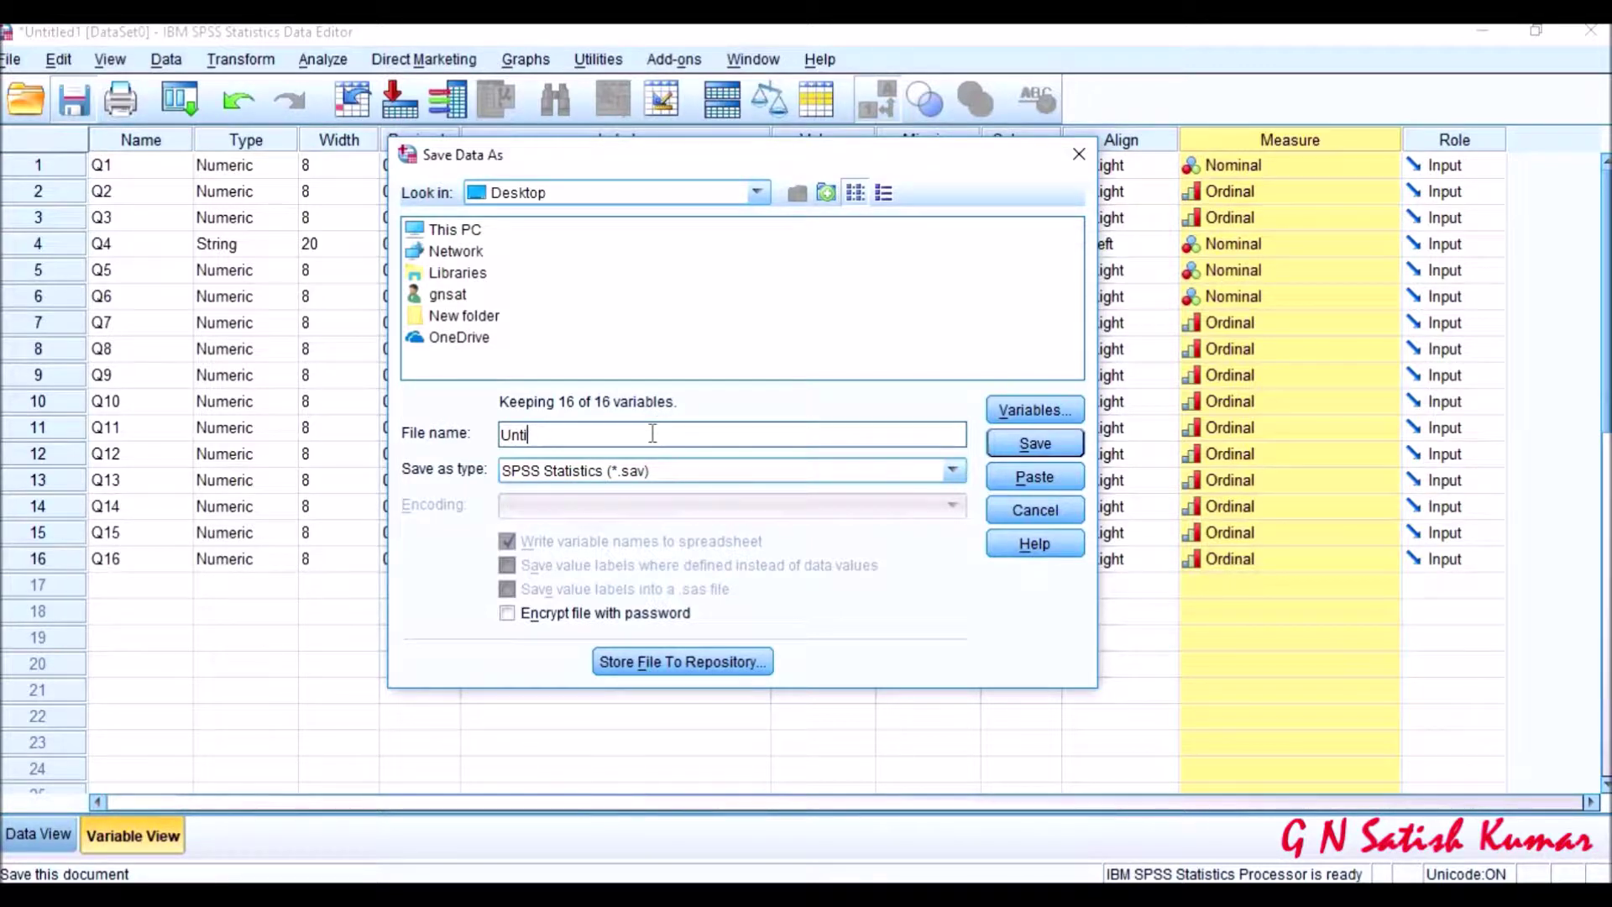
pyautogui.write('sh')
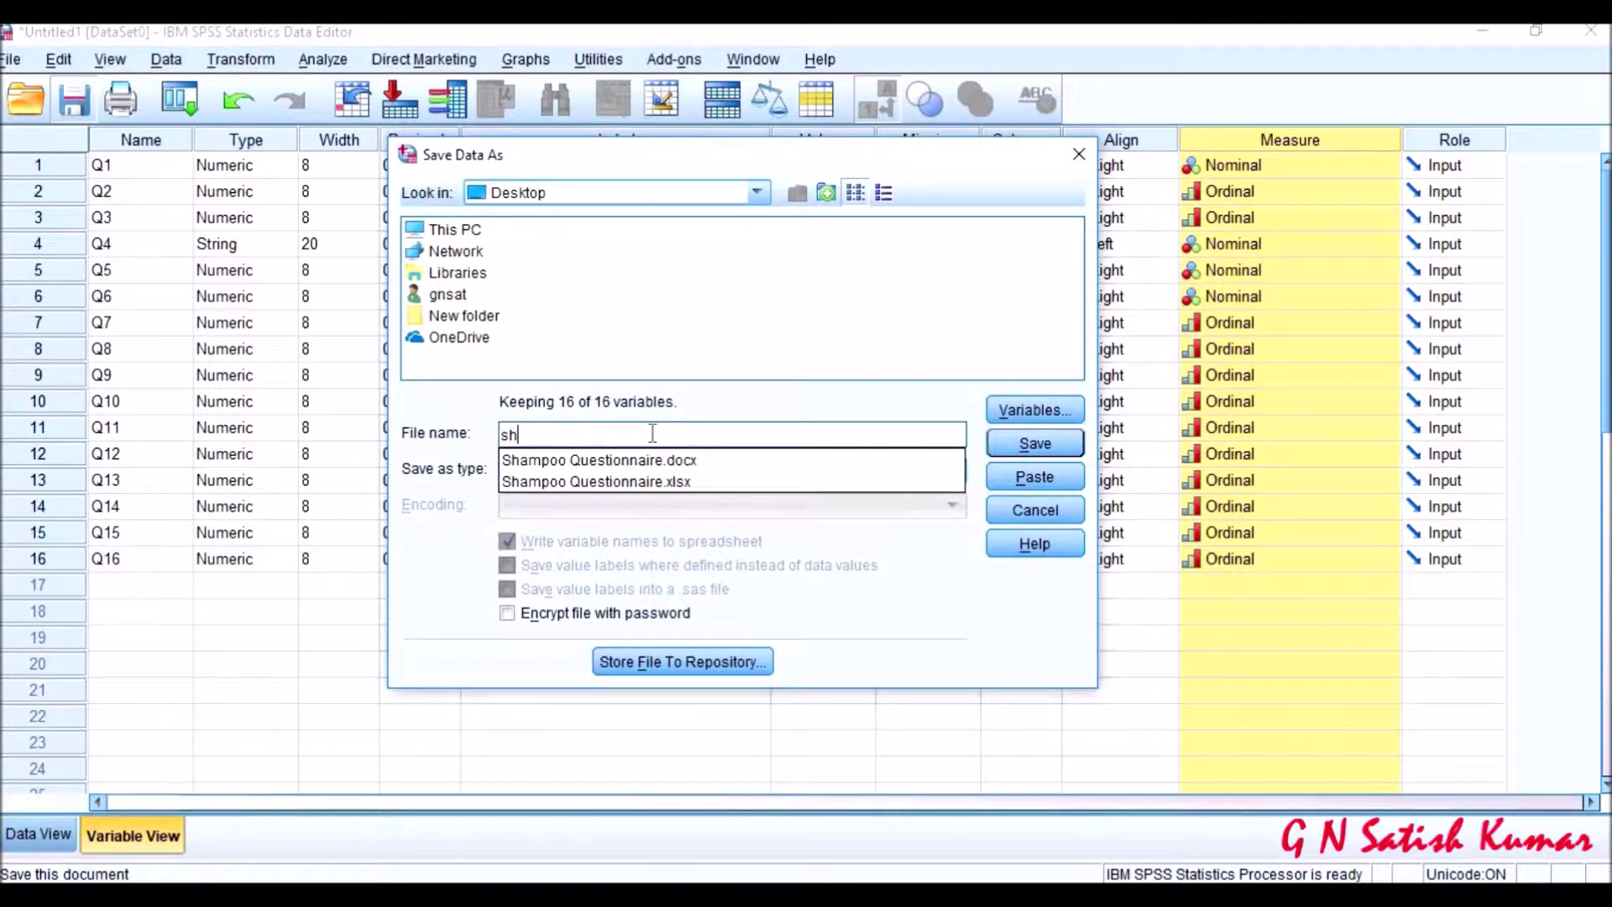
pyautogui.write('ampoo data')
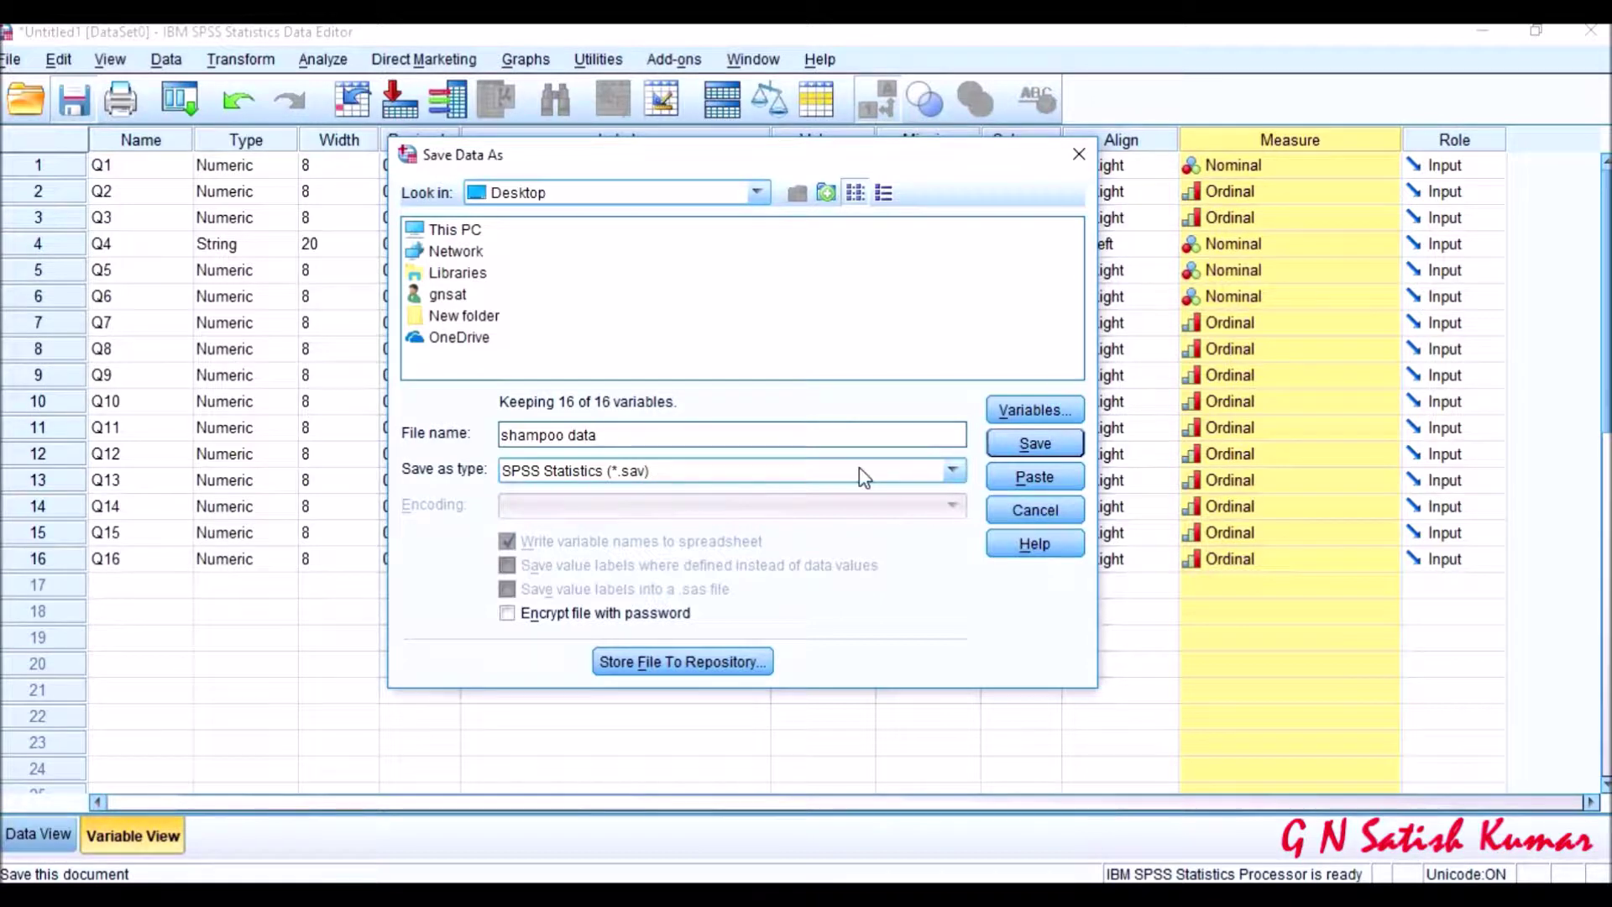
pyautogui.click(1042, 438)
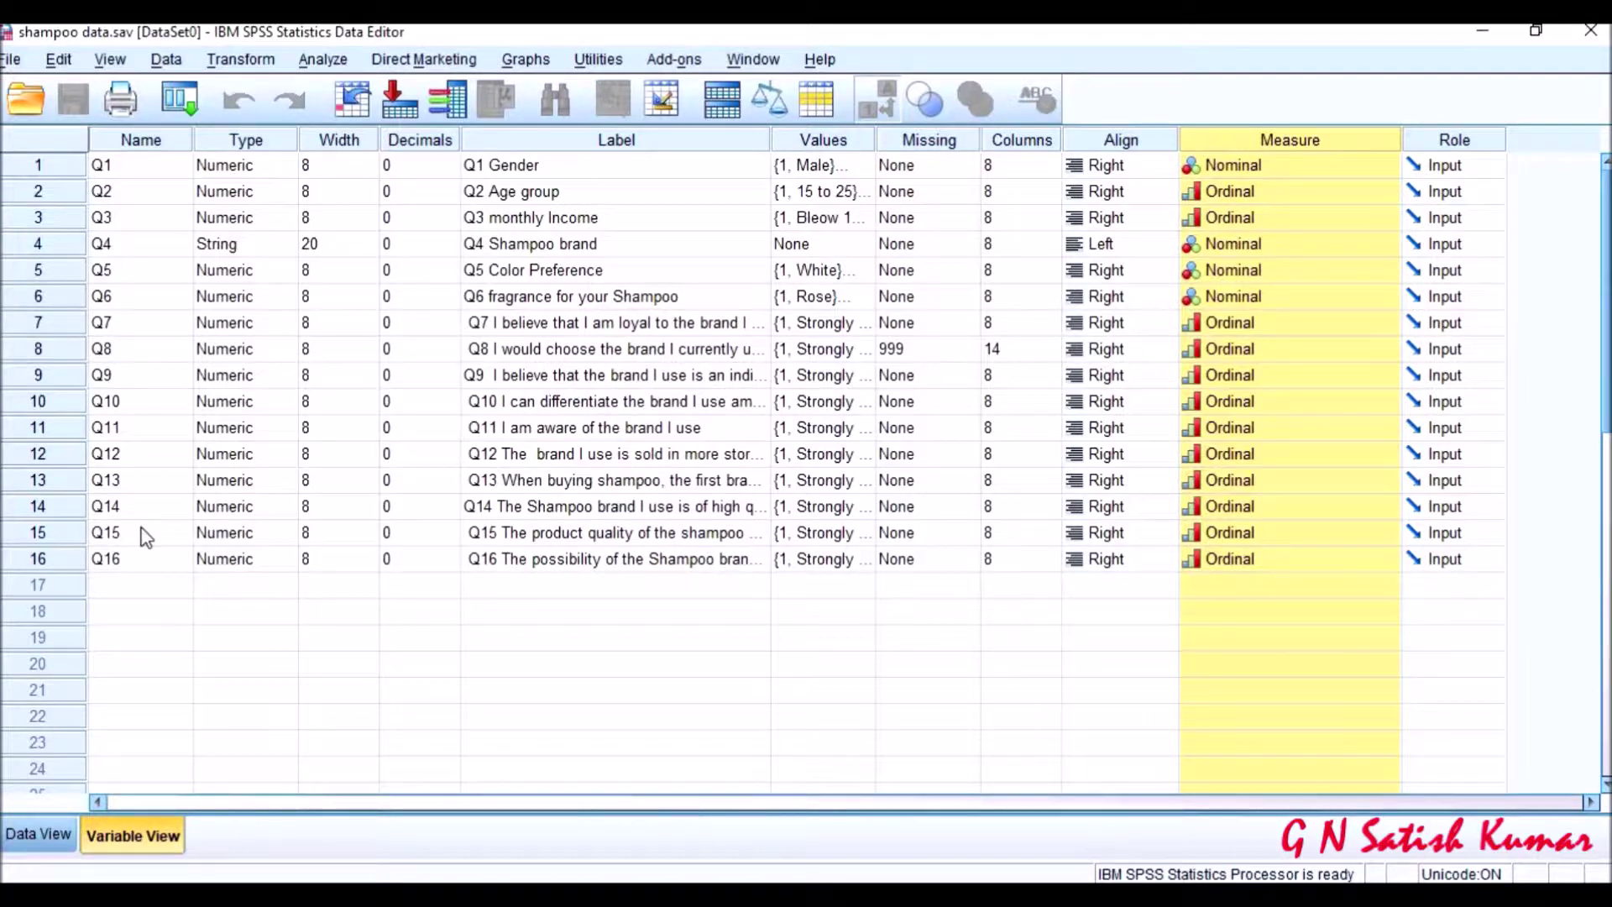
# In the data grid, enter 2 for Q2 and 3 for Q3 in the first case
pyautogui.click(42, 831)
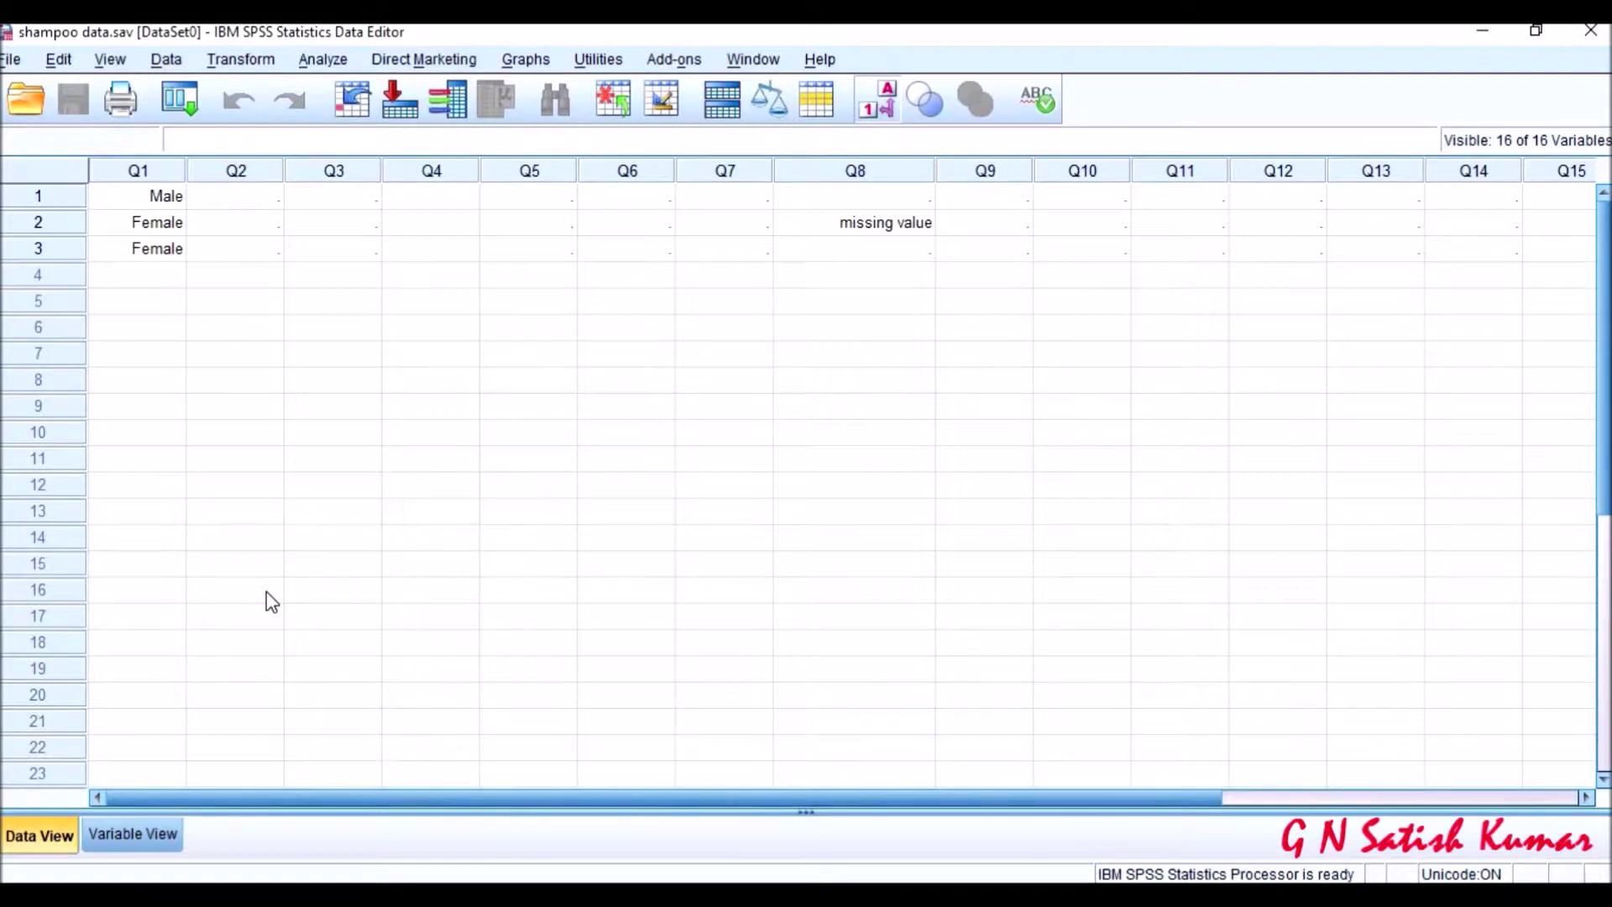
pyautogui.click(263, 207)
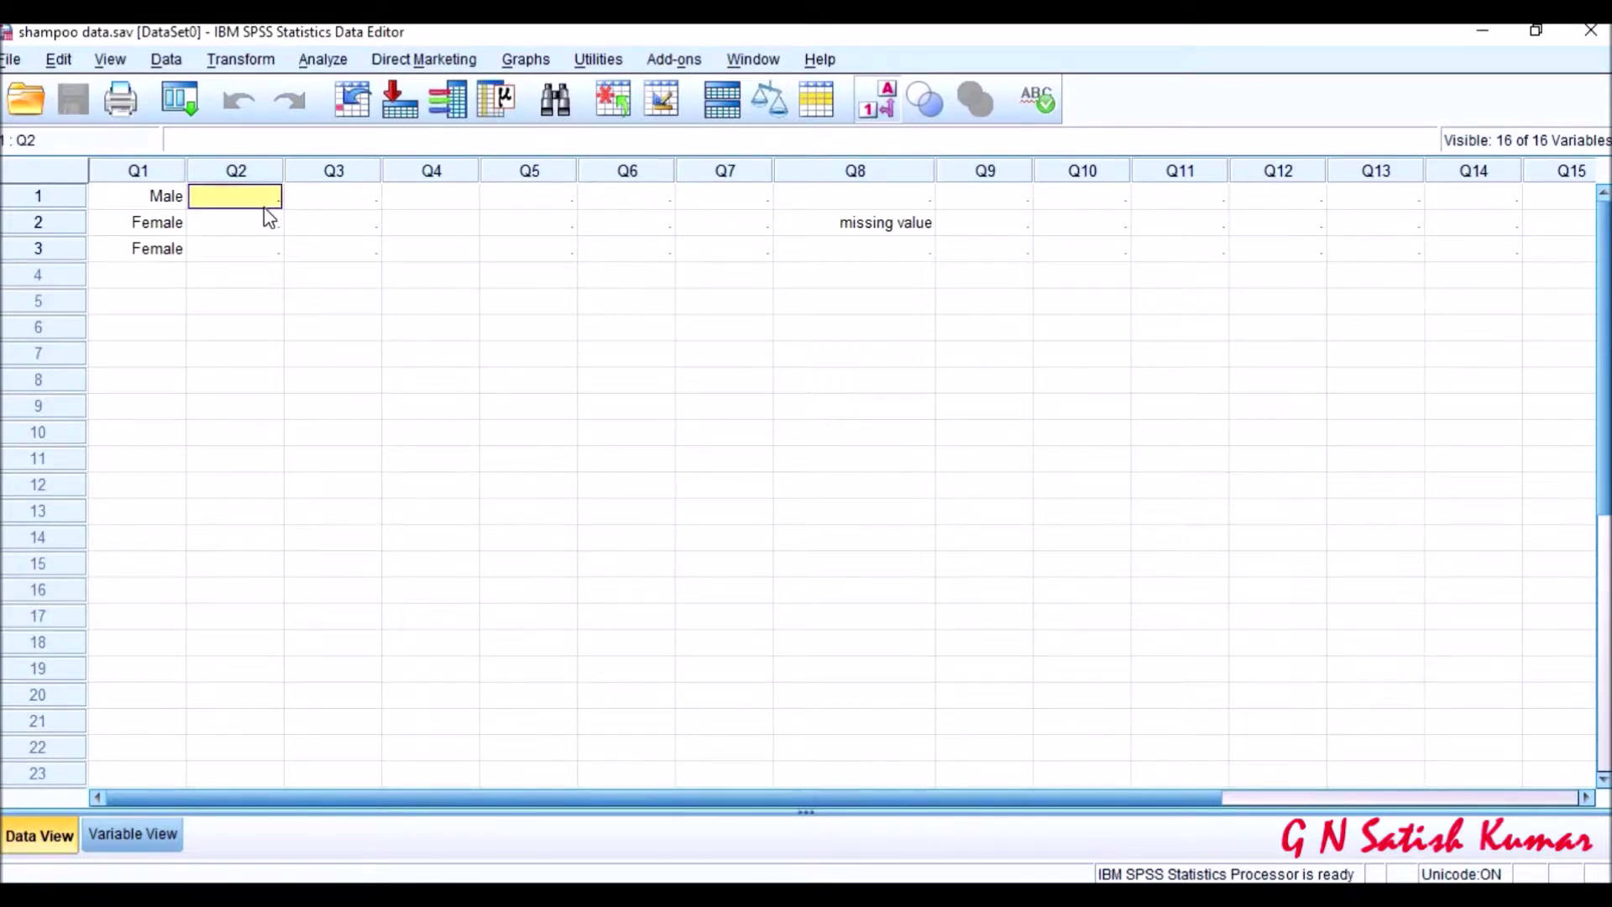
pyautogui.write('2')
pyautogui.click(350, 200)
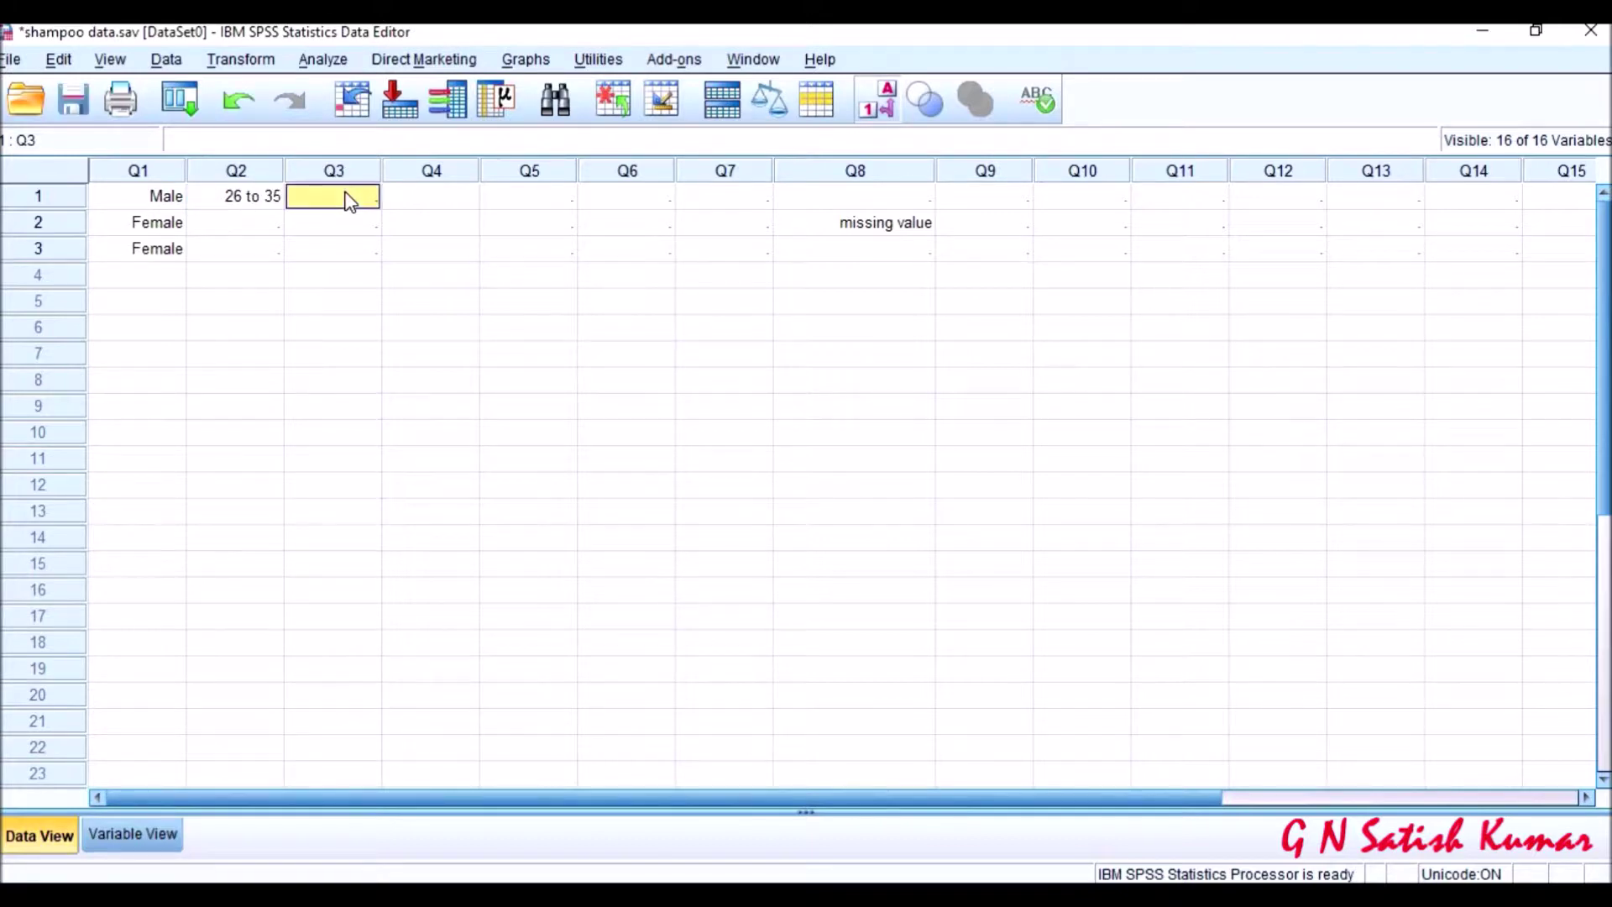
pyautogui.write('3')
# Enter Dove as the Q4 shampoo brand and choose White for Q5 in the first case
pyautogui.click(395, 209)
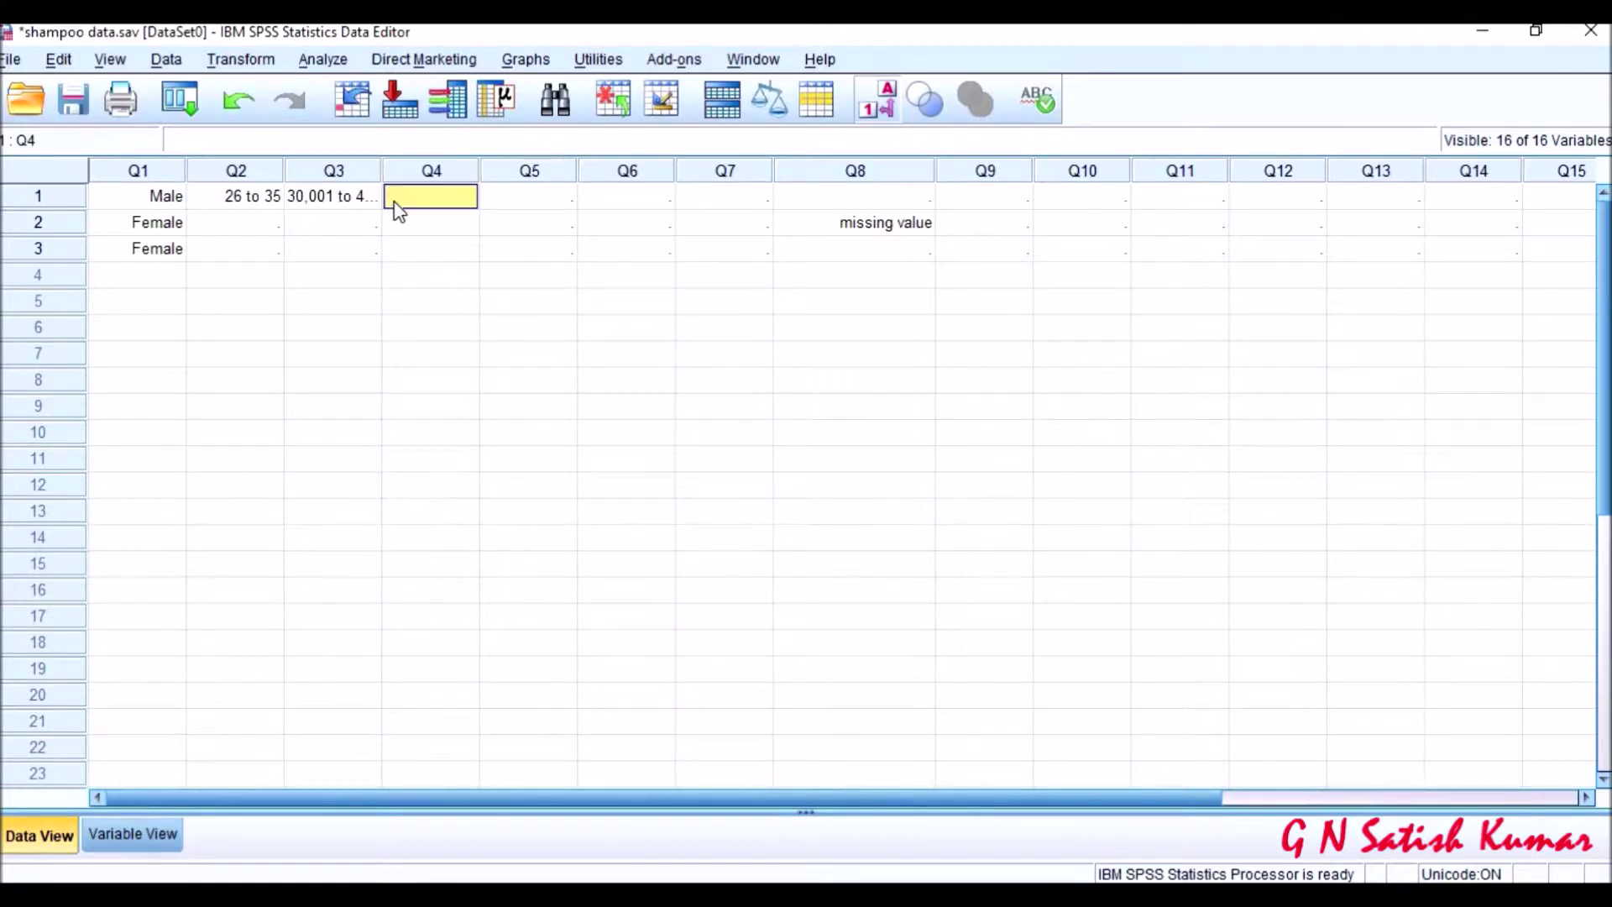
pyautogui.write('3')
pyautogui.click(499, 210)
pyautogui.click(468, 208)
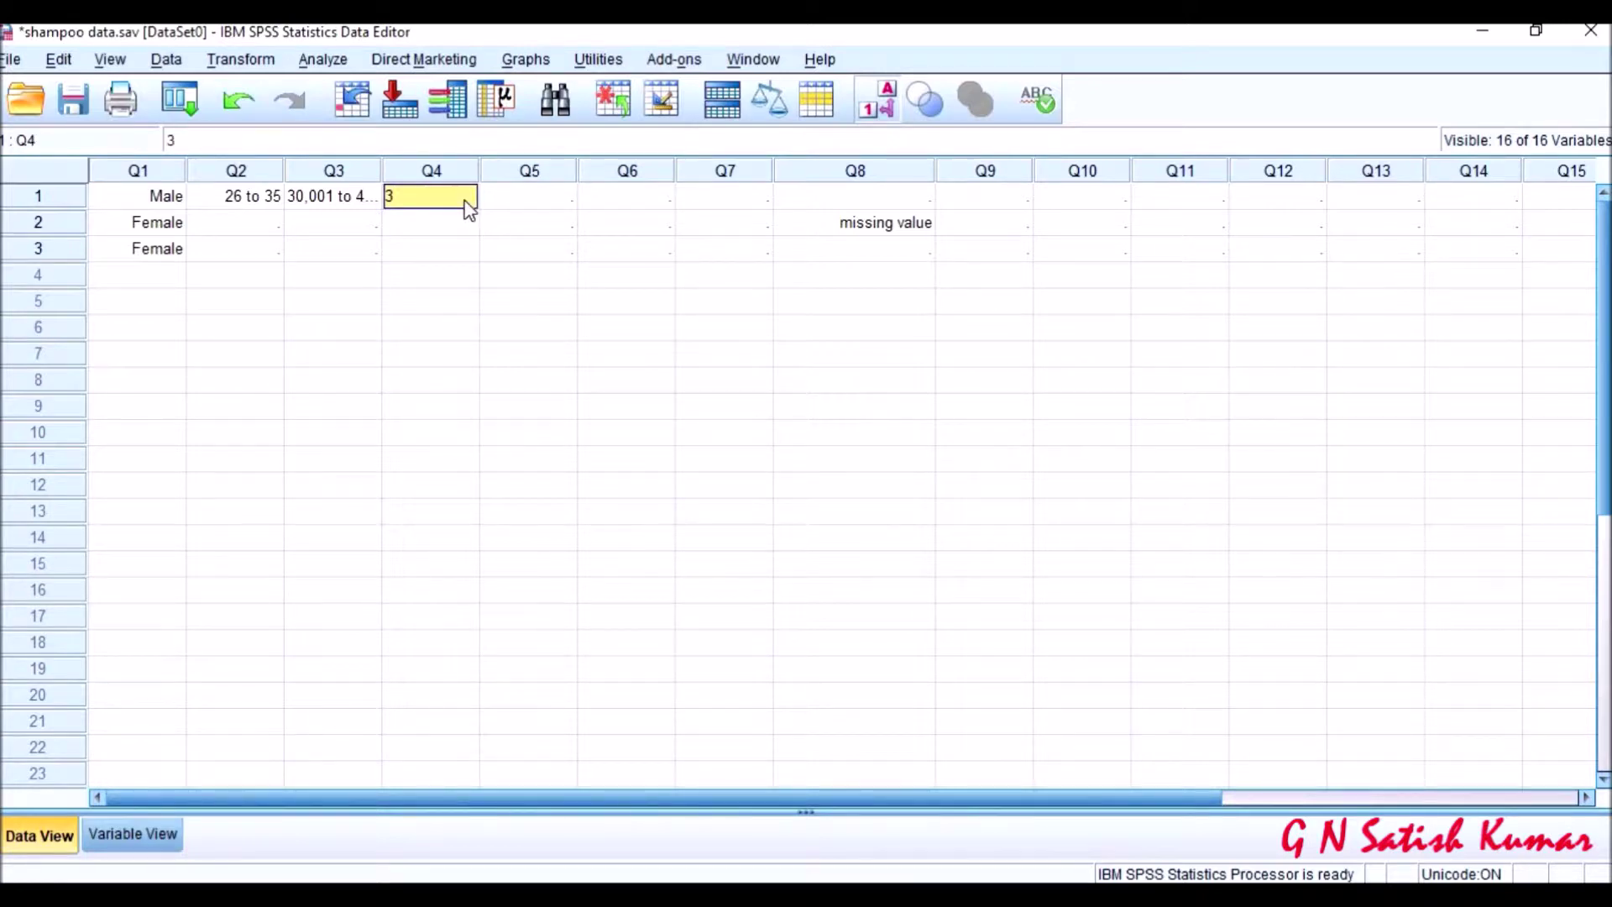
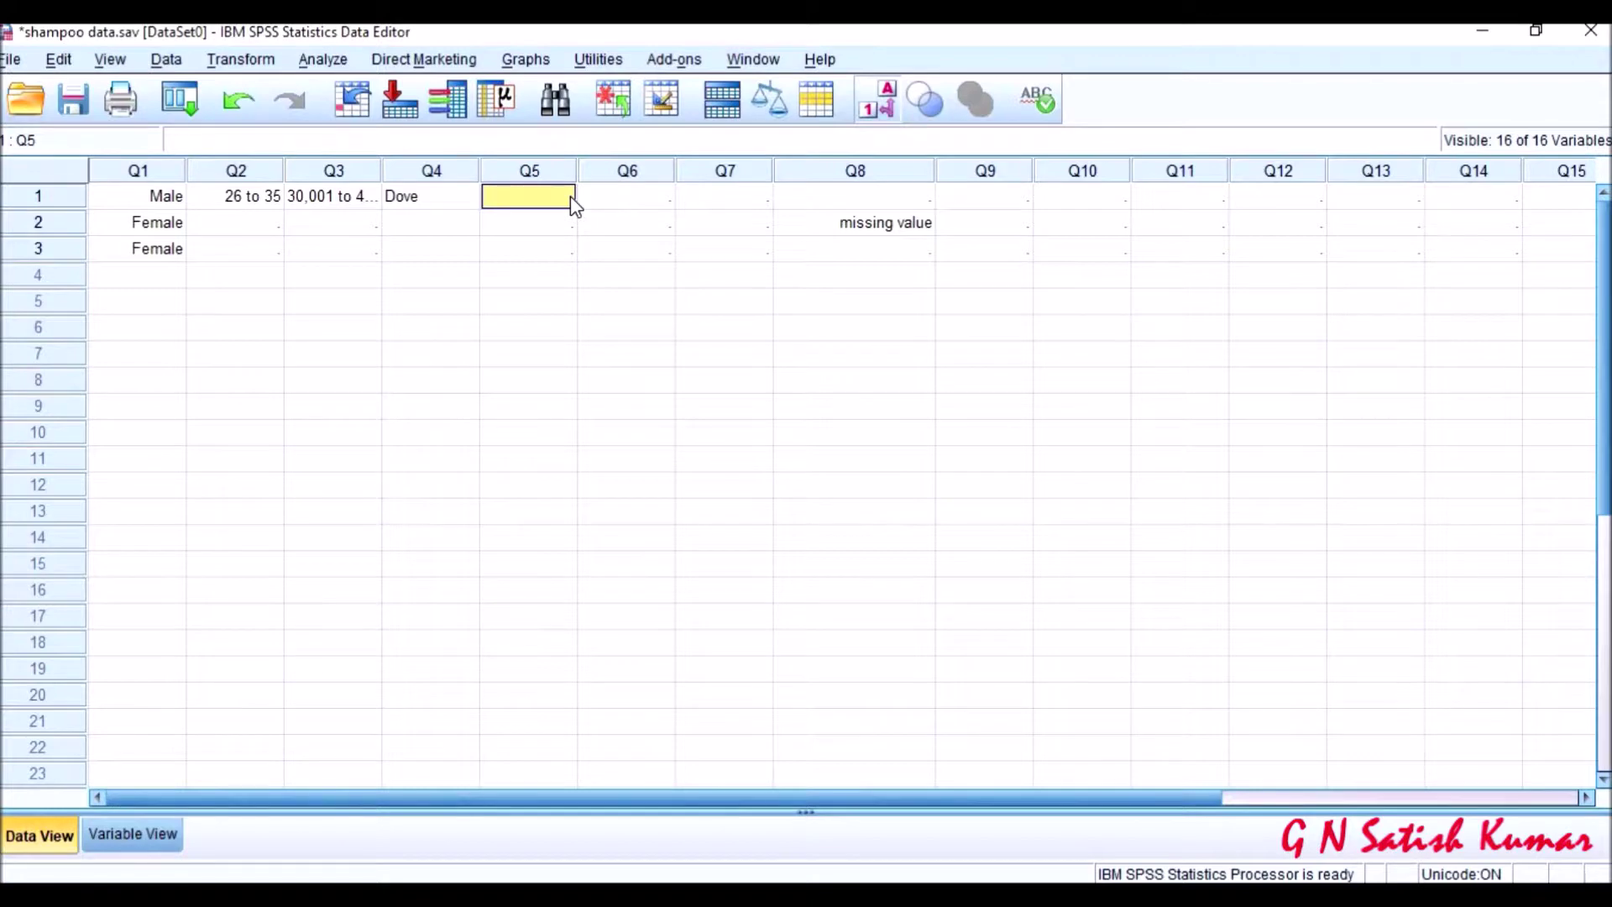
pyautogui.click(562, 197)
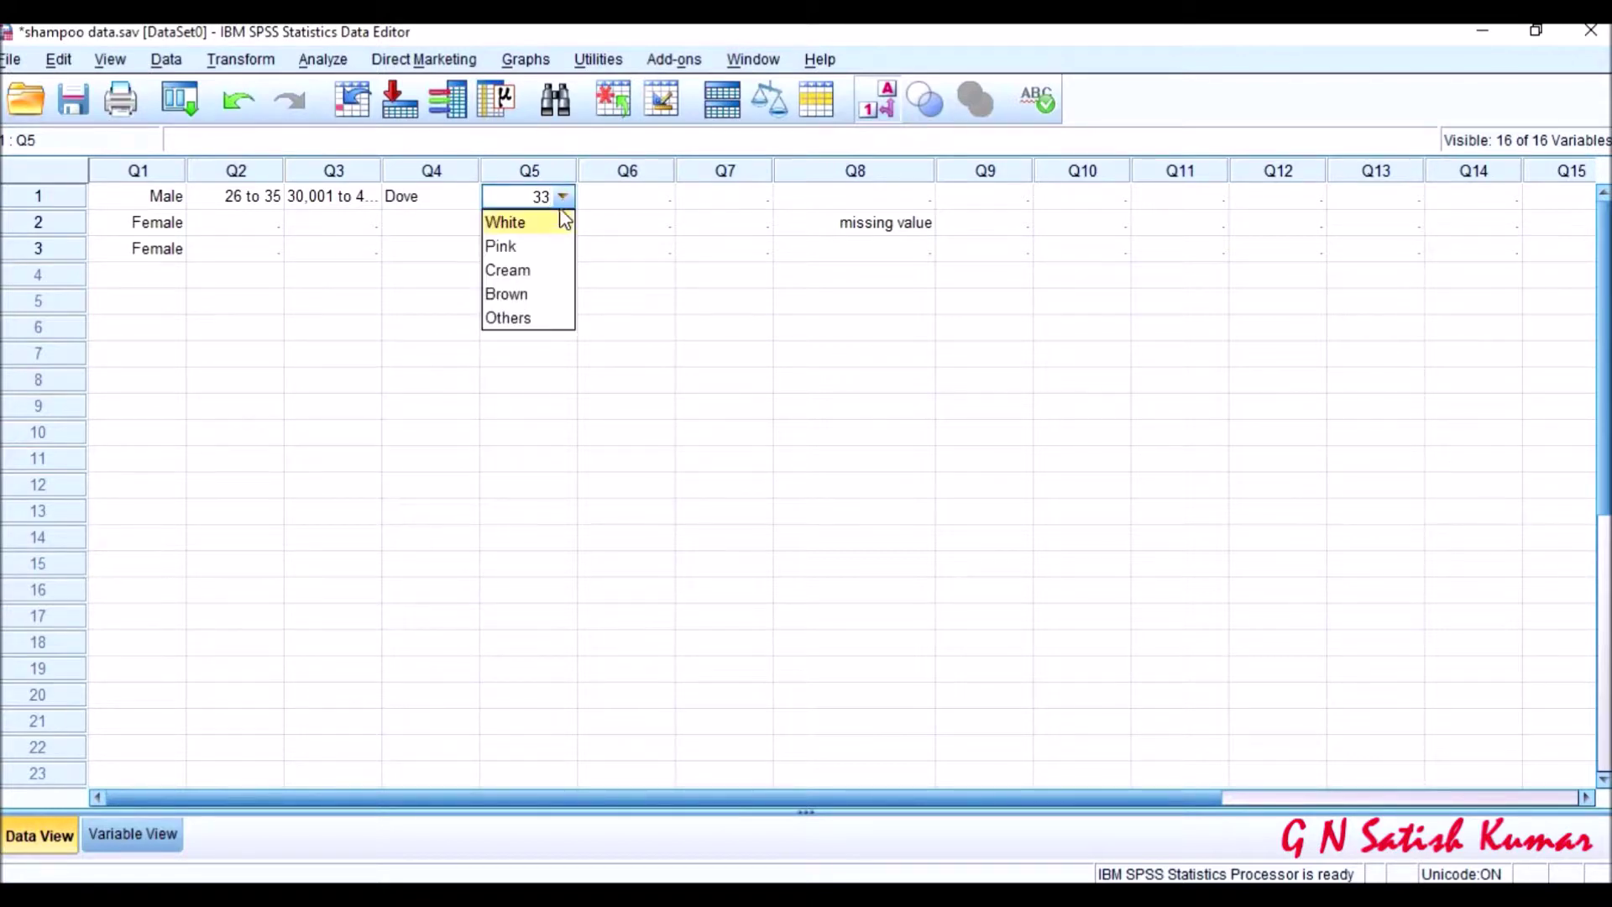
pyautogui.click(559, 223)
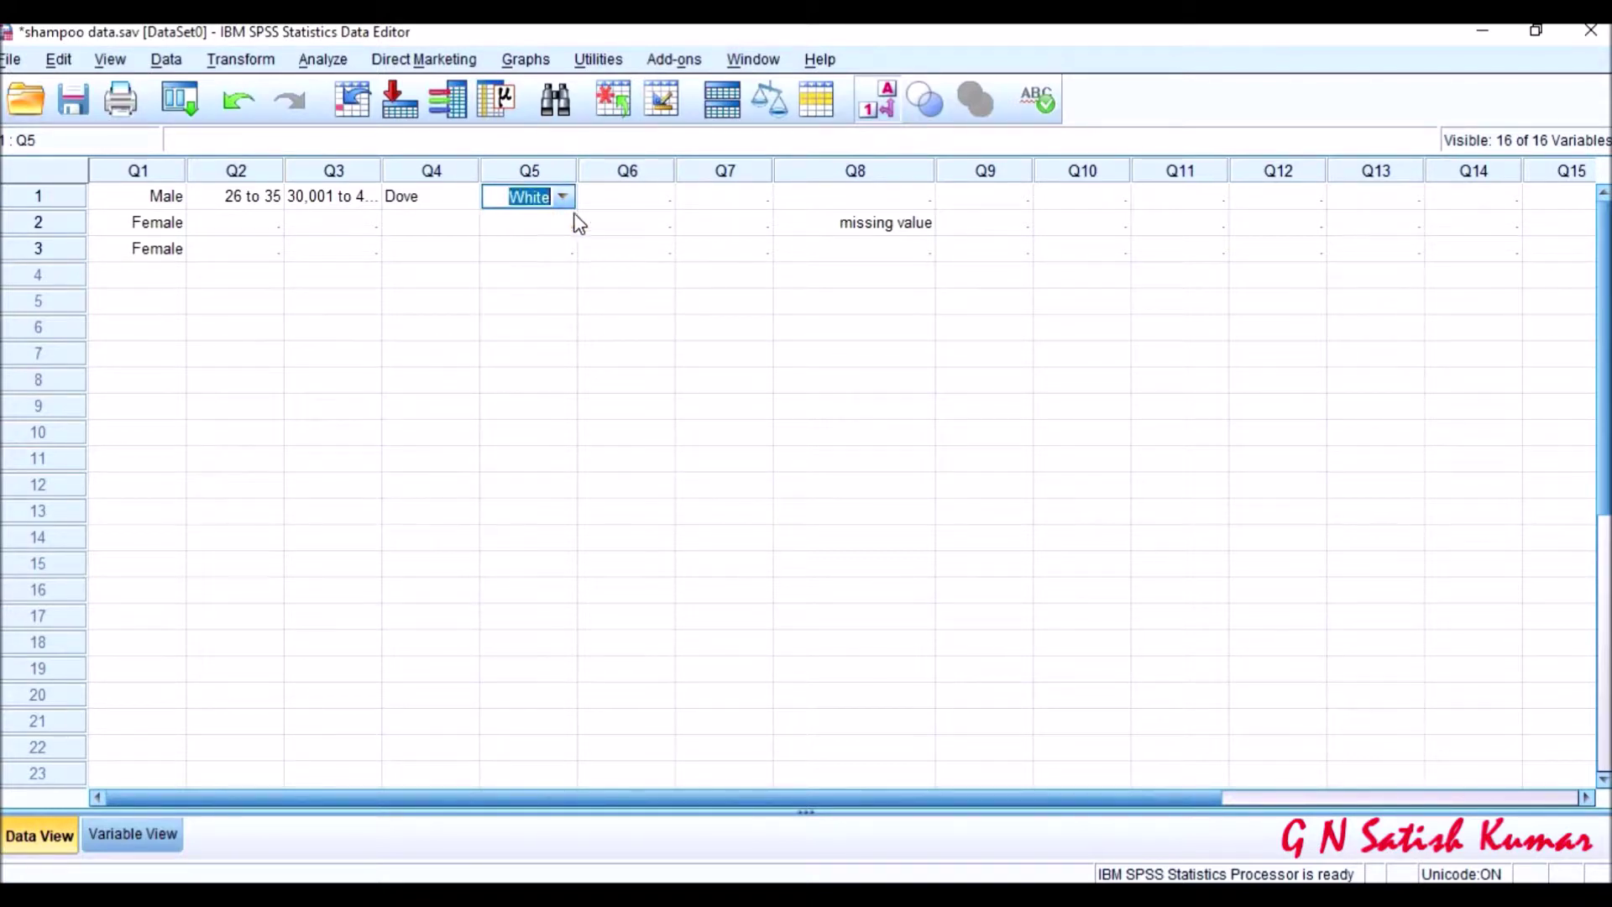
# For the first case, choose Menthol as the Q6 fragrance and the Strongly Disagree option for Q7
pyautogui.click(660, 207)
pyautogui.doubleClick(663, 206)
pyautogui.click(661, 196)
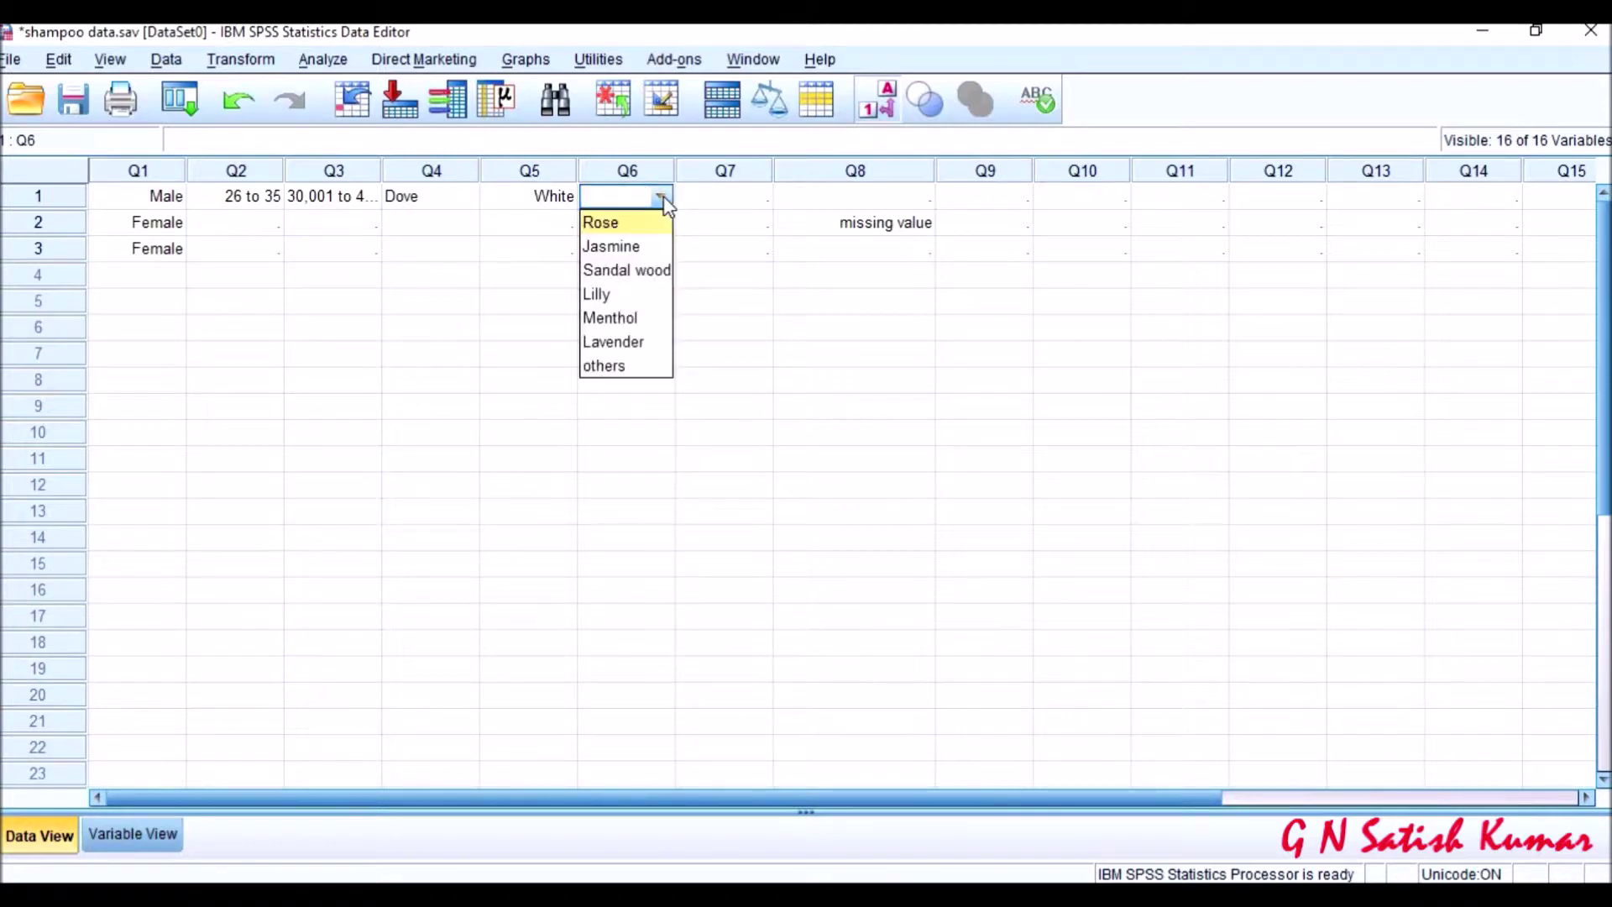
pyautogui.click(642, 318)
pyautogui.click(756, 208)
pyautogui.click(755, 205)
pyautogui.click(756, 203)
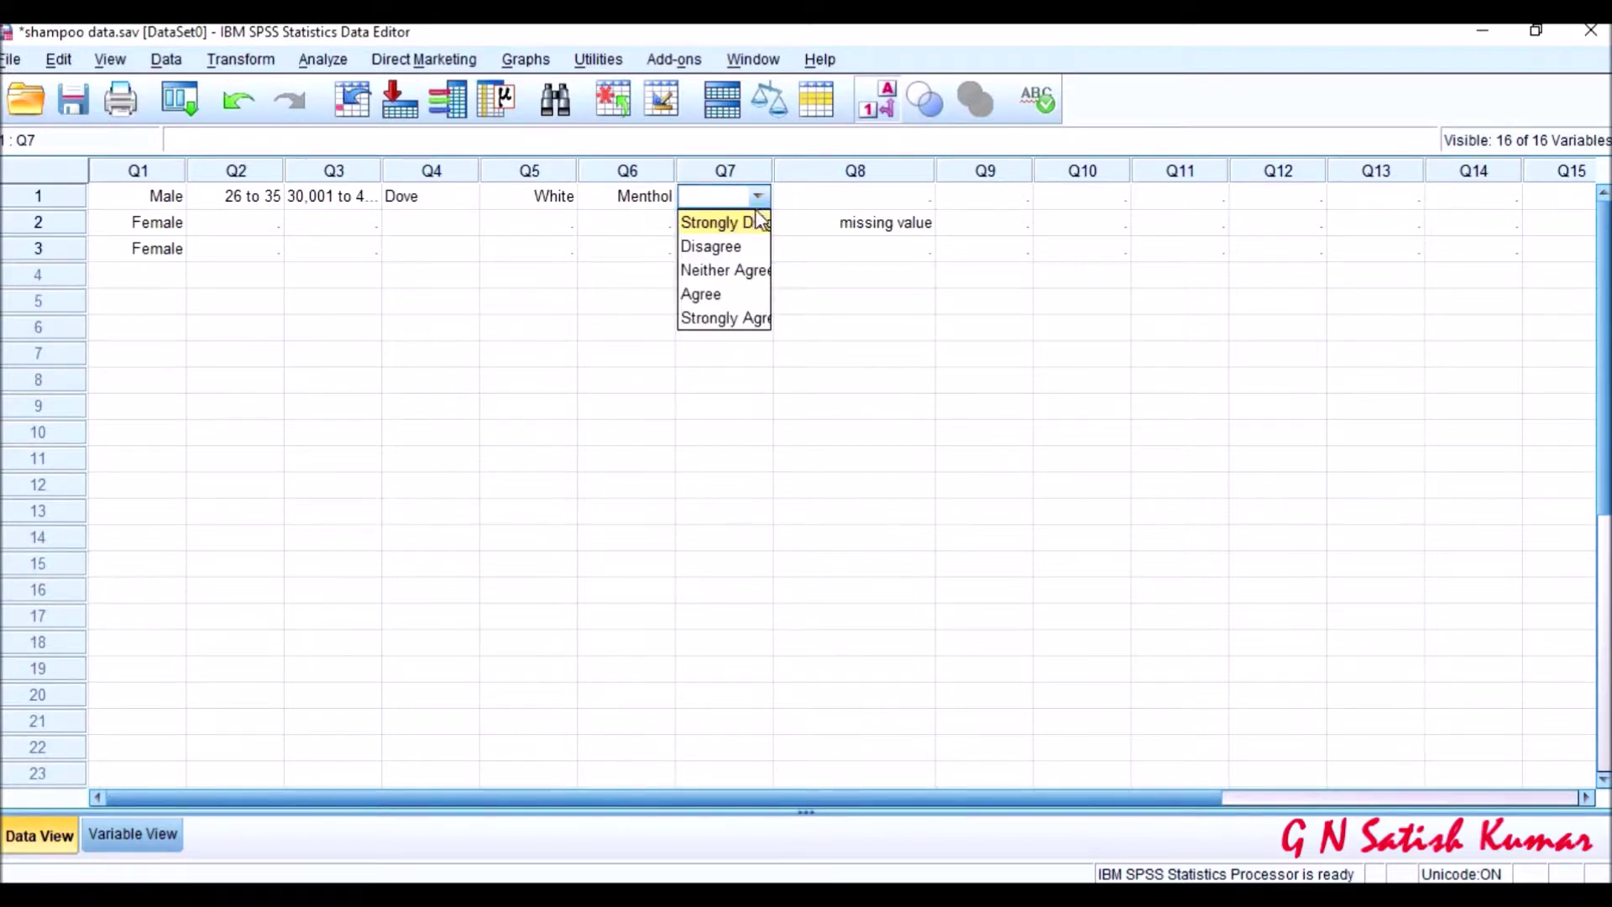
pyautogui.click(760, 223)
# Enter 3 for Q8, 2 for Q9, 1 for Q10 and 3 for Q11 in the first case
pyautogui.click(920, 198)
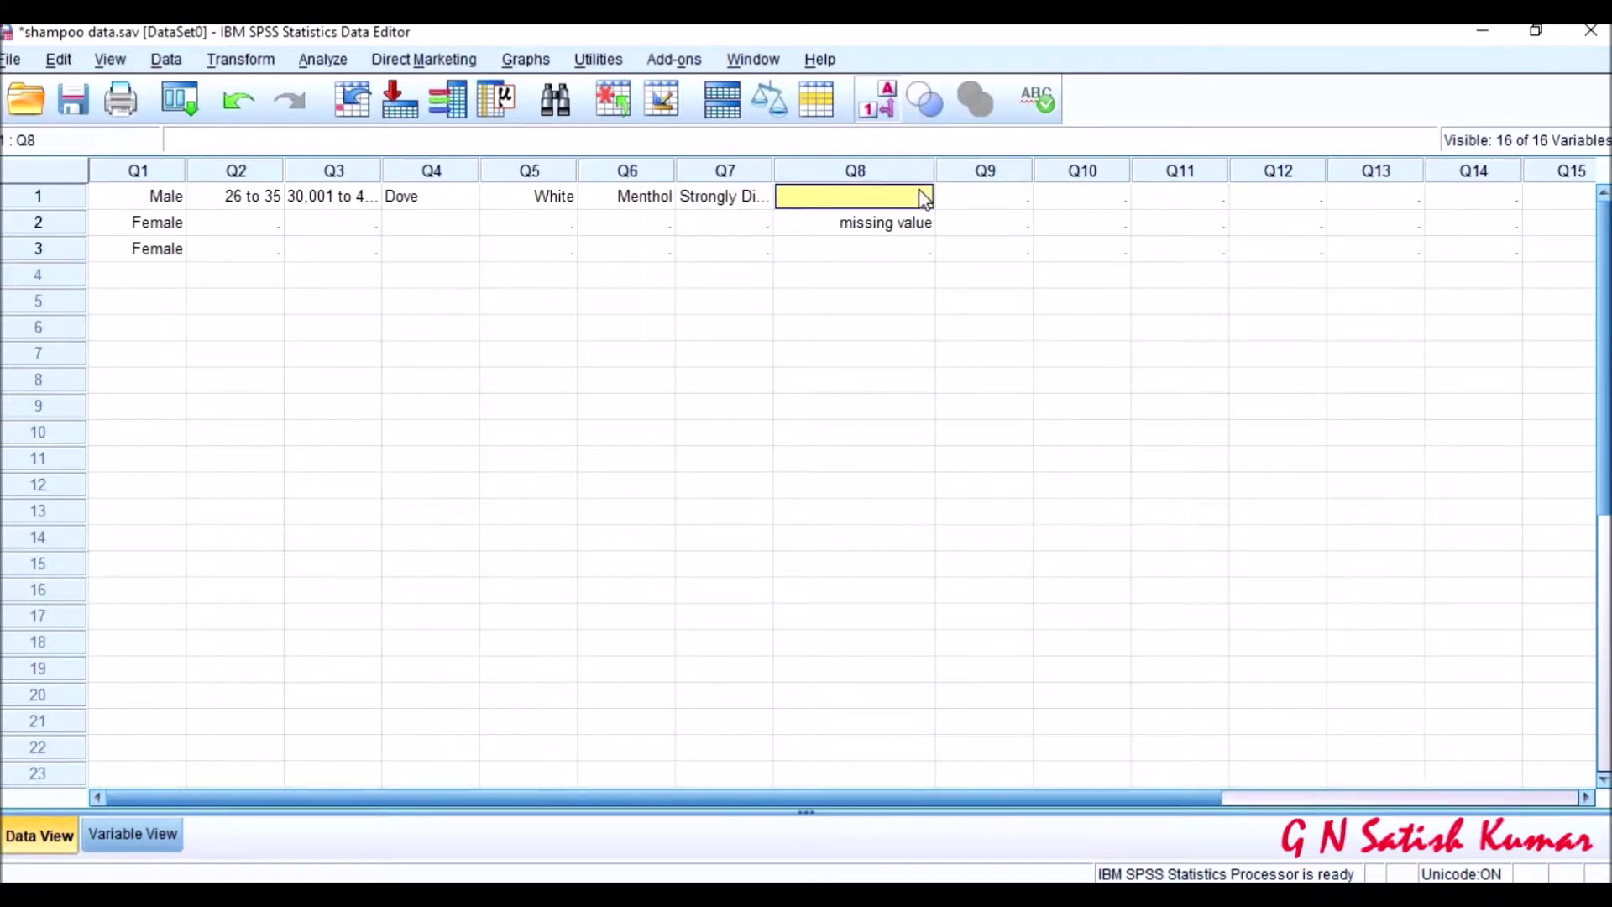
pyautogui.write('3')
pyautogui.click(970, 205)
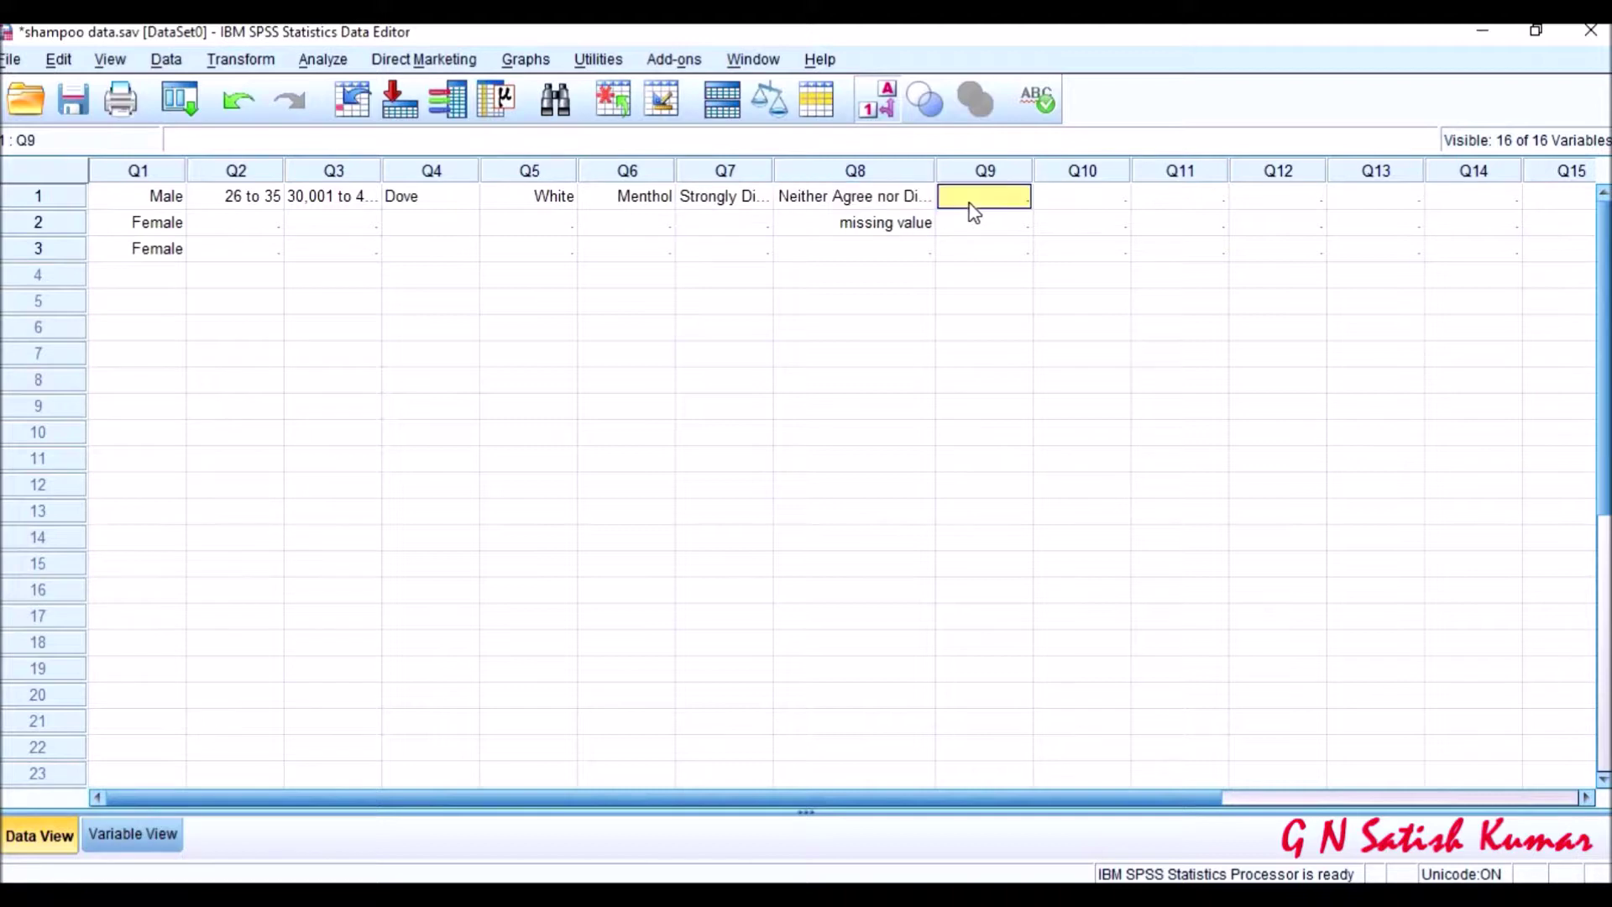
pyautogui.write('2')
pyautogui.click(1091, 209)
pyautogui.write('1')
pyautogui.click(1180, 205)
pyautogui.write('3')
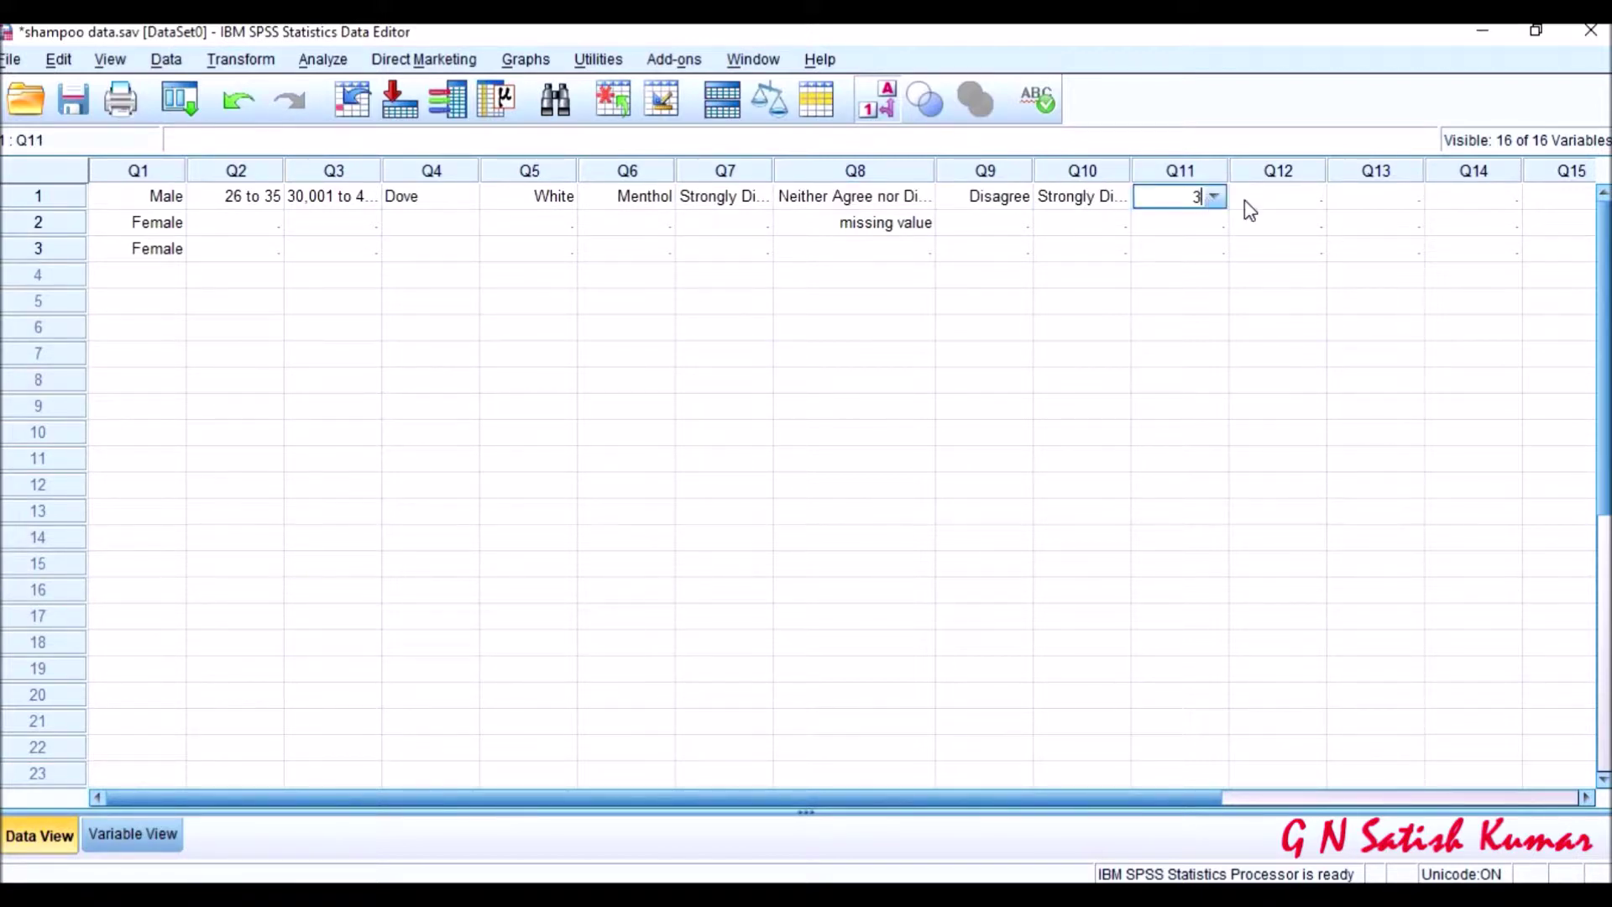
# Set the first case's Q12 answer to Neither Agree nor Disagree, replacing the invalid entry 44
pyautogui.click(1266, 209)
pyautogui.write('44')
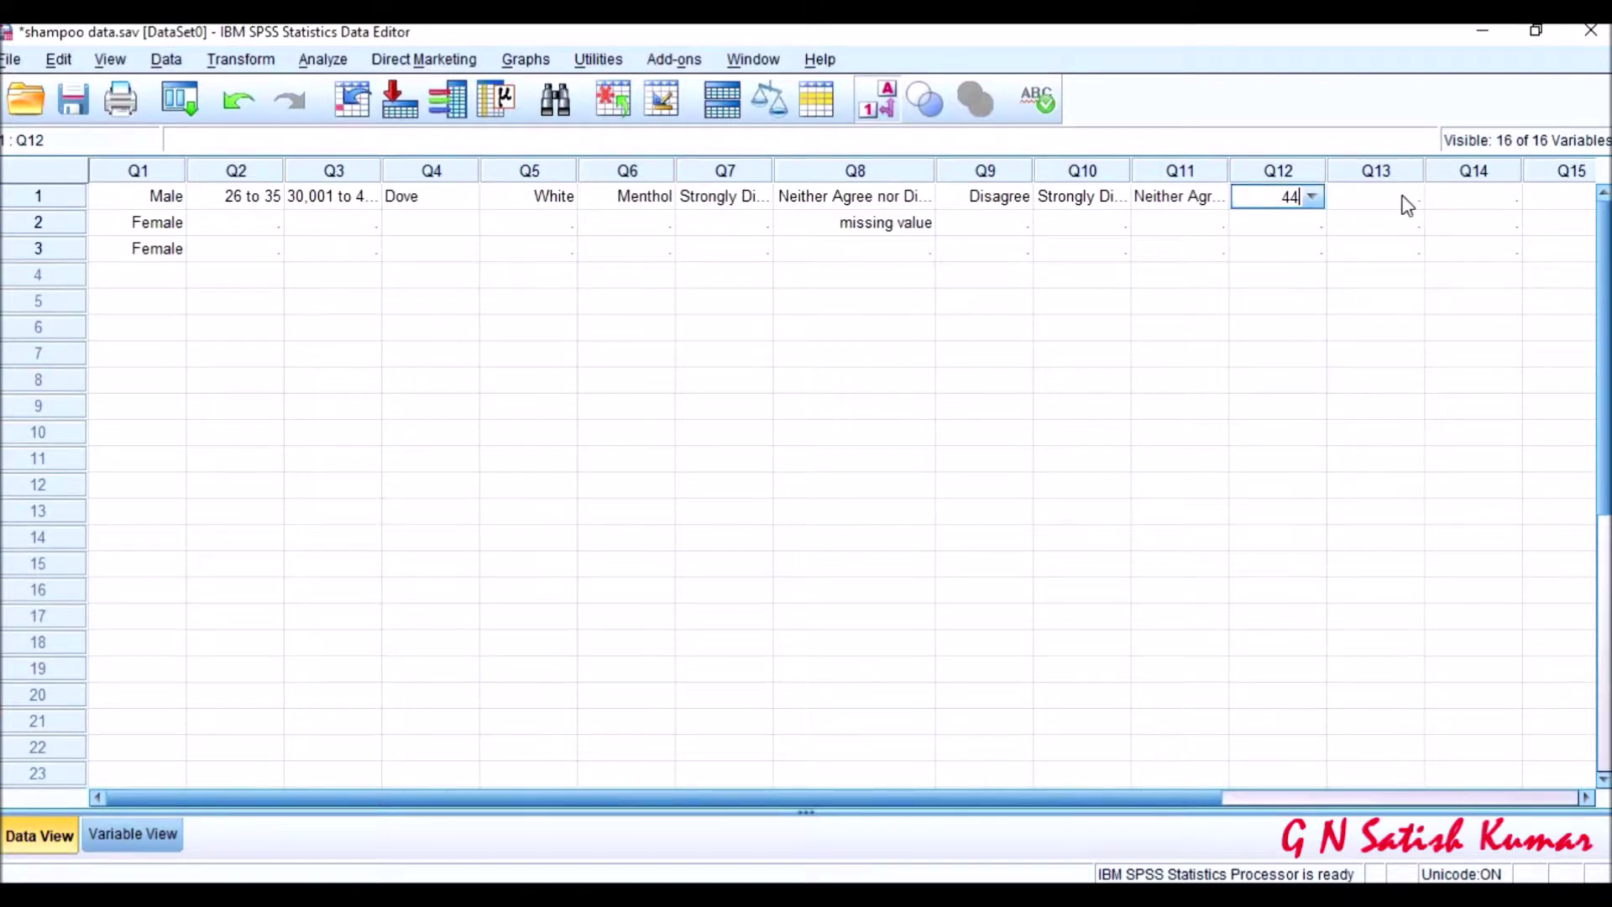
pyautogui.click(1407, 207)
pyautogui.click(1306, 202)
pyautogui.click(1306, 202)
pyautogui.click(1309, 197)
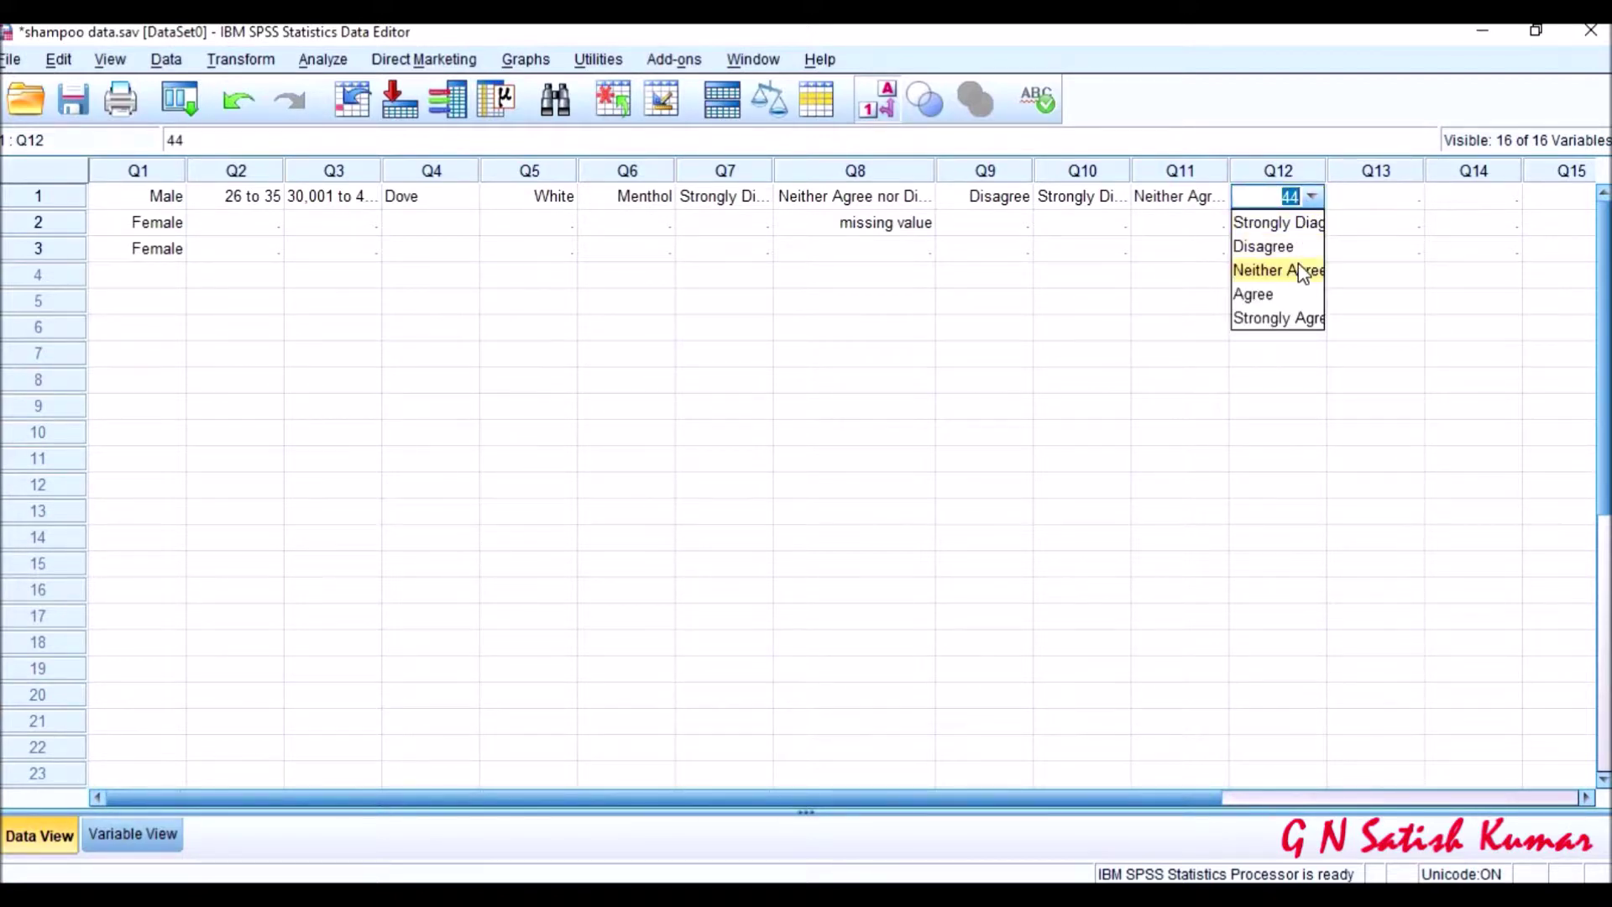
pyautogui.click(1276, 246)
# Complete the first case by entering 2 for Q13 and 5 for each of Q14, Q15 and Q16
pyautogui.click(1400, 205)
pyautogui.write('2')
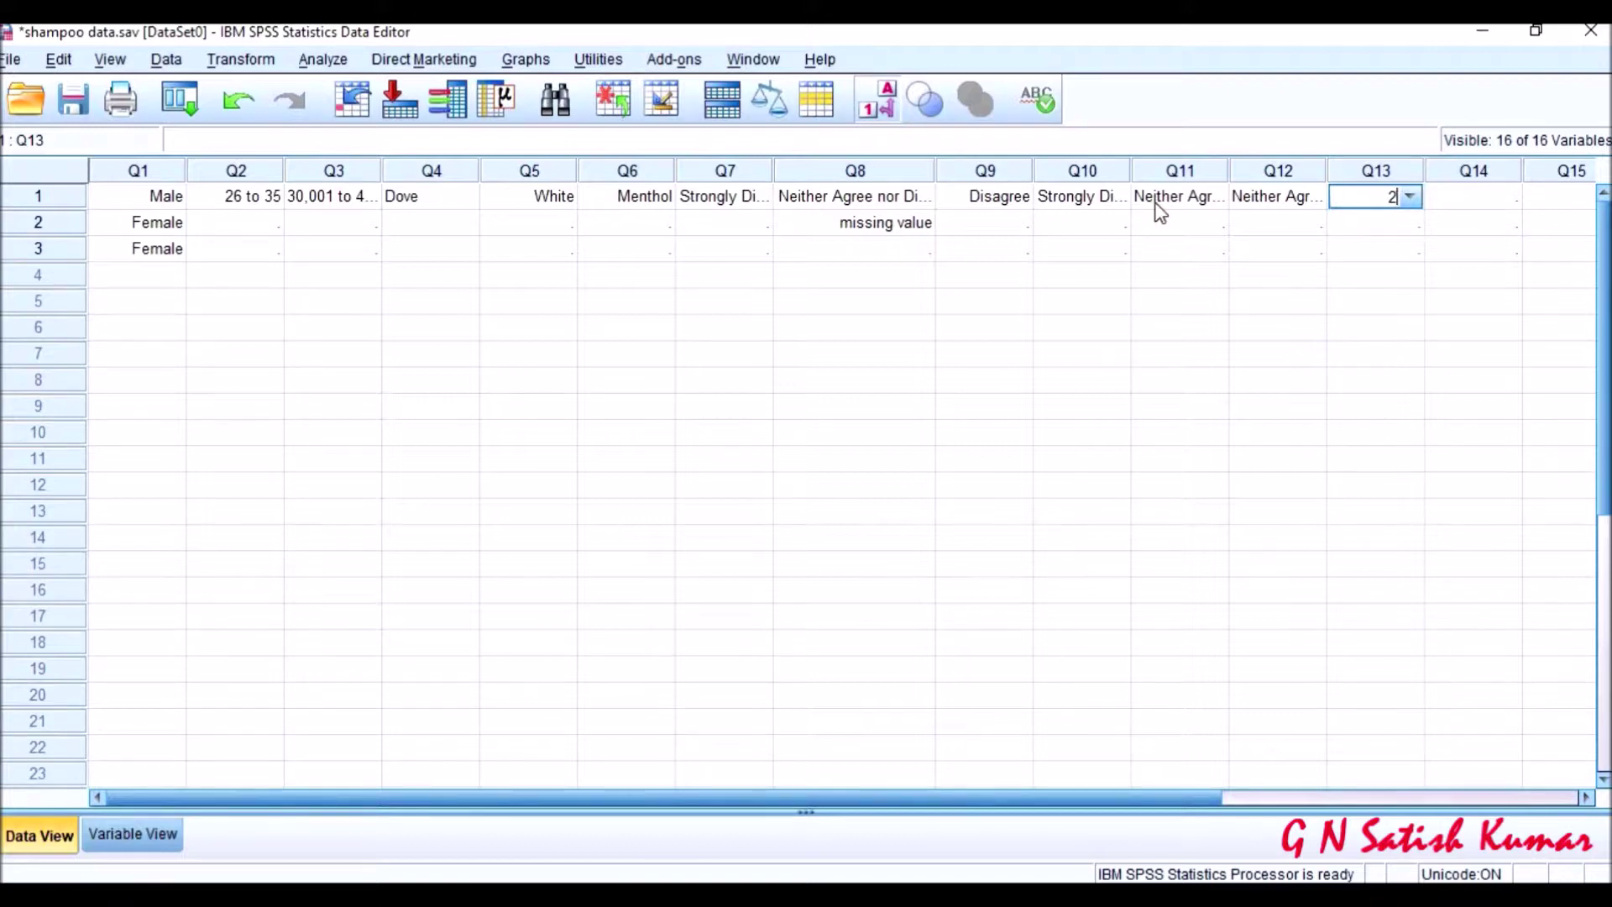
pyautogui.press('Tab')
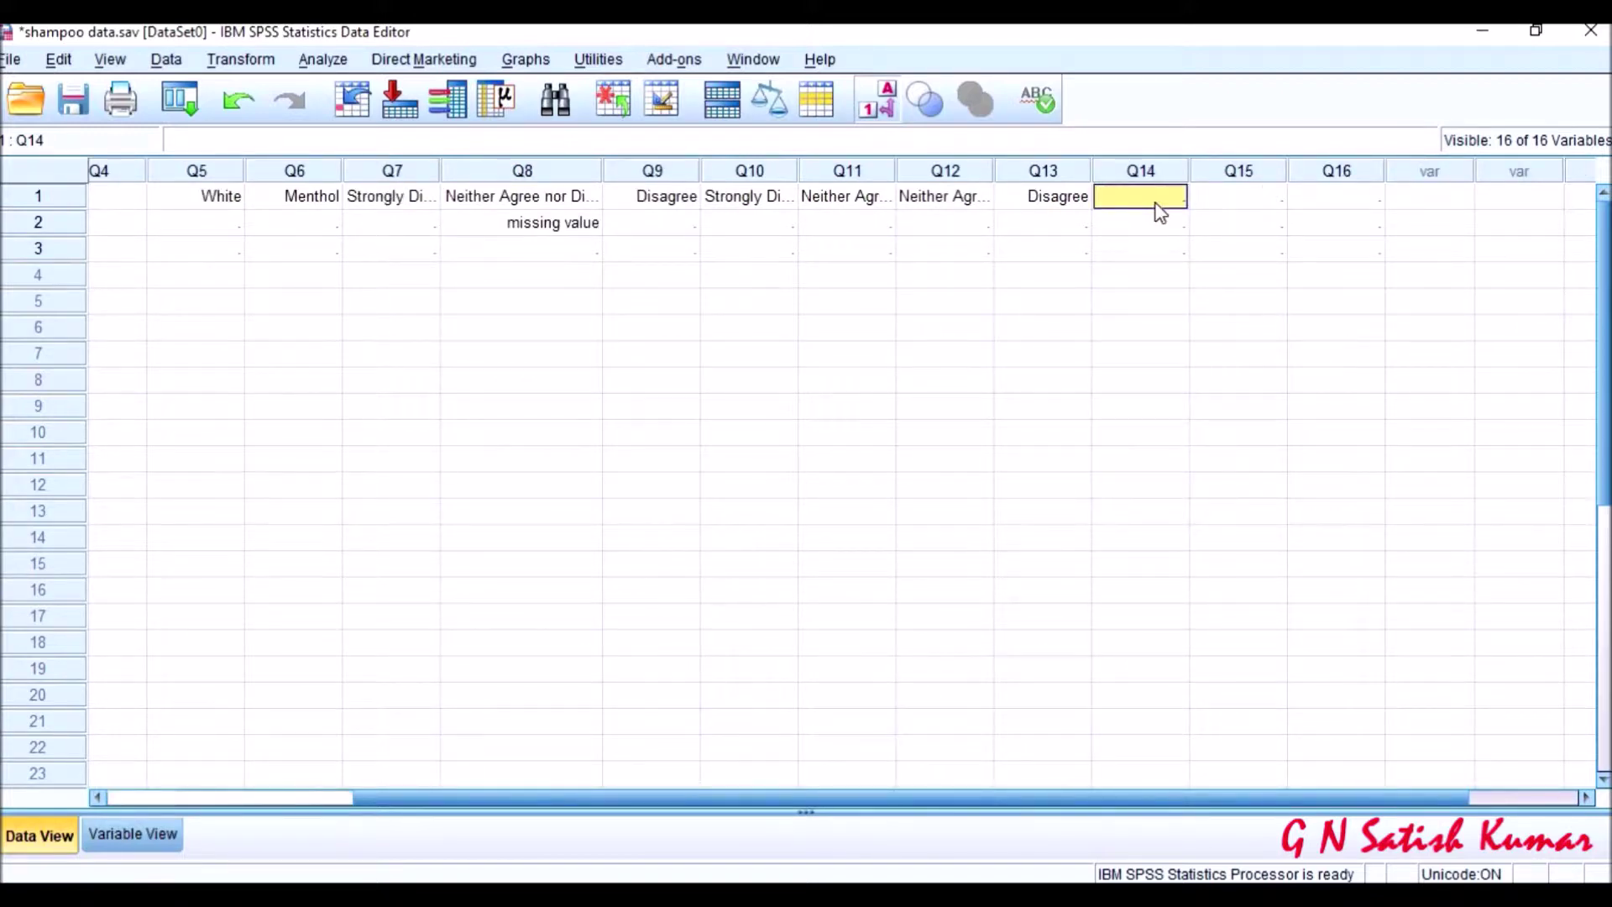
pyautogui.write('5')
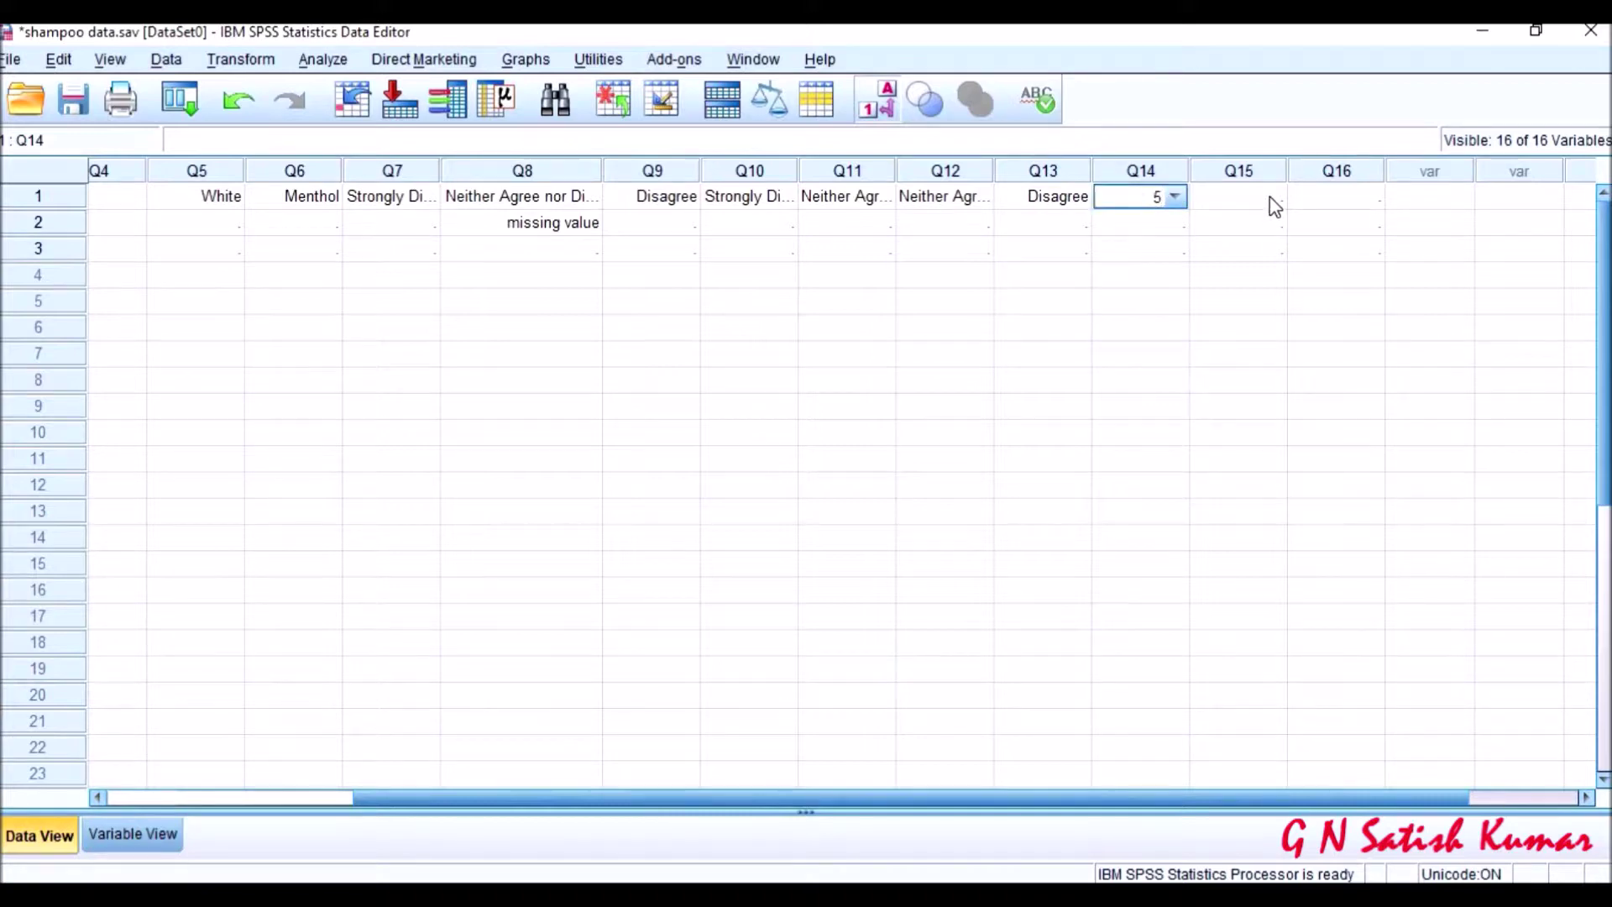
pyautogui.click(1269, 198)
pyautogui.write('5')
pyautogui.click(1310, 195)
pyautogui.write('5')
pyautogui.click(1234, 331)
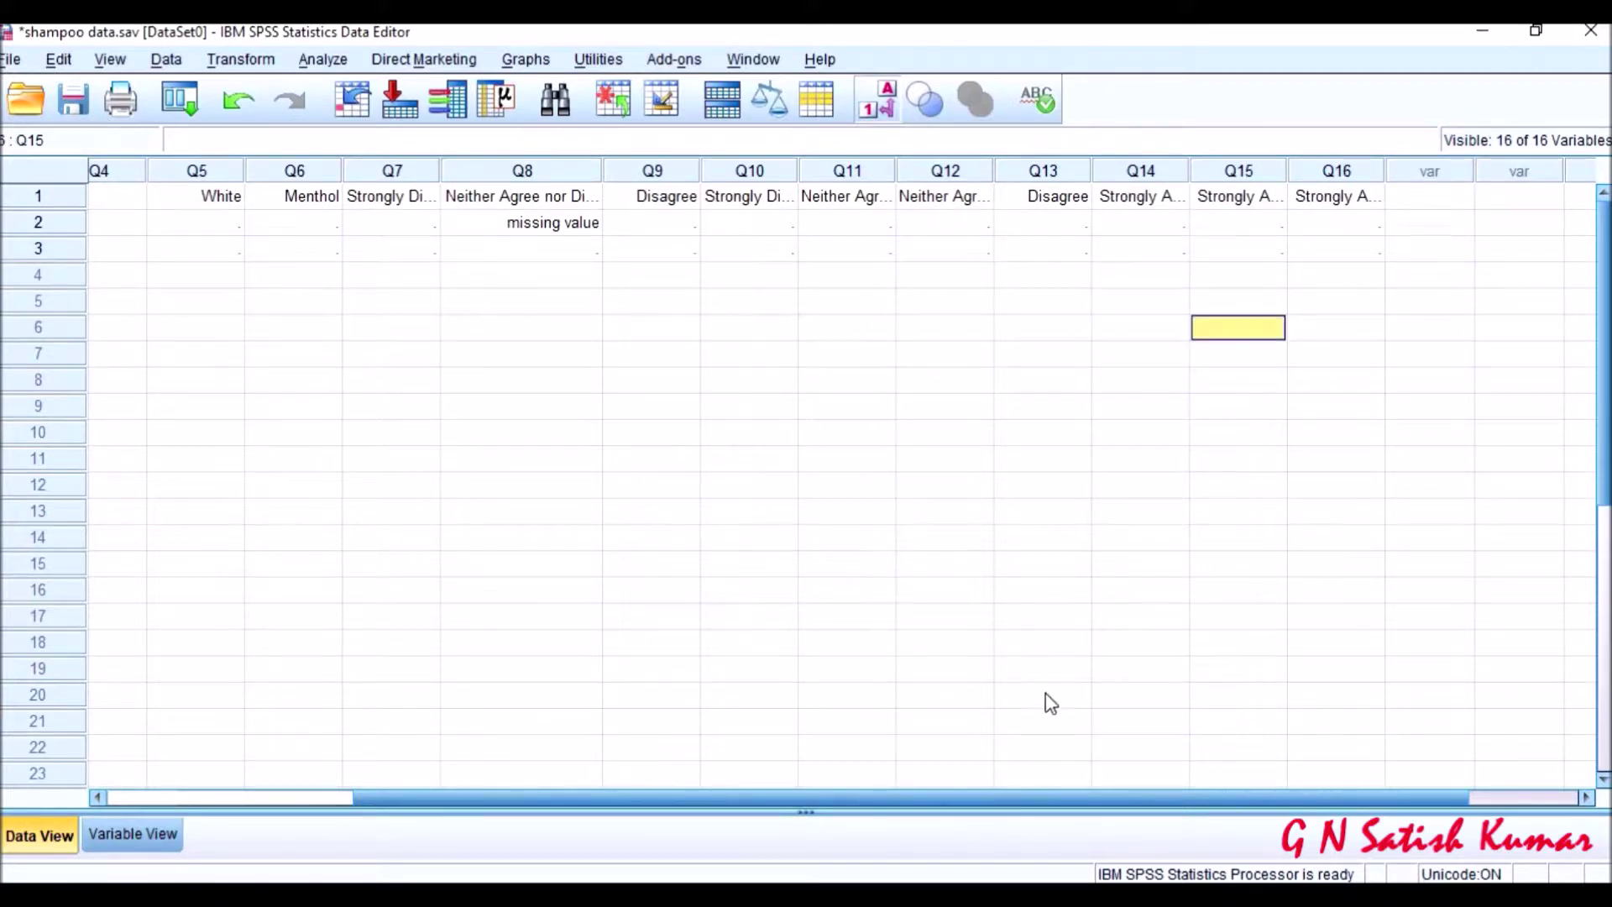
# Review the first case's answers from Q1 onward by selecting its entire row, and select the Q4 column
pyautogui.moveTo(1021, 784); pyautogui.dragTo(378, 752)
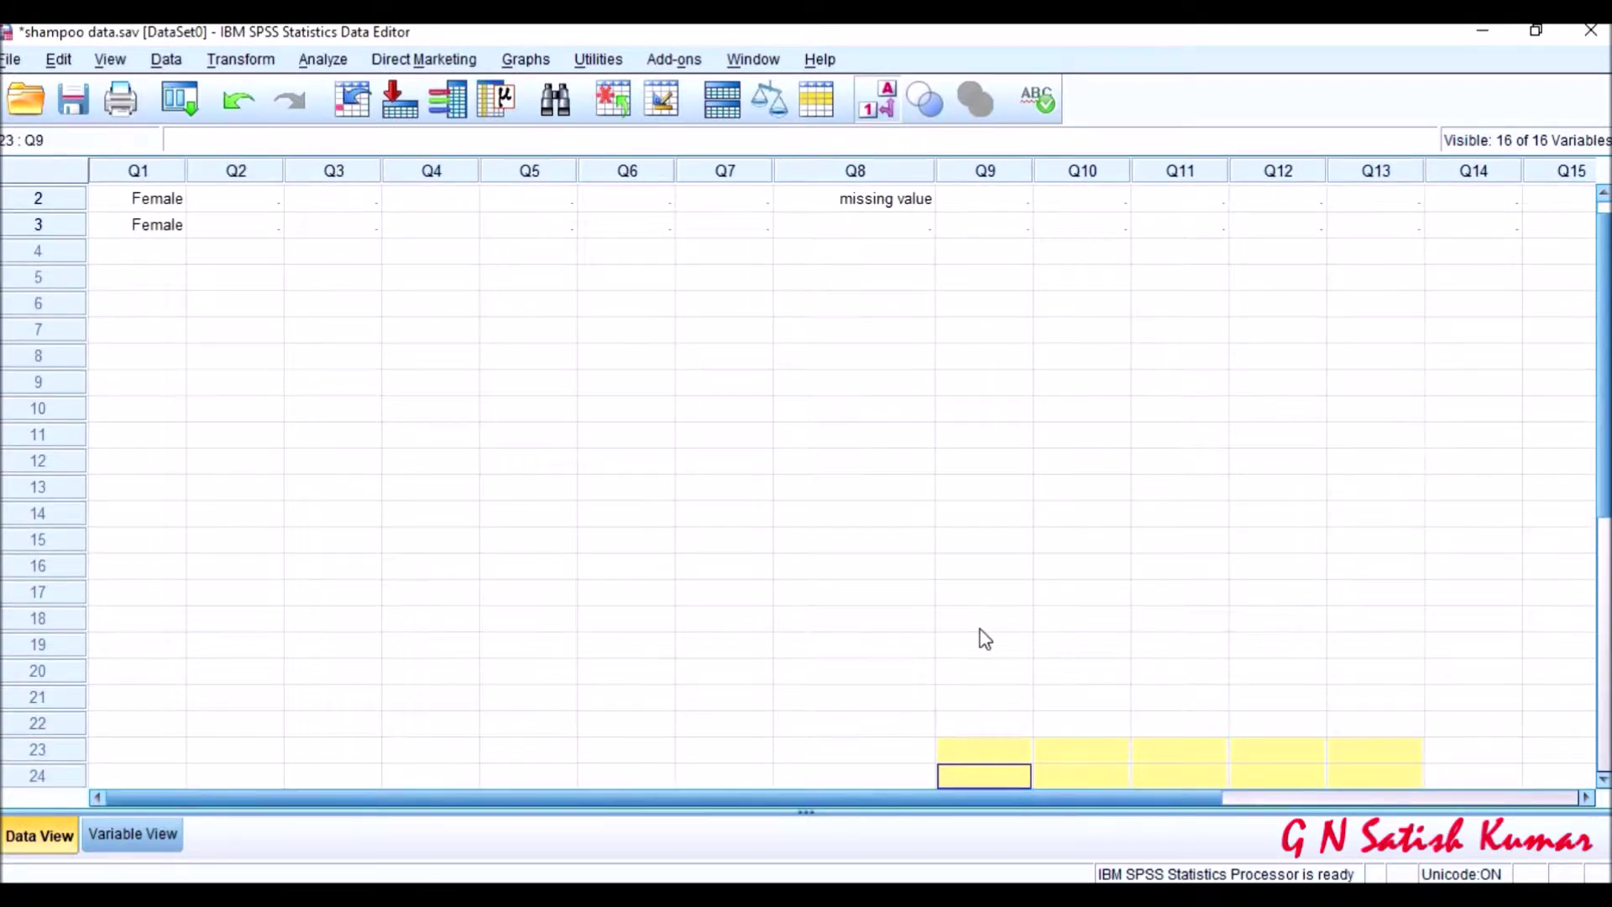
pyautogui.scroll(1, 986, 613)
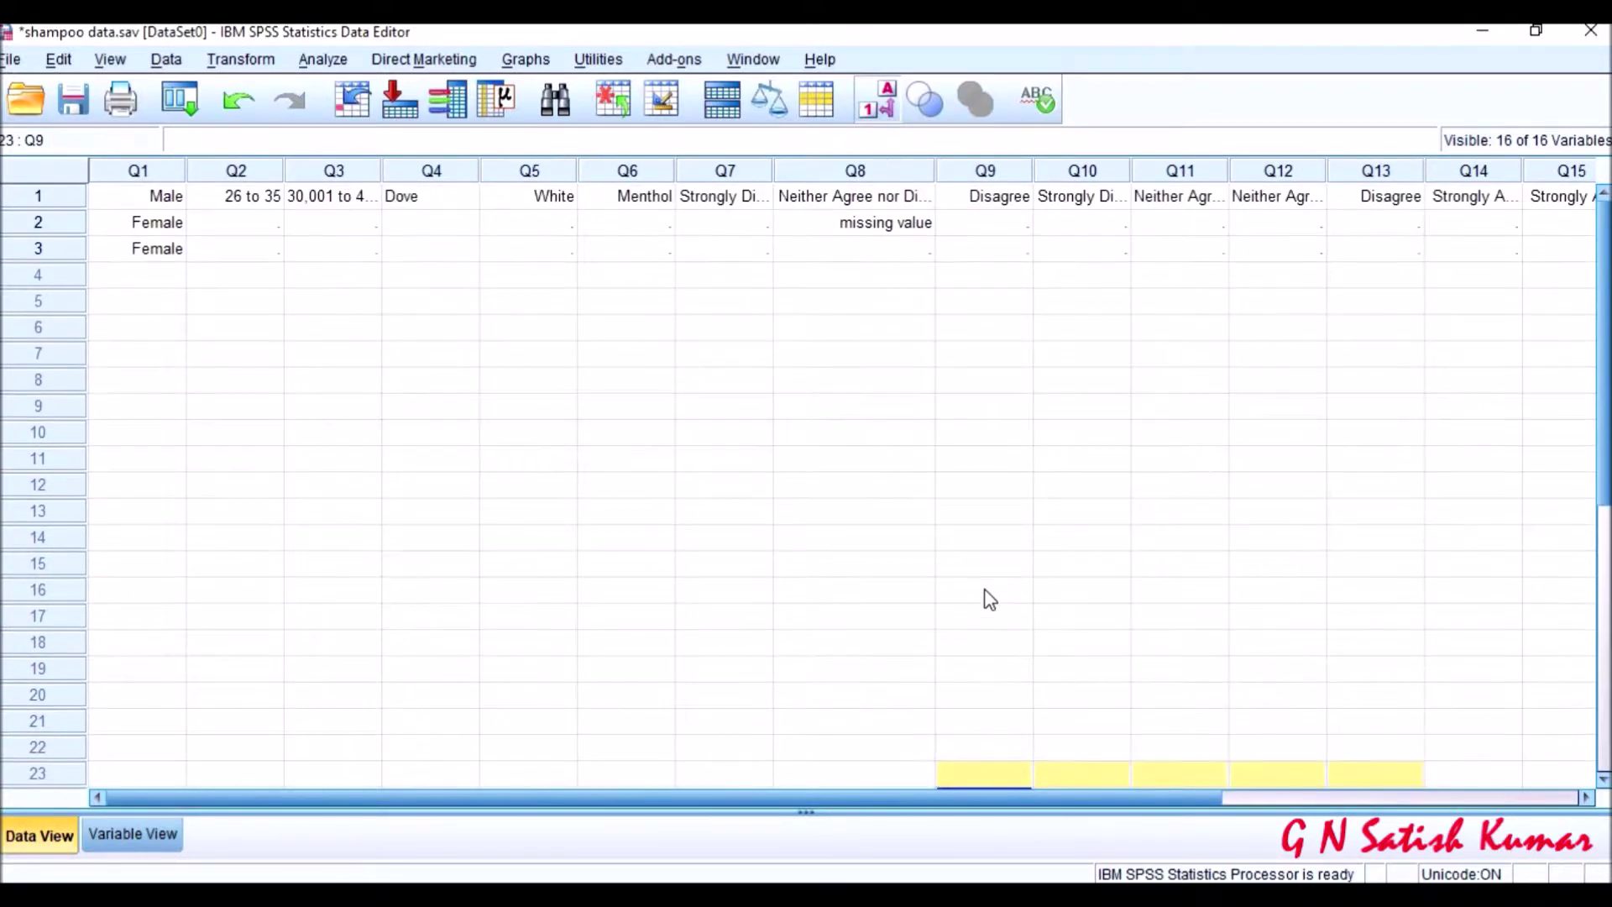
pyautogui.click(38, 195)
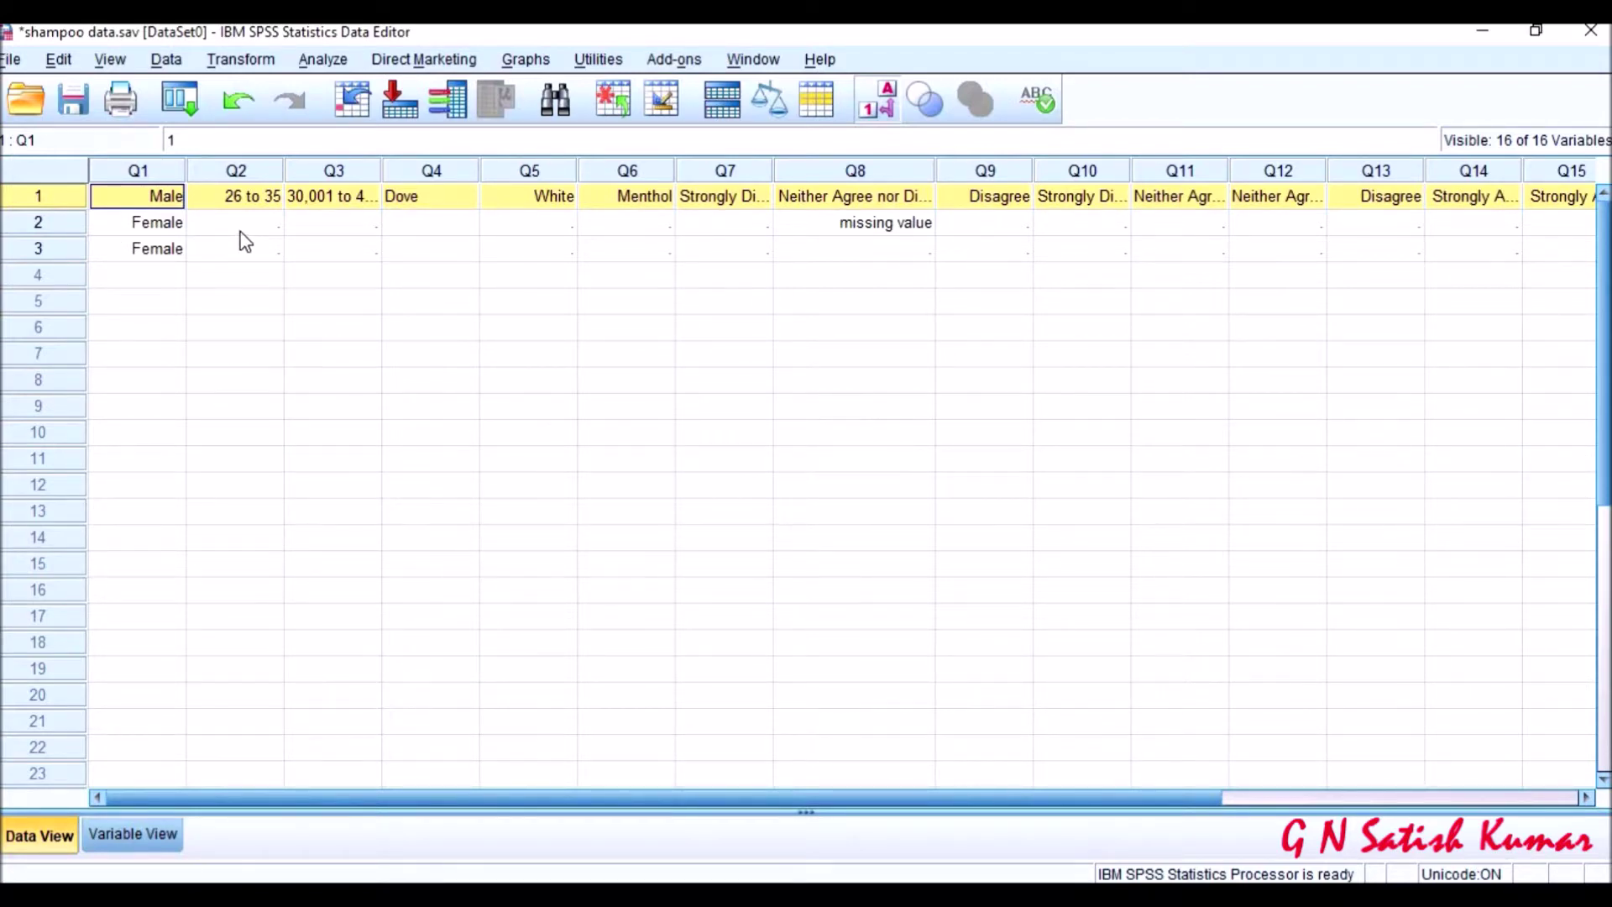
pyautogui.click(433, 173)
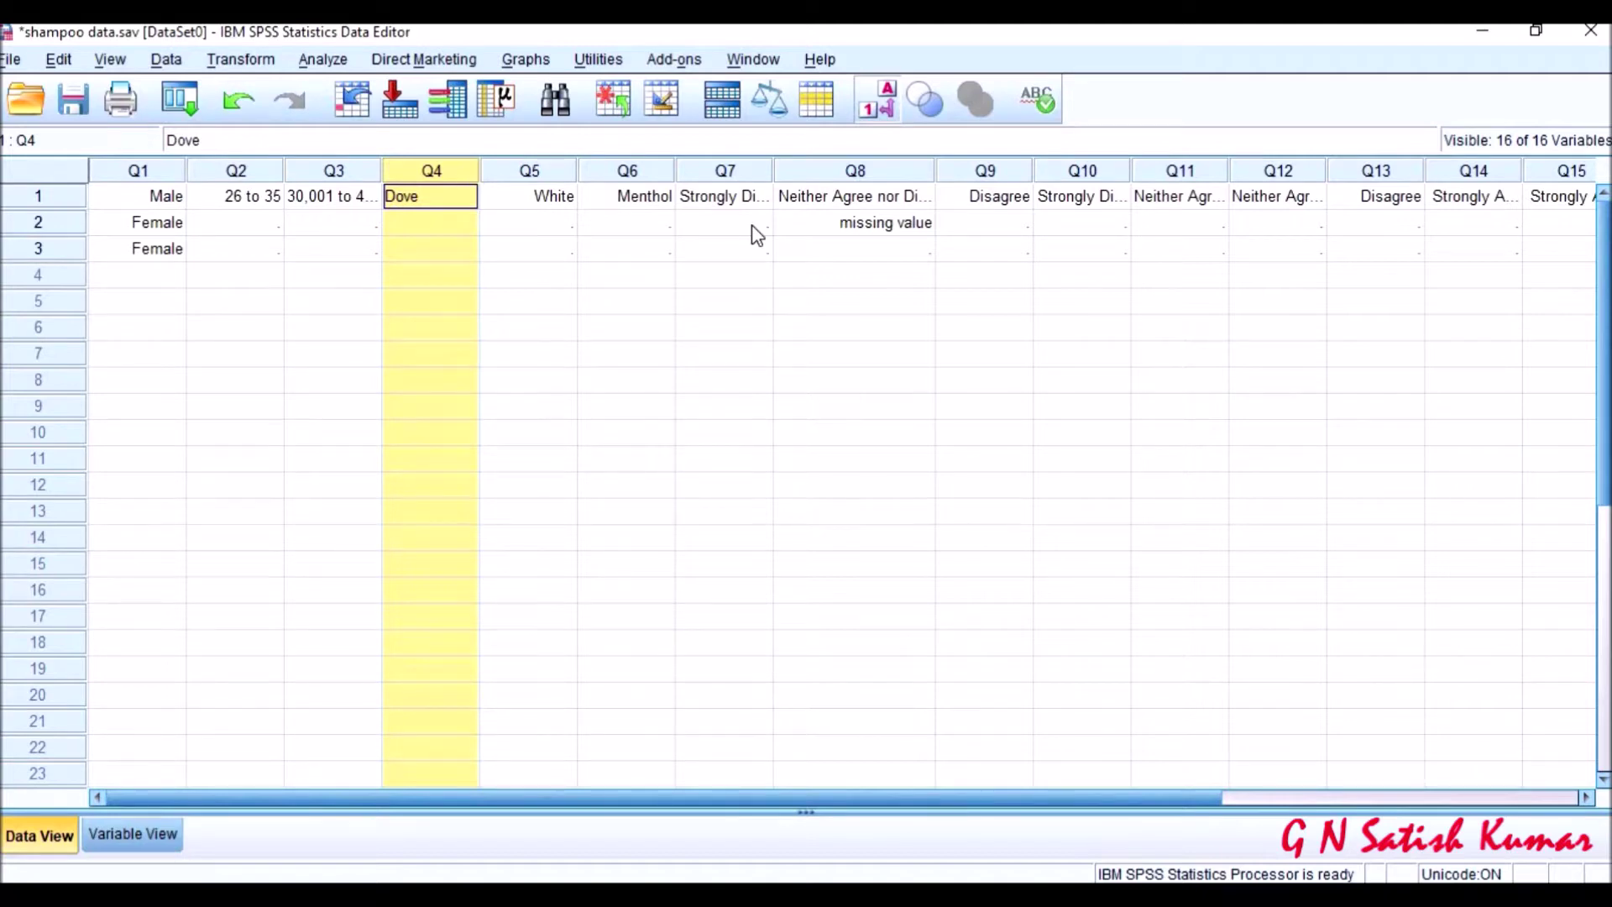
# Select the second case's missing-value cell in Q8 and save the shampoo data dataset
pyautogui.click(880, 228)
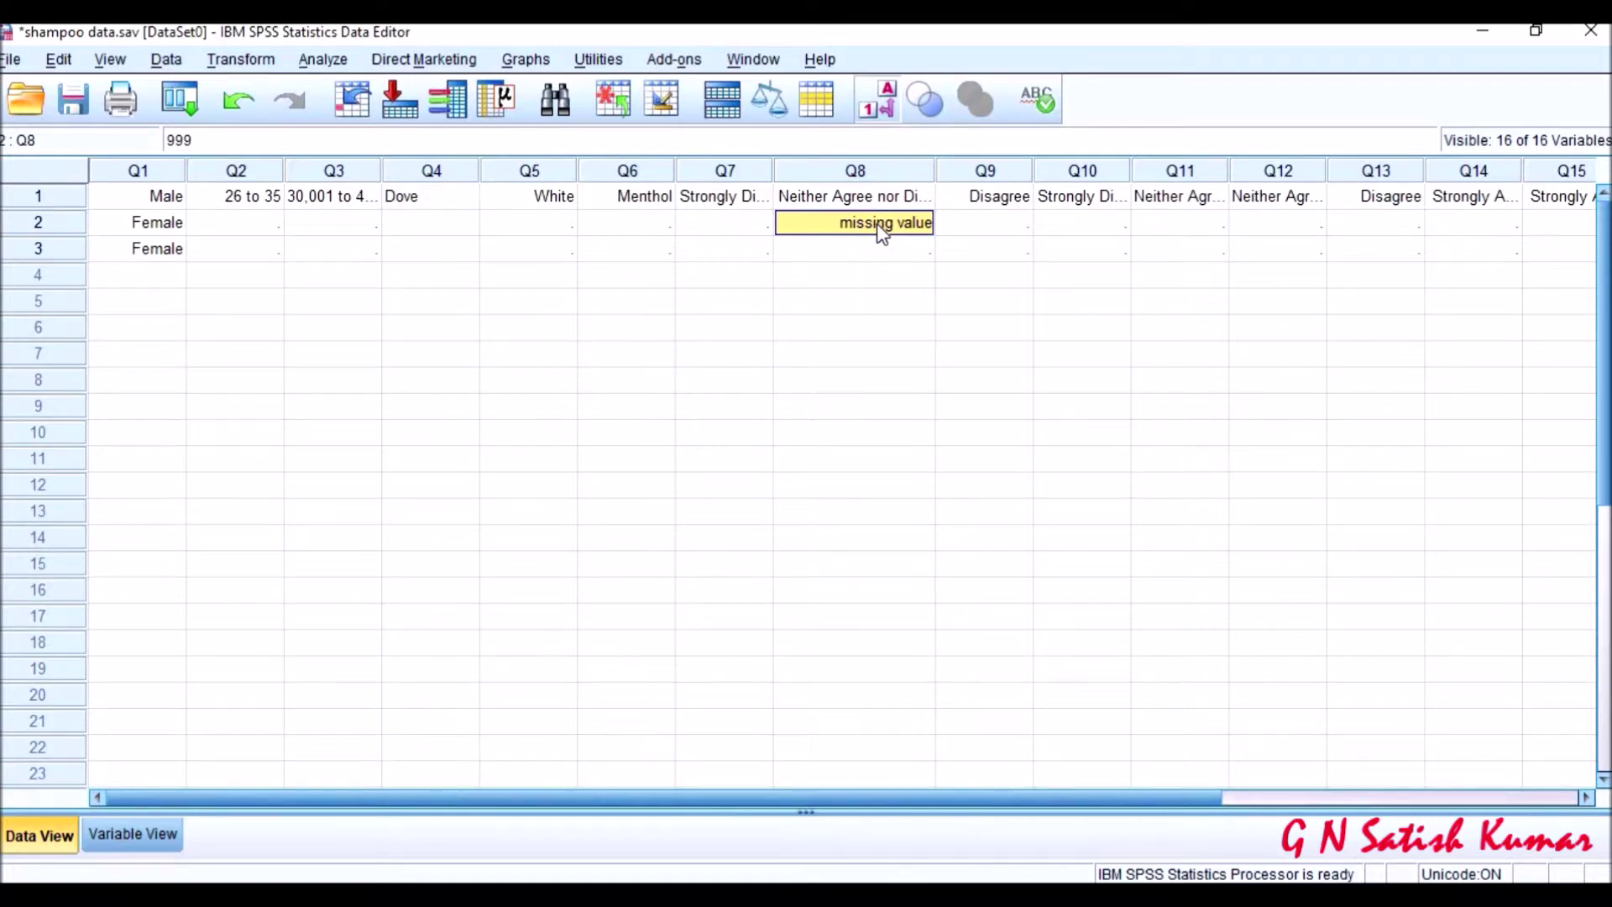
pyautogui.click(74, 103)
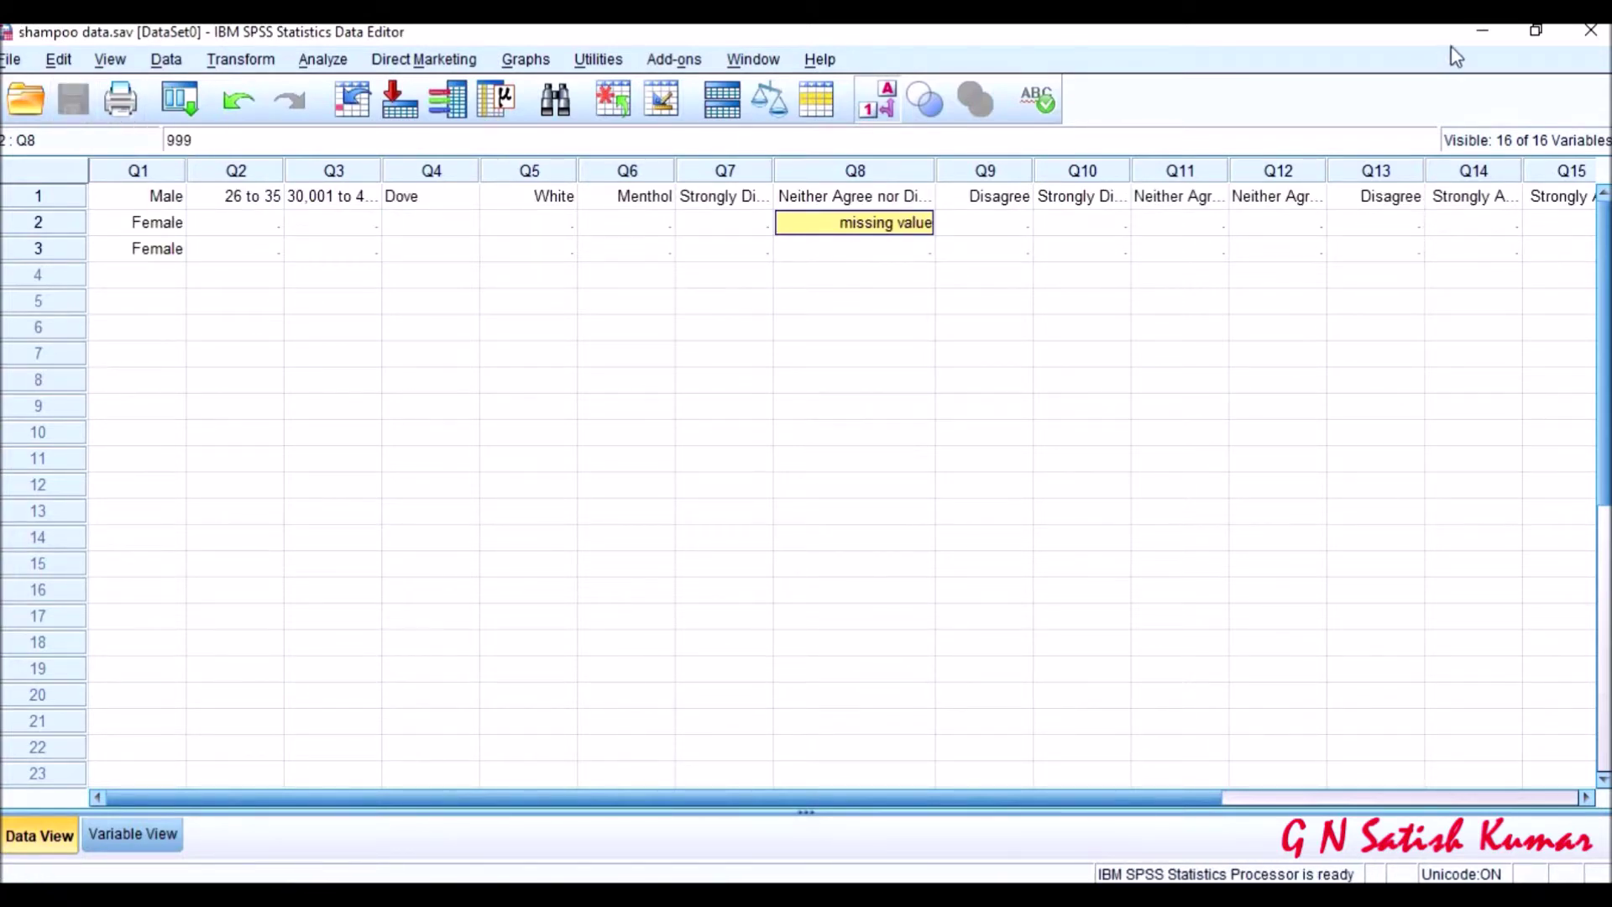
# Minimize the open windows and move the shampoo data file to an empty area near the middle of the desktop
pyautogui.click(1481, 37)
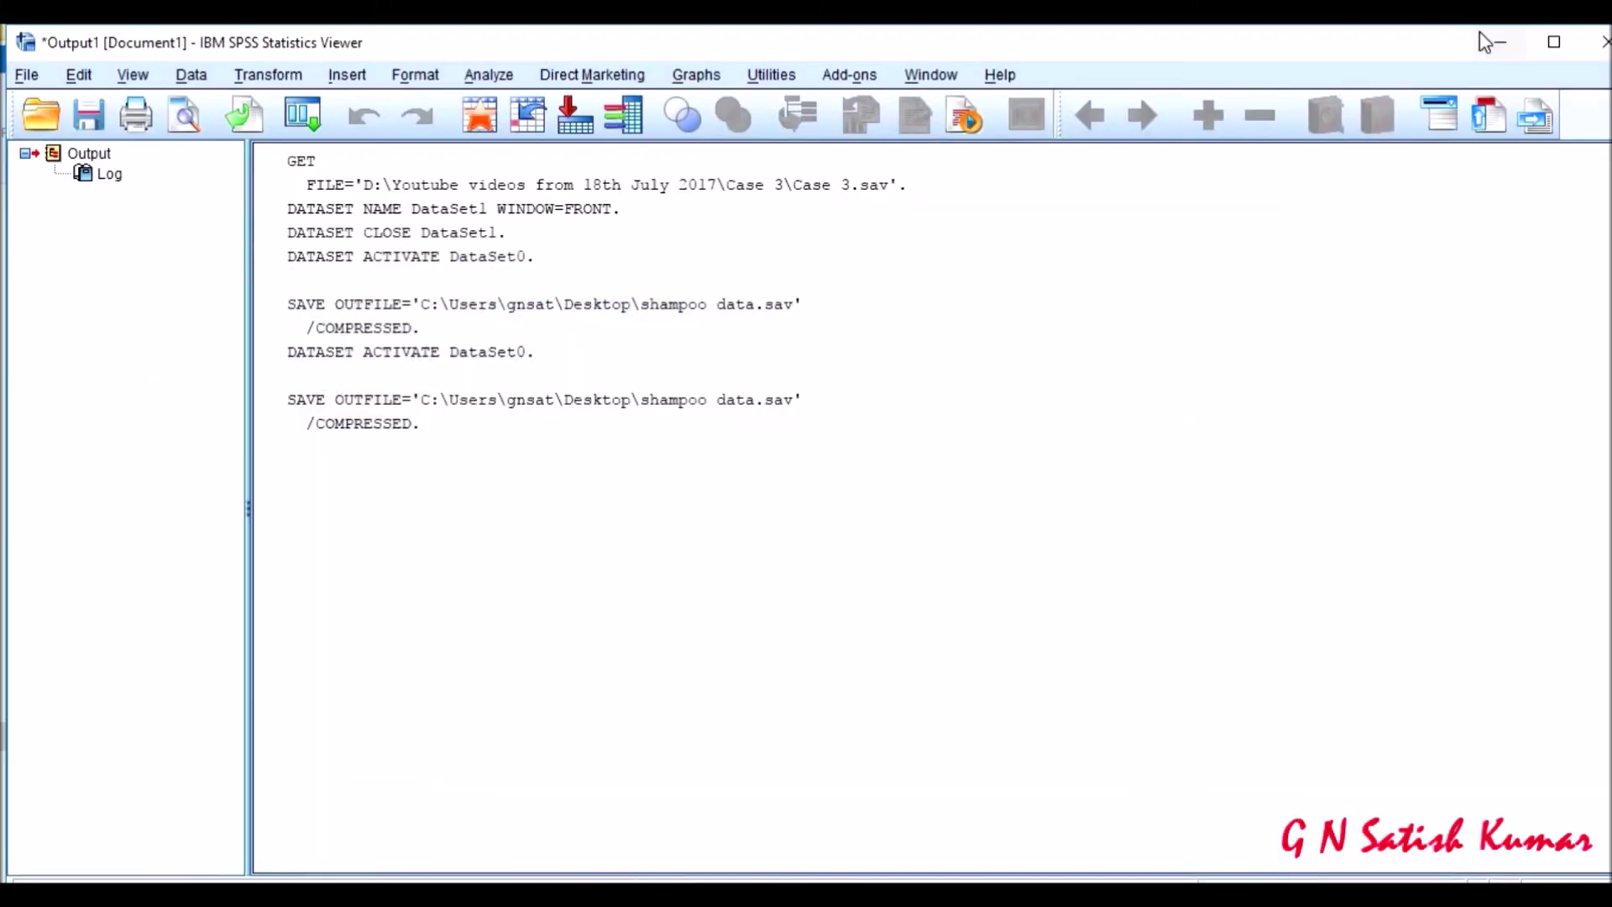
pyautogui.click(1482, 39)
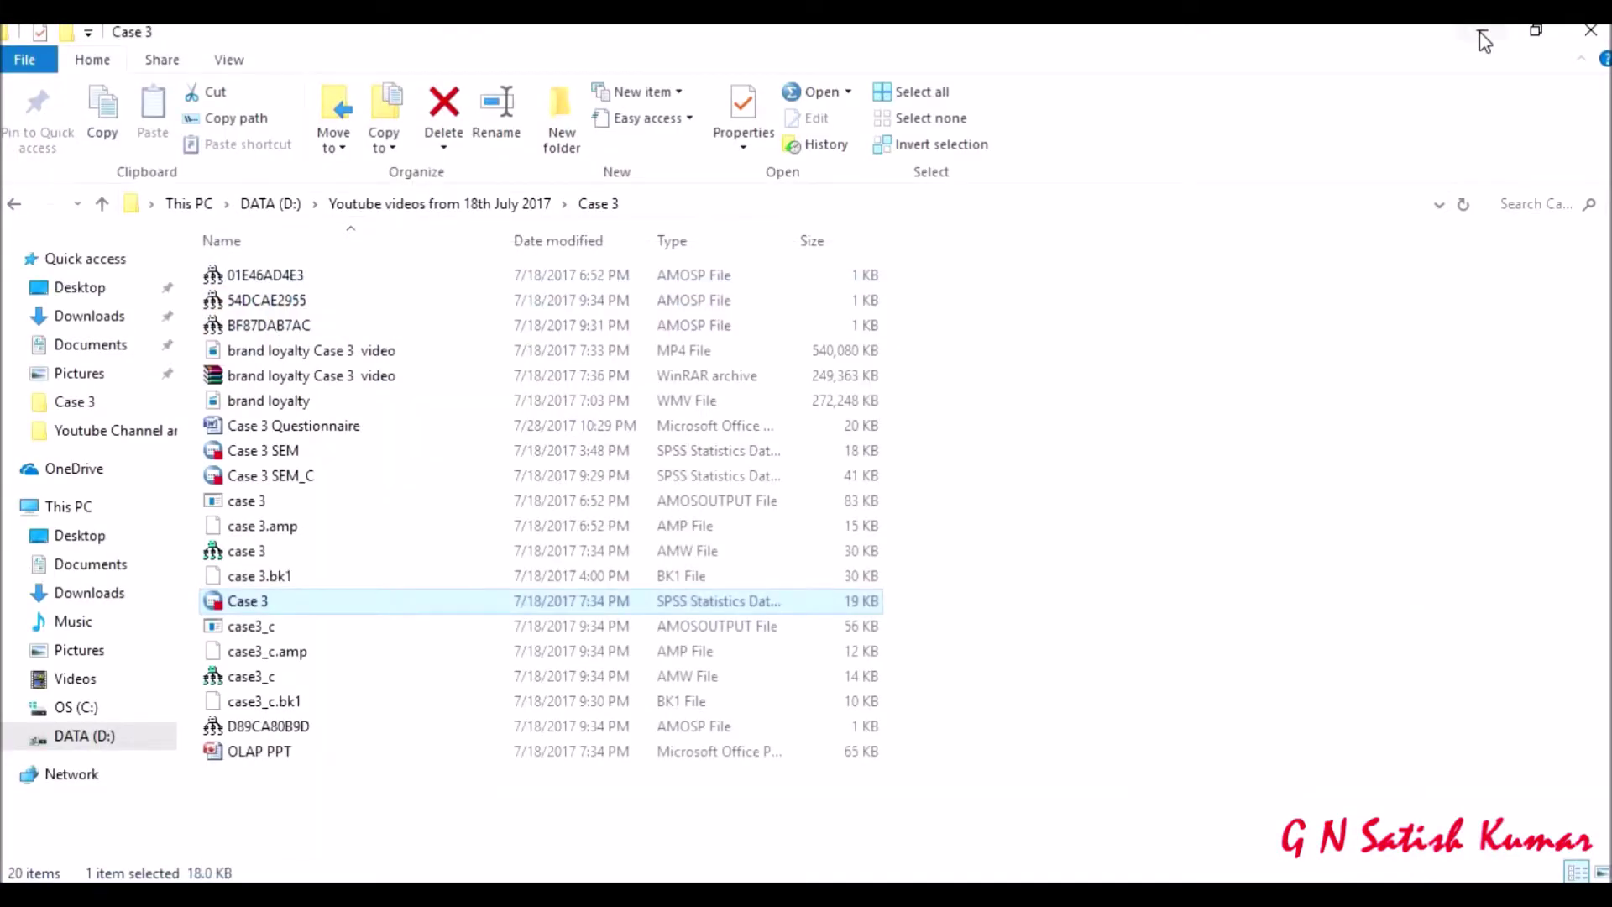
pyautogui.click(1481, 37)
pyautogui.moveTo(52, 658); pyautogui.dragTo(566, 359)
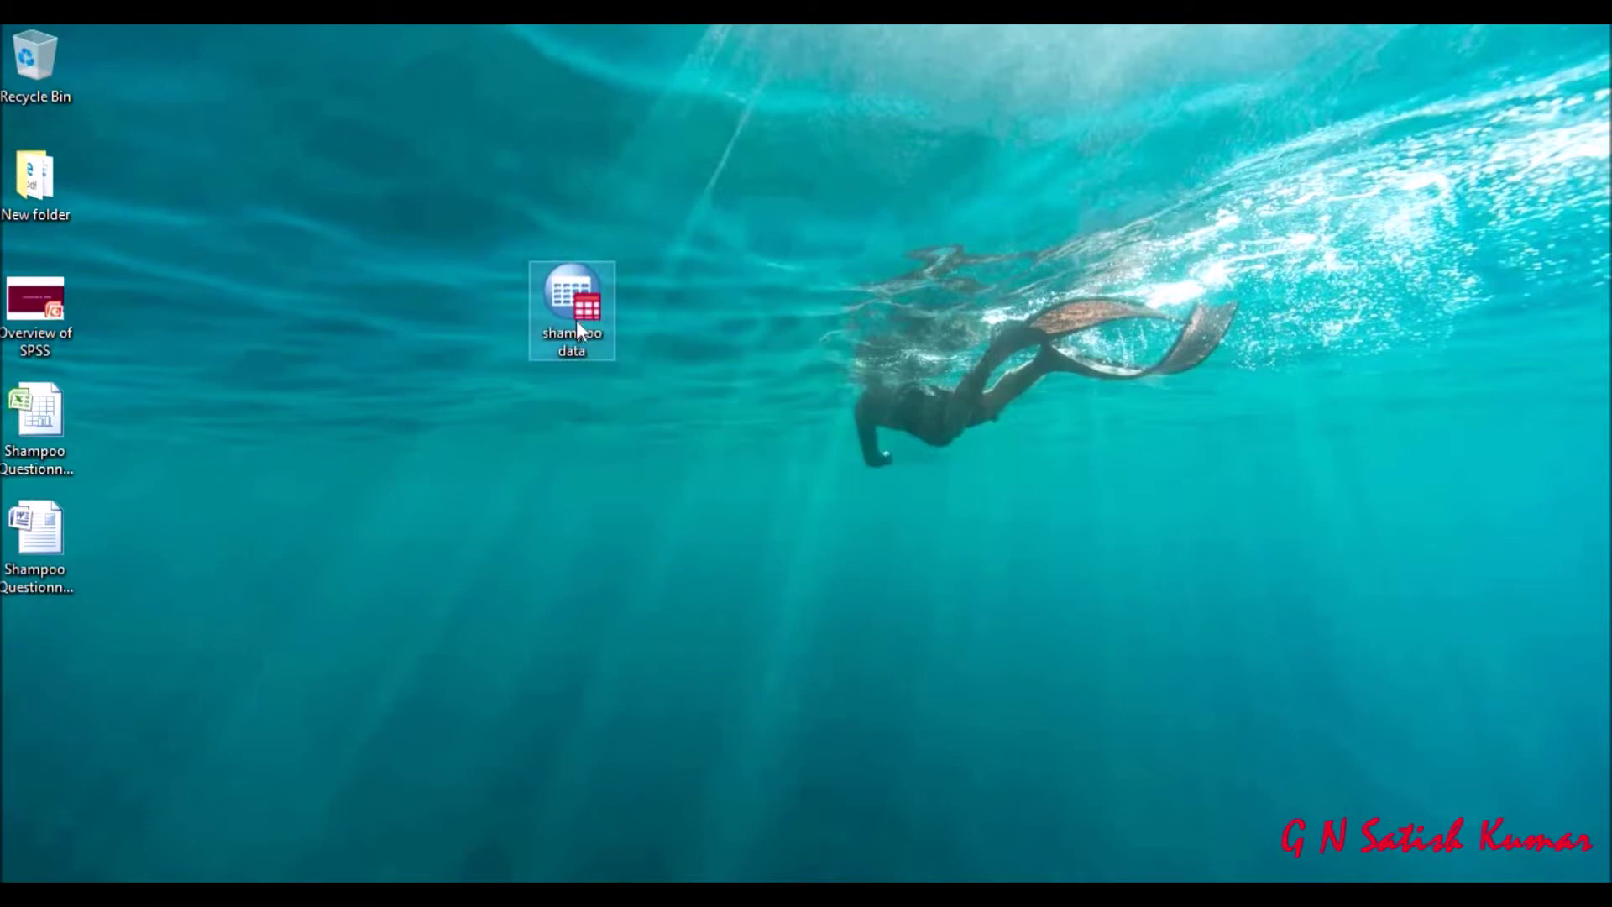
pyautogui.click(663, 356)
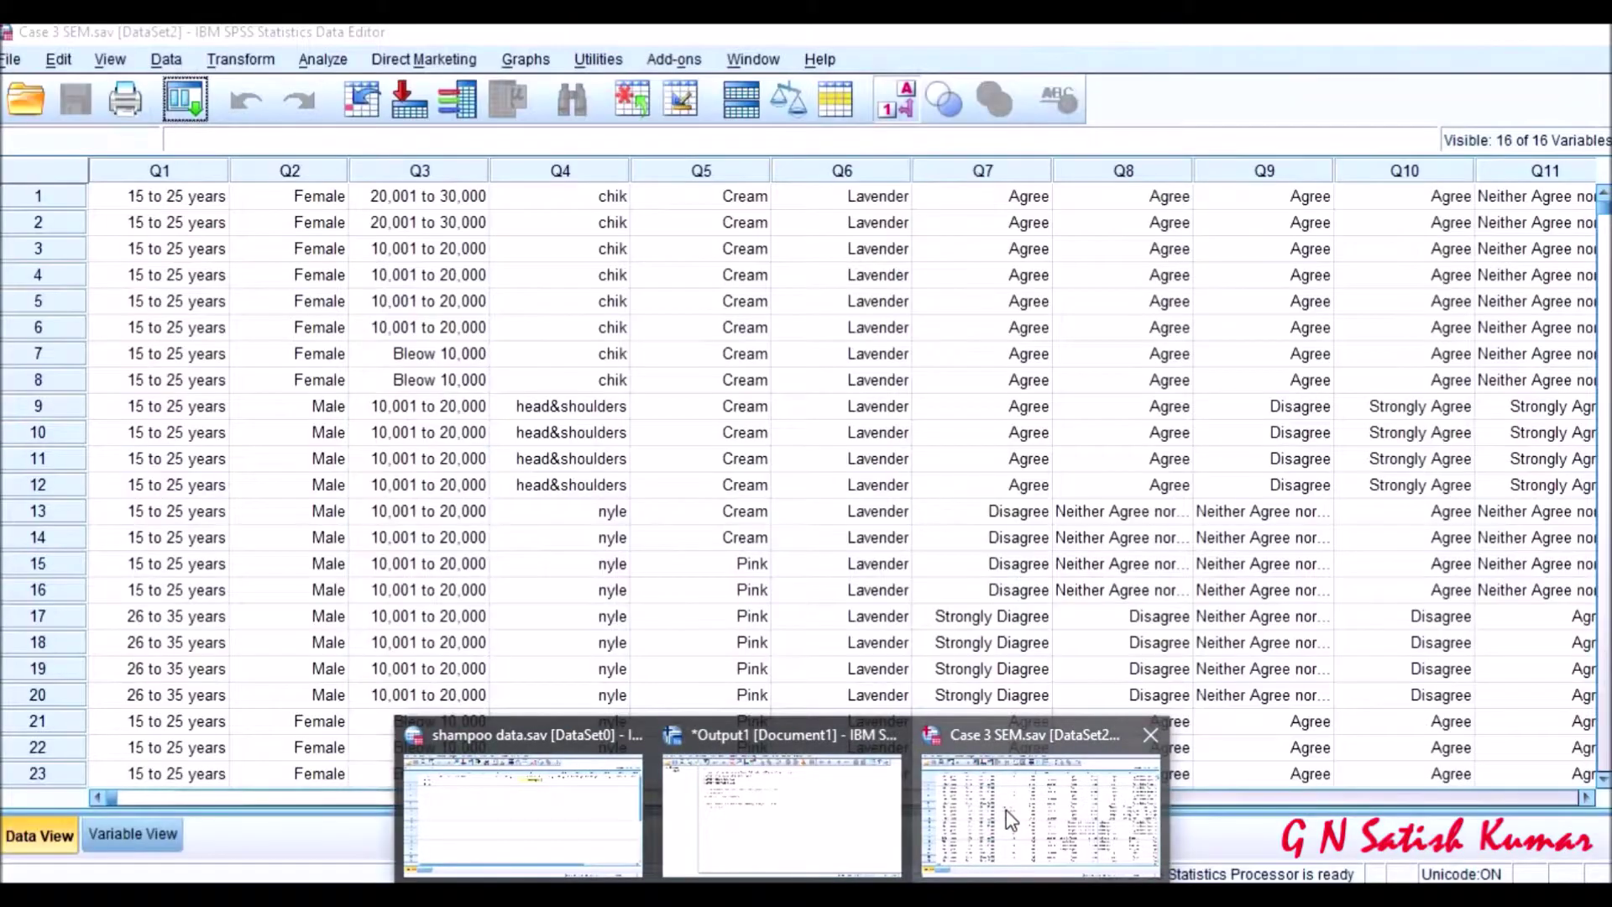
# Switch to the Case 3 SEM dataset and look through the labelled survey responses
pyautogui.click(1043, 801)
pyautogui.scroll(-14, 919, 436)
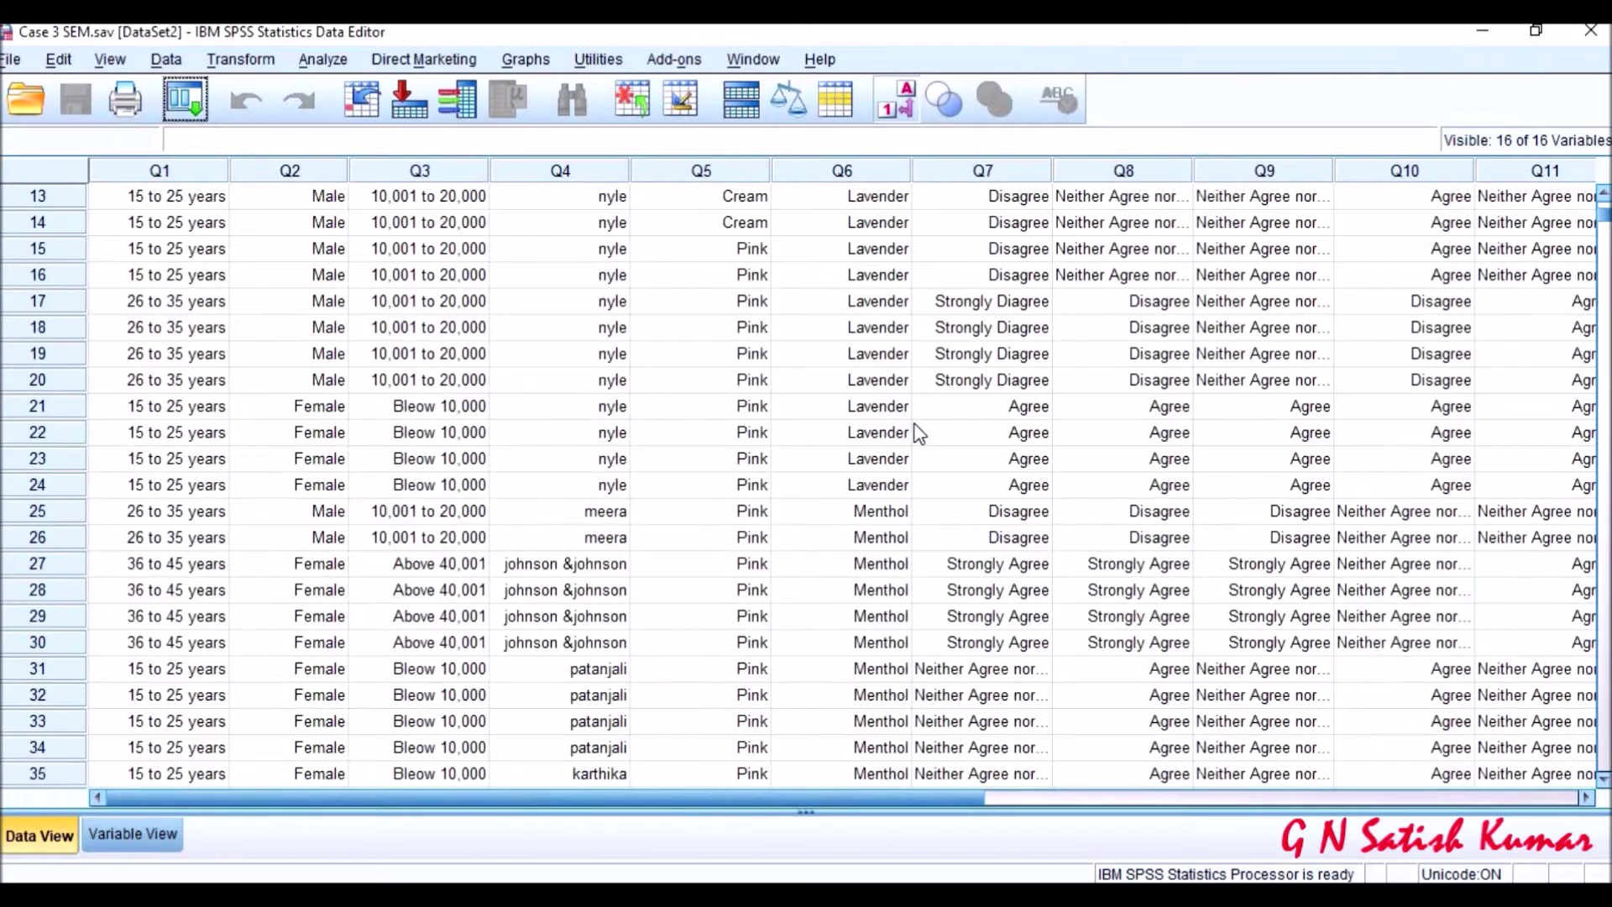
pyautogui.scroll(-4, 919, 436)
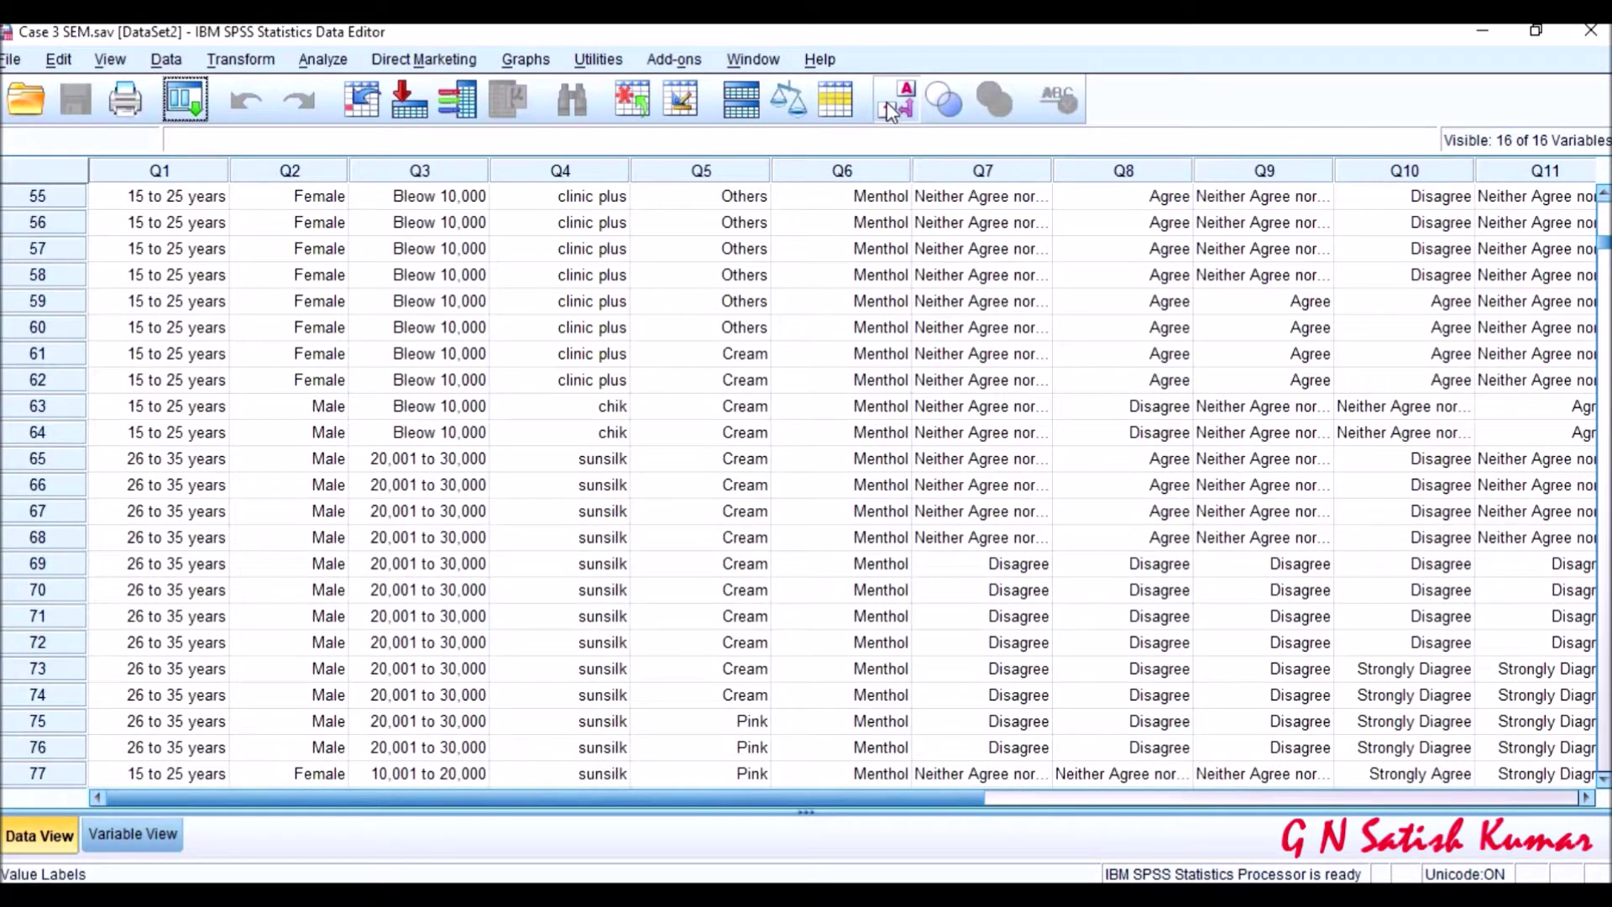
pyautogui.scroll(-2, 842, 361)
pyautogui.scroll(3, 842, 361)
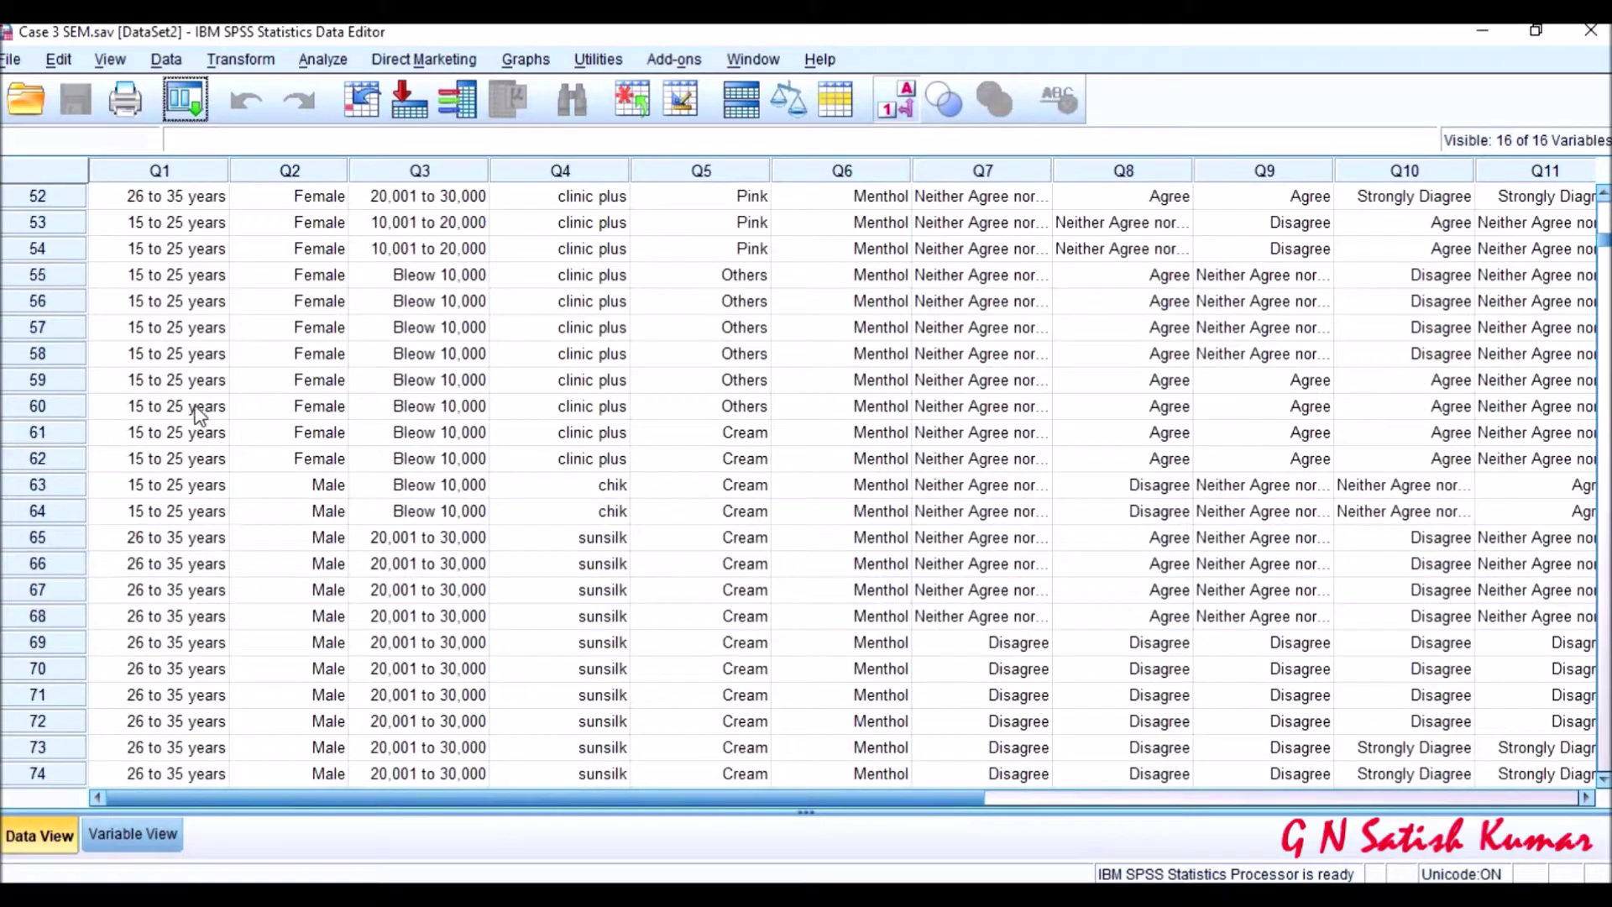
# Display the Case 3 SEM answers as numeric codes instead of value labels and look through the cases
pyautogui.click(904, 104)
pyautogui.scroll(6, 706, 517)
pyautogui.scroll(11, 705, 513)
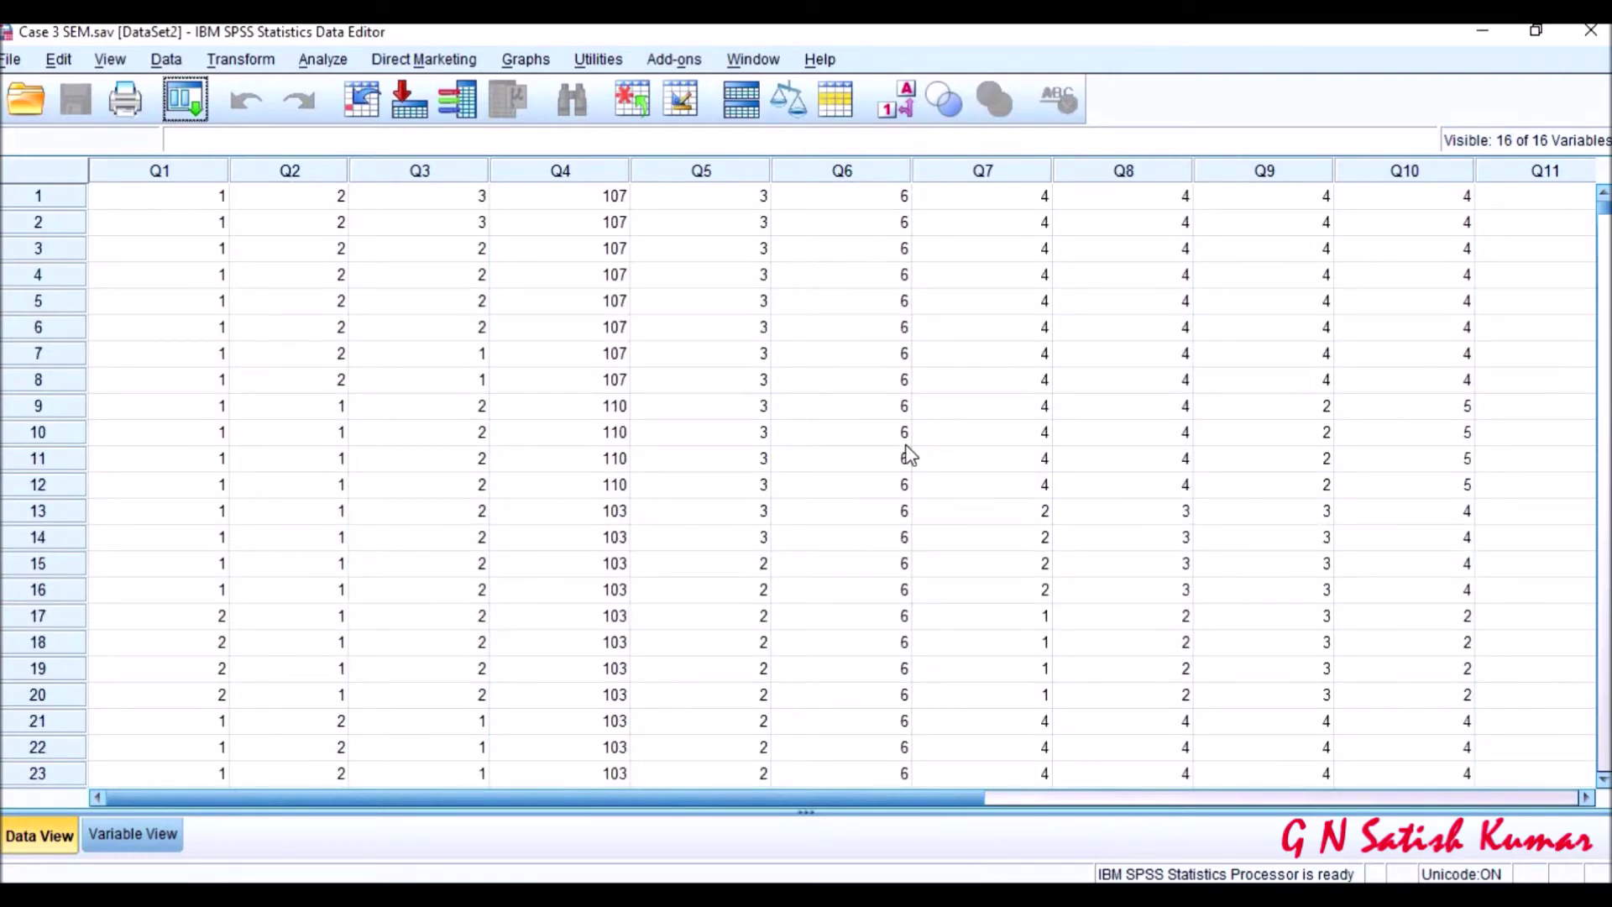
pyautogui.scroll(-12, 392, 445)
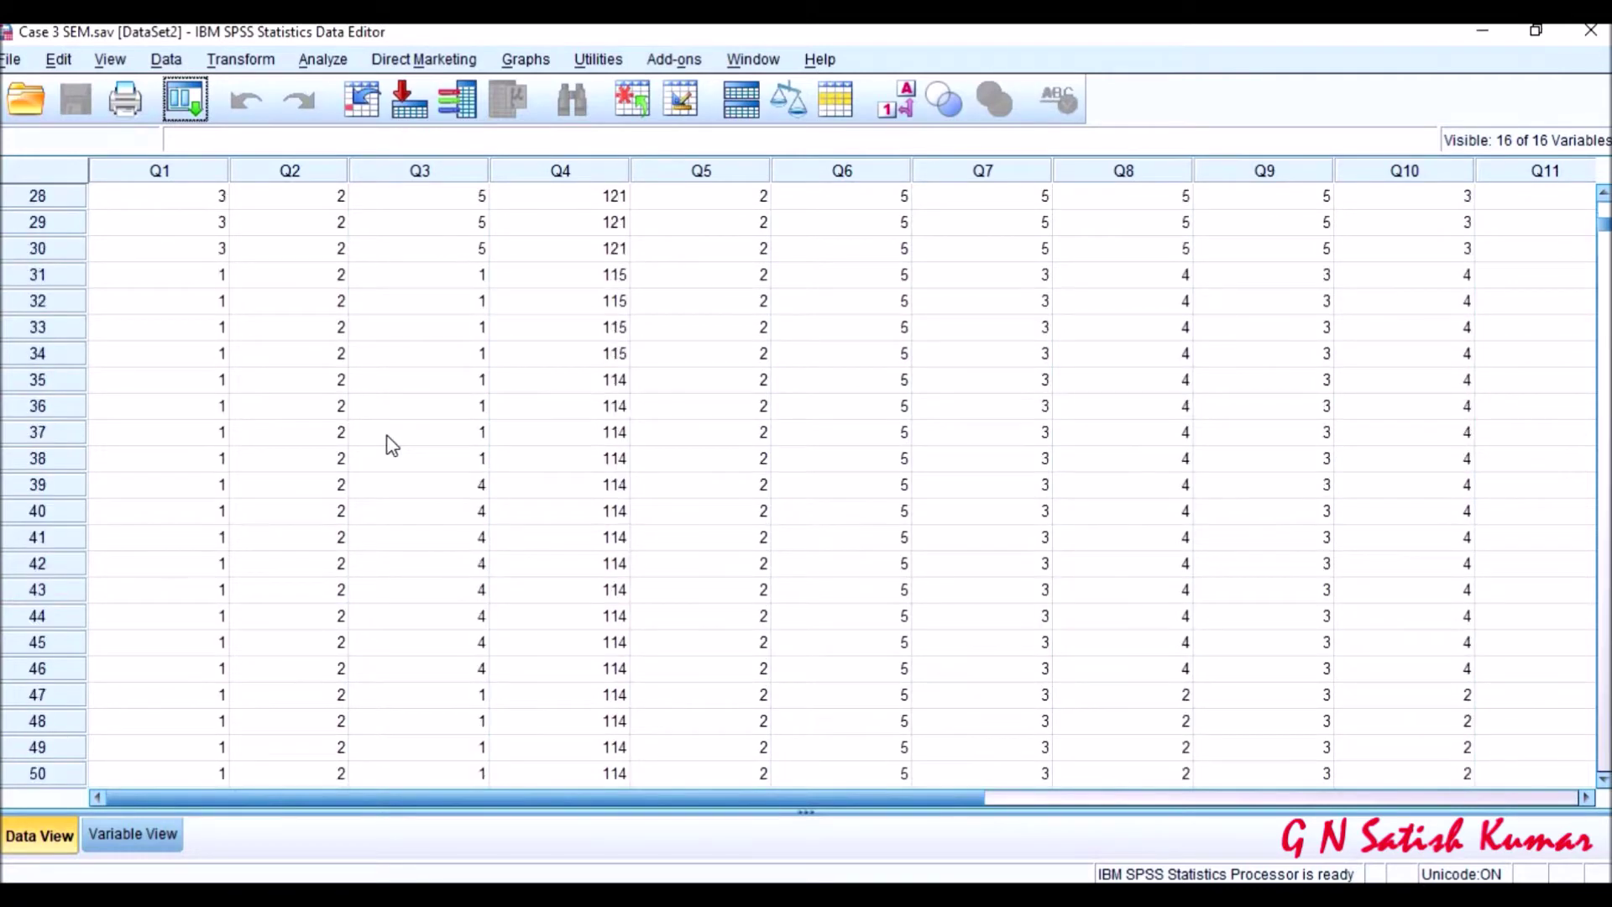
pyautogui.scroll(6, 532, 350)
# Turn the value labels back on in Case 3 SEM and review the data from the first case
pyautogui.click(886, 109)
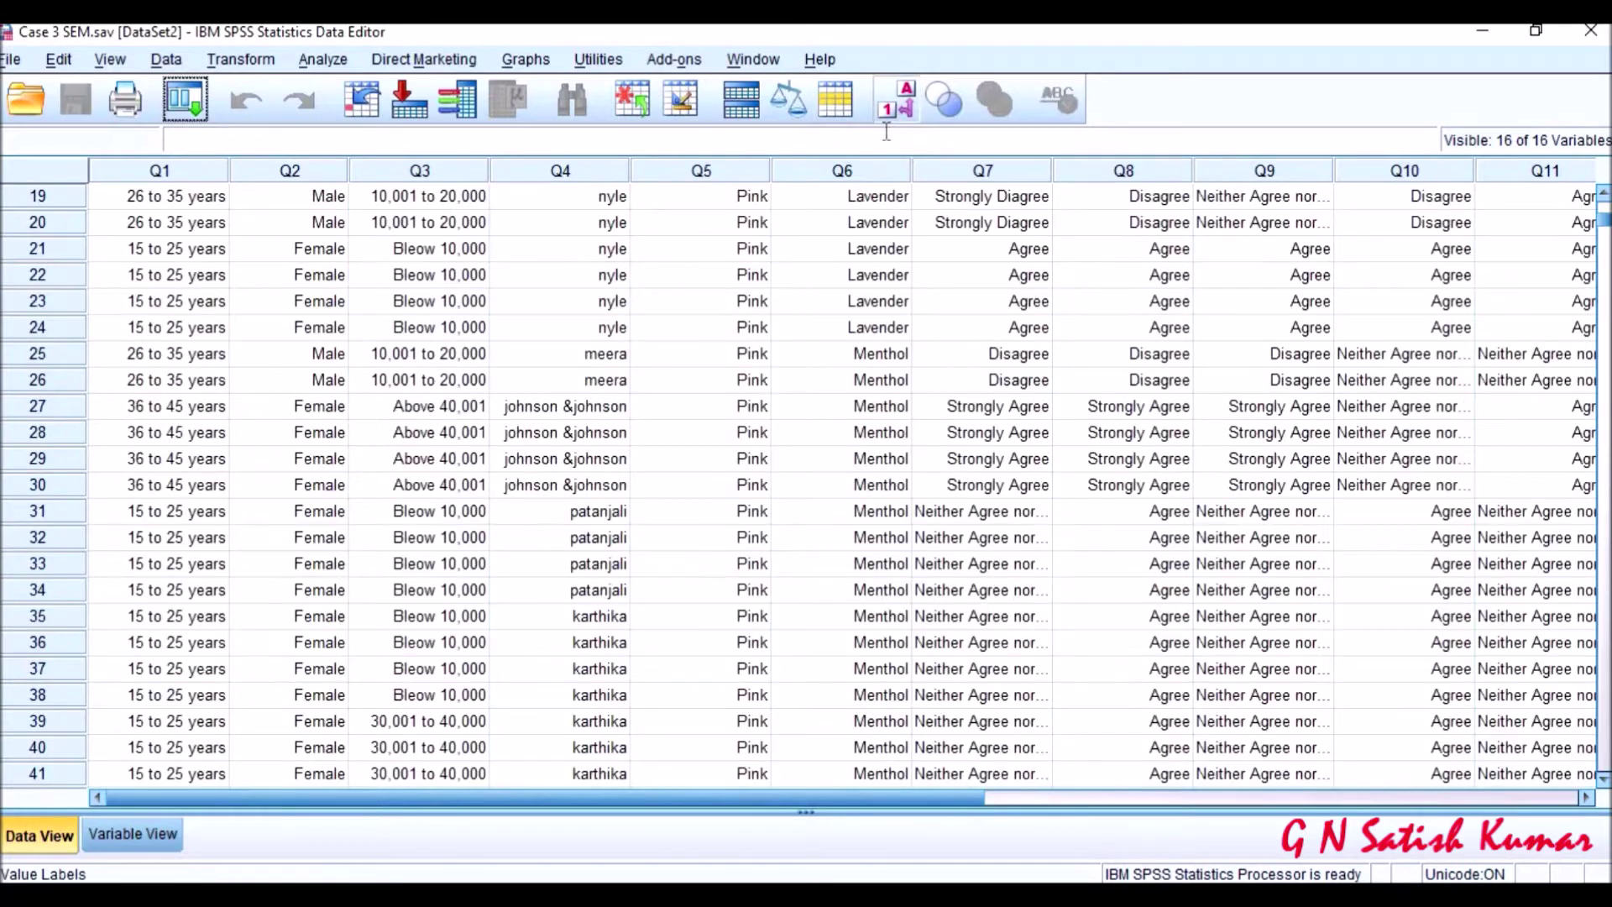
pyautogui.scroll(1, 759, 405)
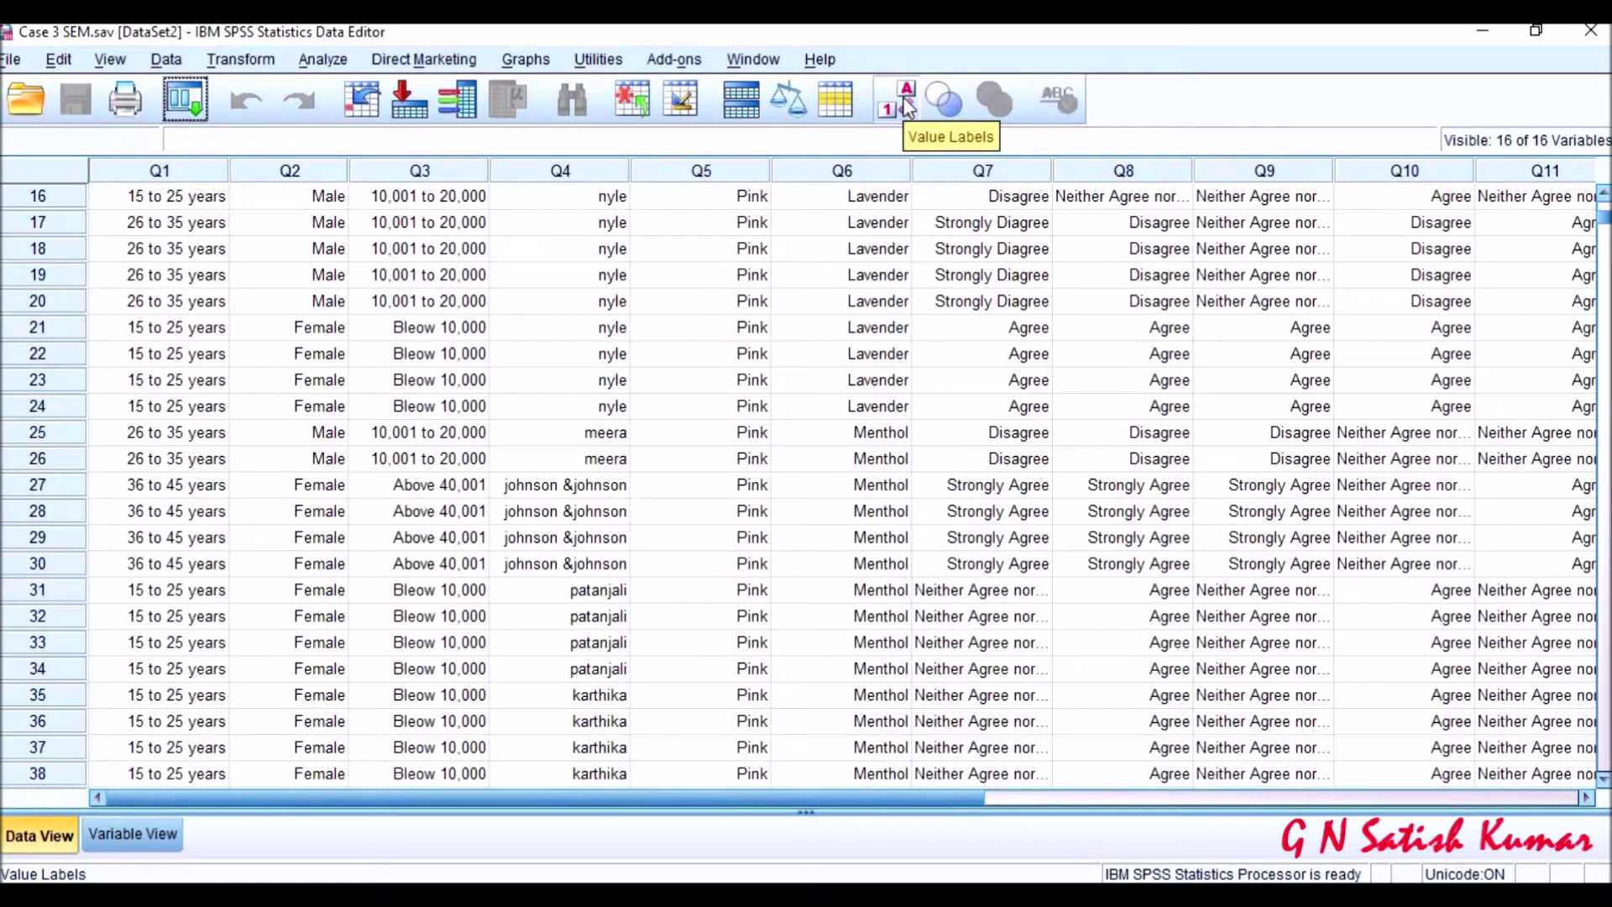
pyautogui.scroll(5, 834, 309)
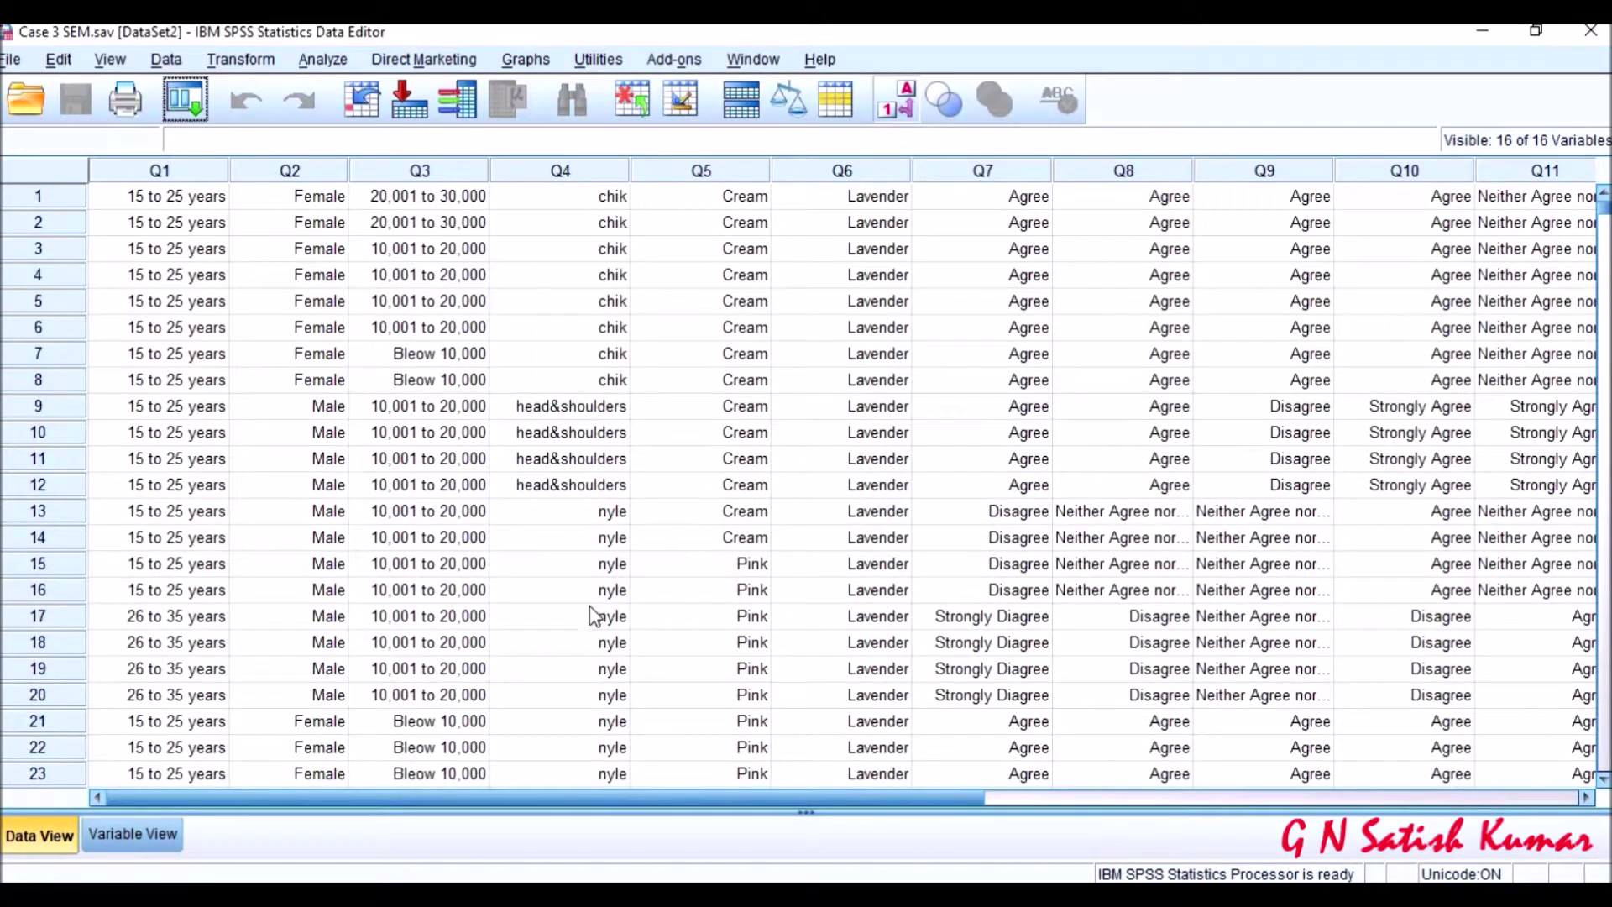
pyautogui.moveTo(606, 796); pyautogui.dragTo(524, 769)
pyautogui.click(128, 836)
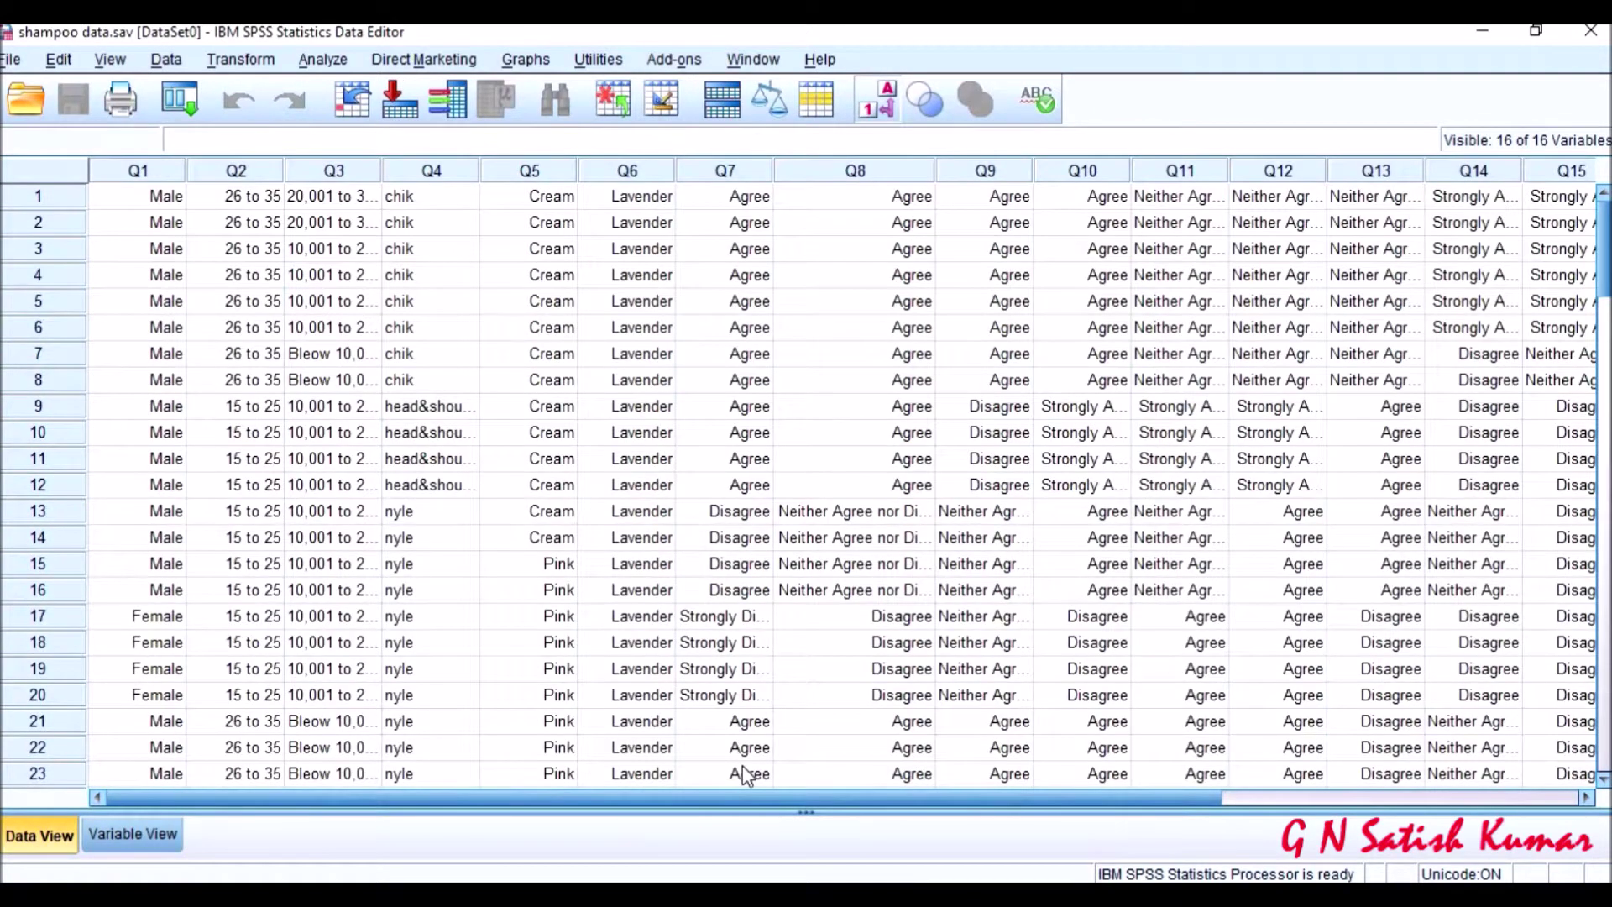
# Check the variable definitions in shampoo data and examine the brand names in the Q4 column across the cases
pyautogui.click(133, 834)
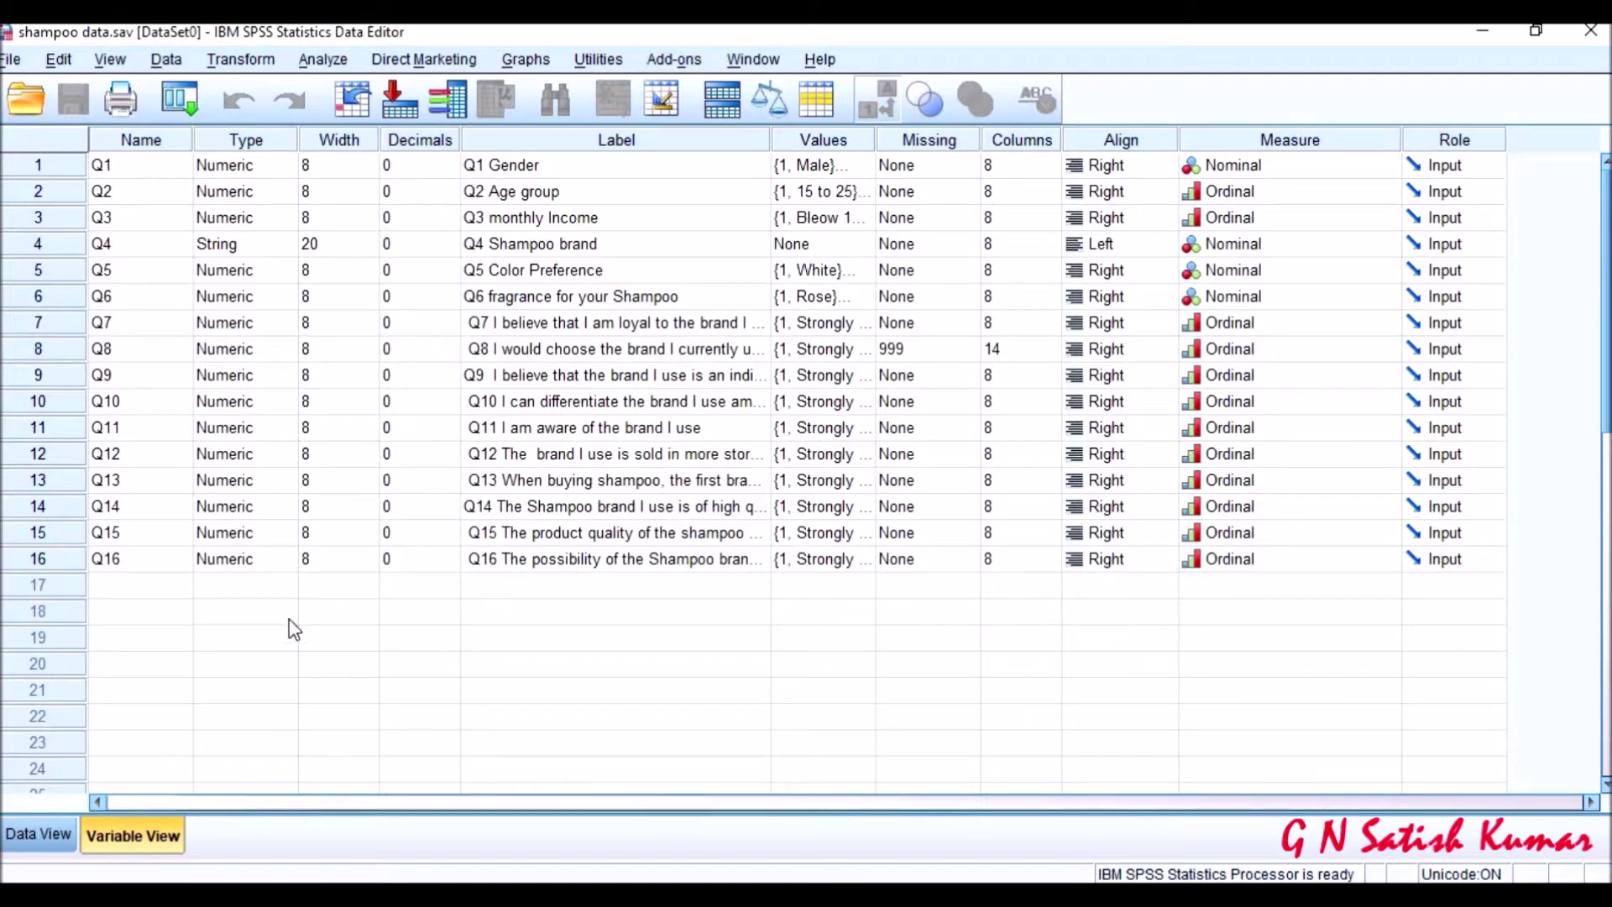
pyautogui.click(46, 834)
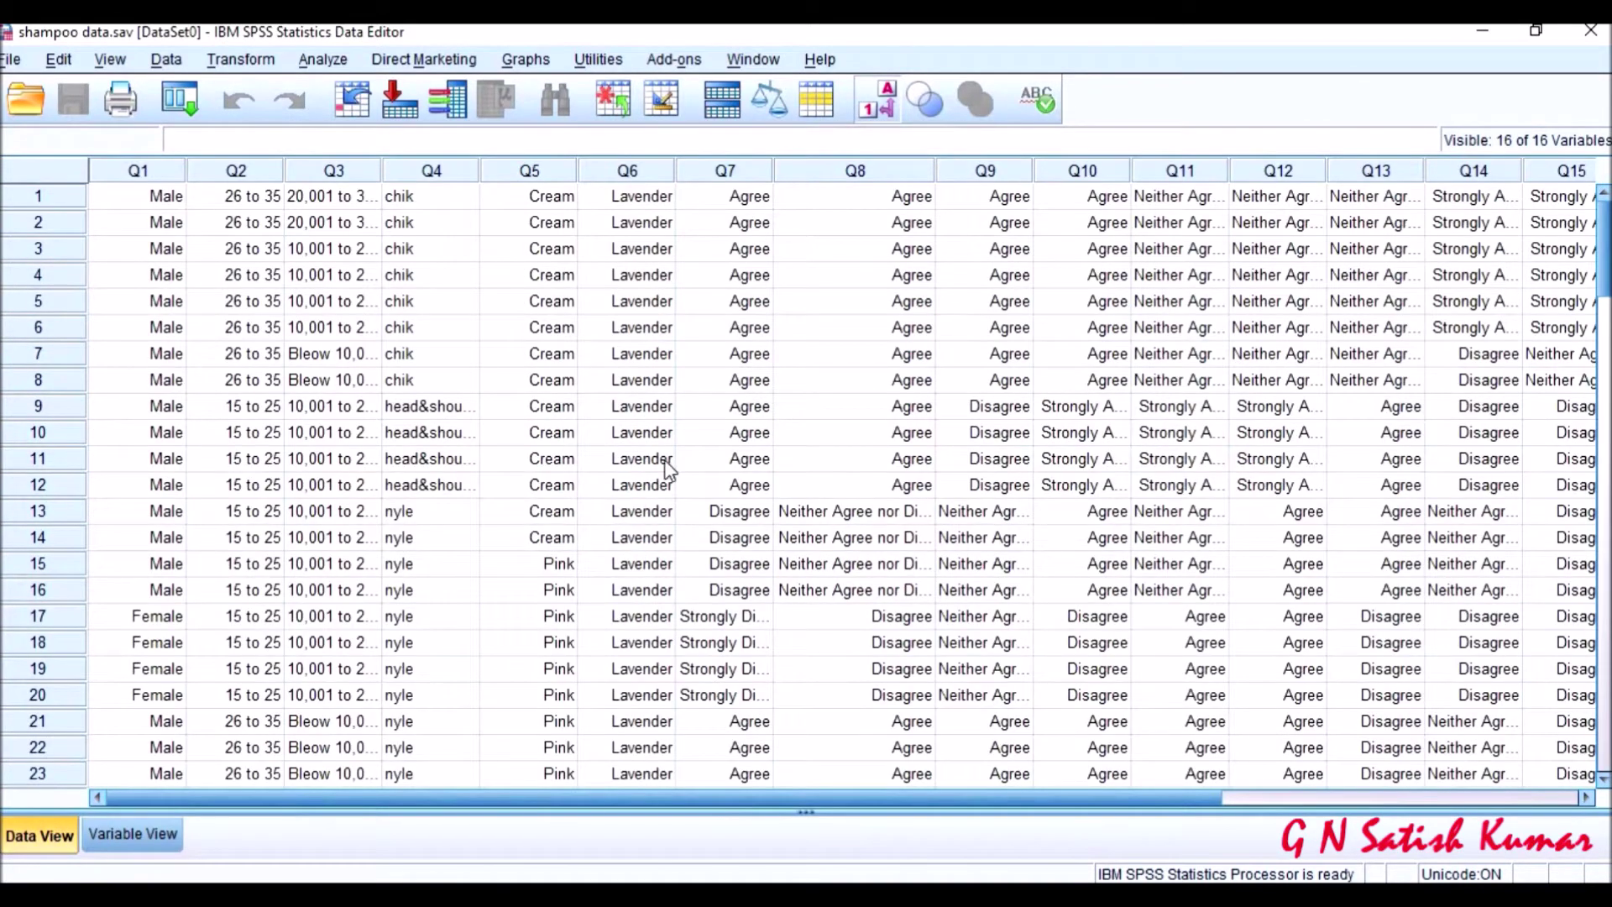
pyautogui.click(431, 171)
pyautogui.scroll(-20, 793, 508)
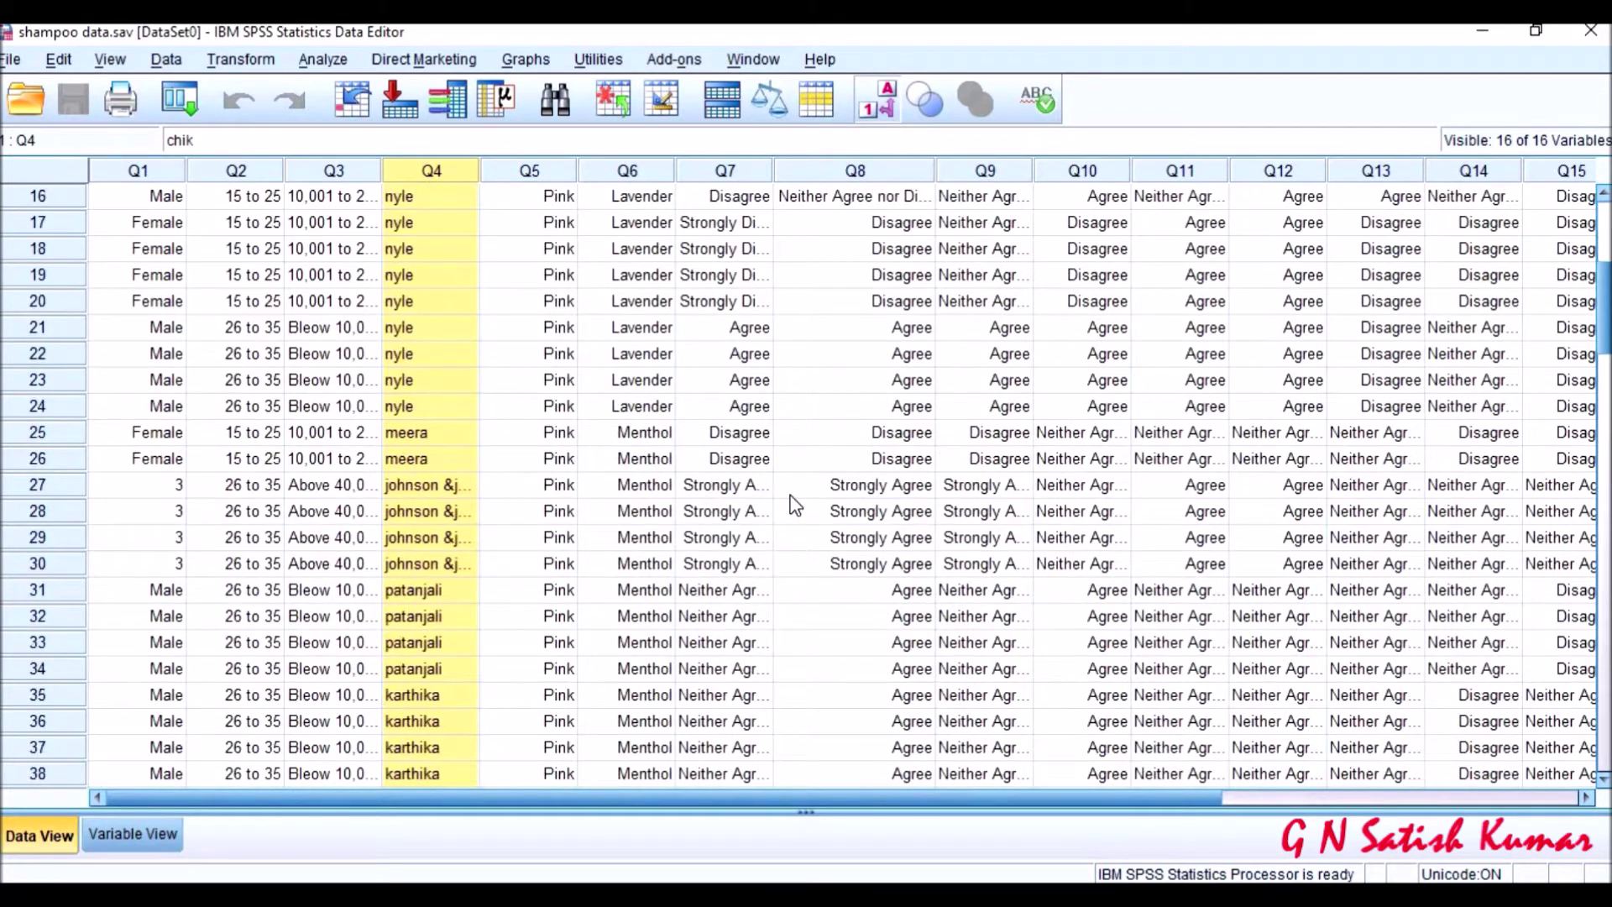
pyautogui.scroll(1, 793, 525)
pyautogui.scroll(-6, 793, 524)
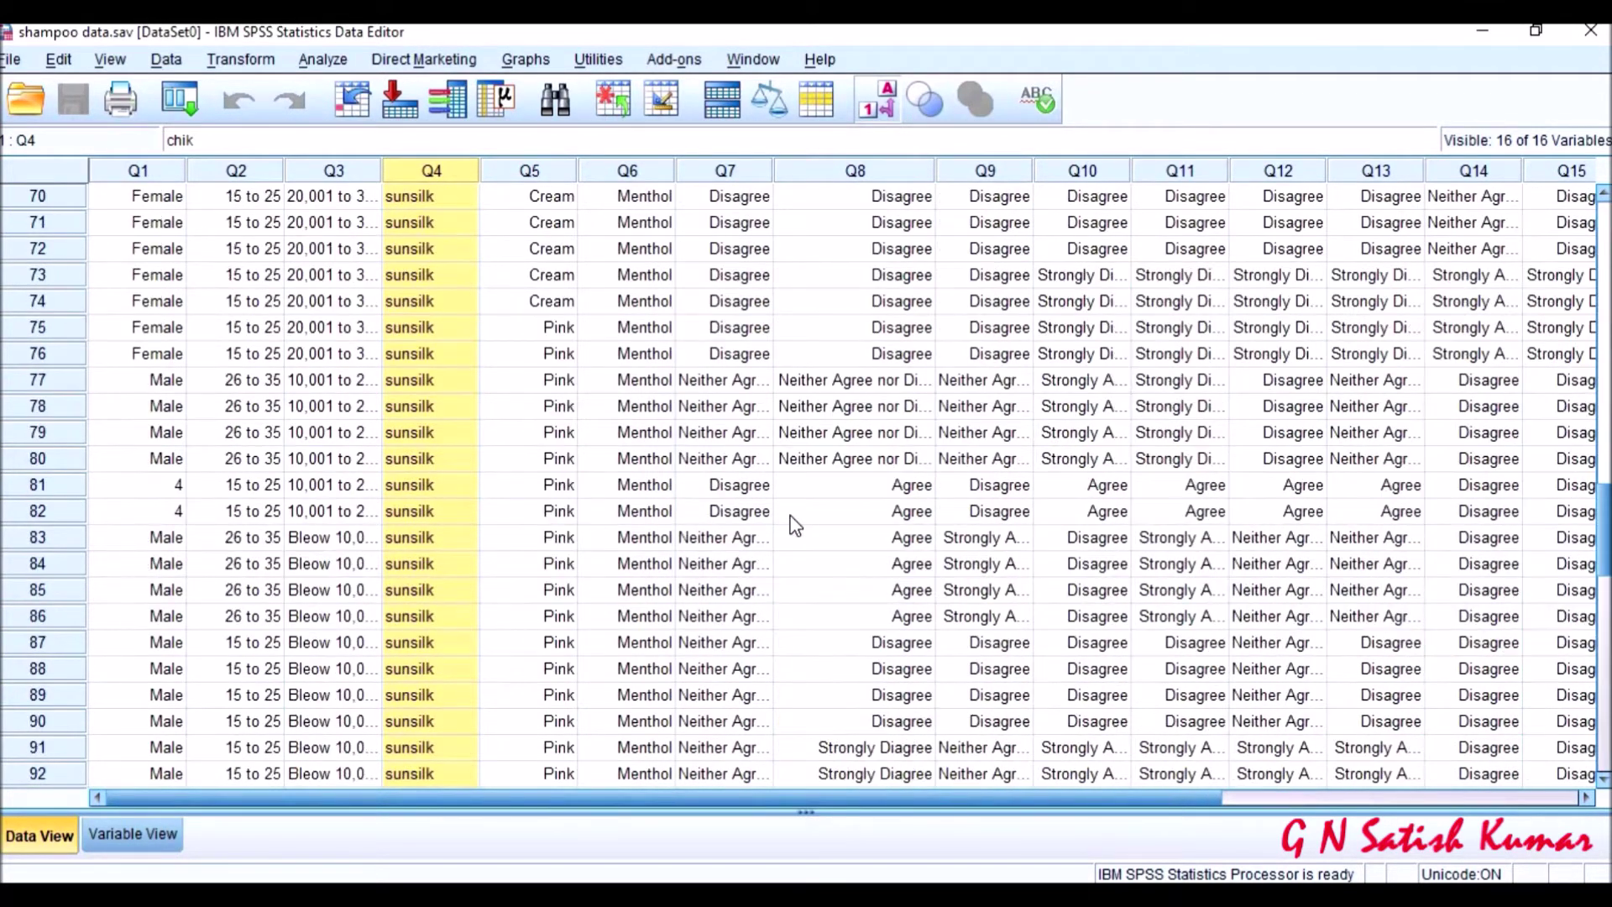
pyautogui.scroll(18, 793, 524)
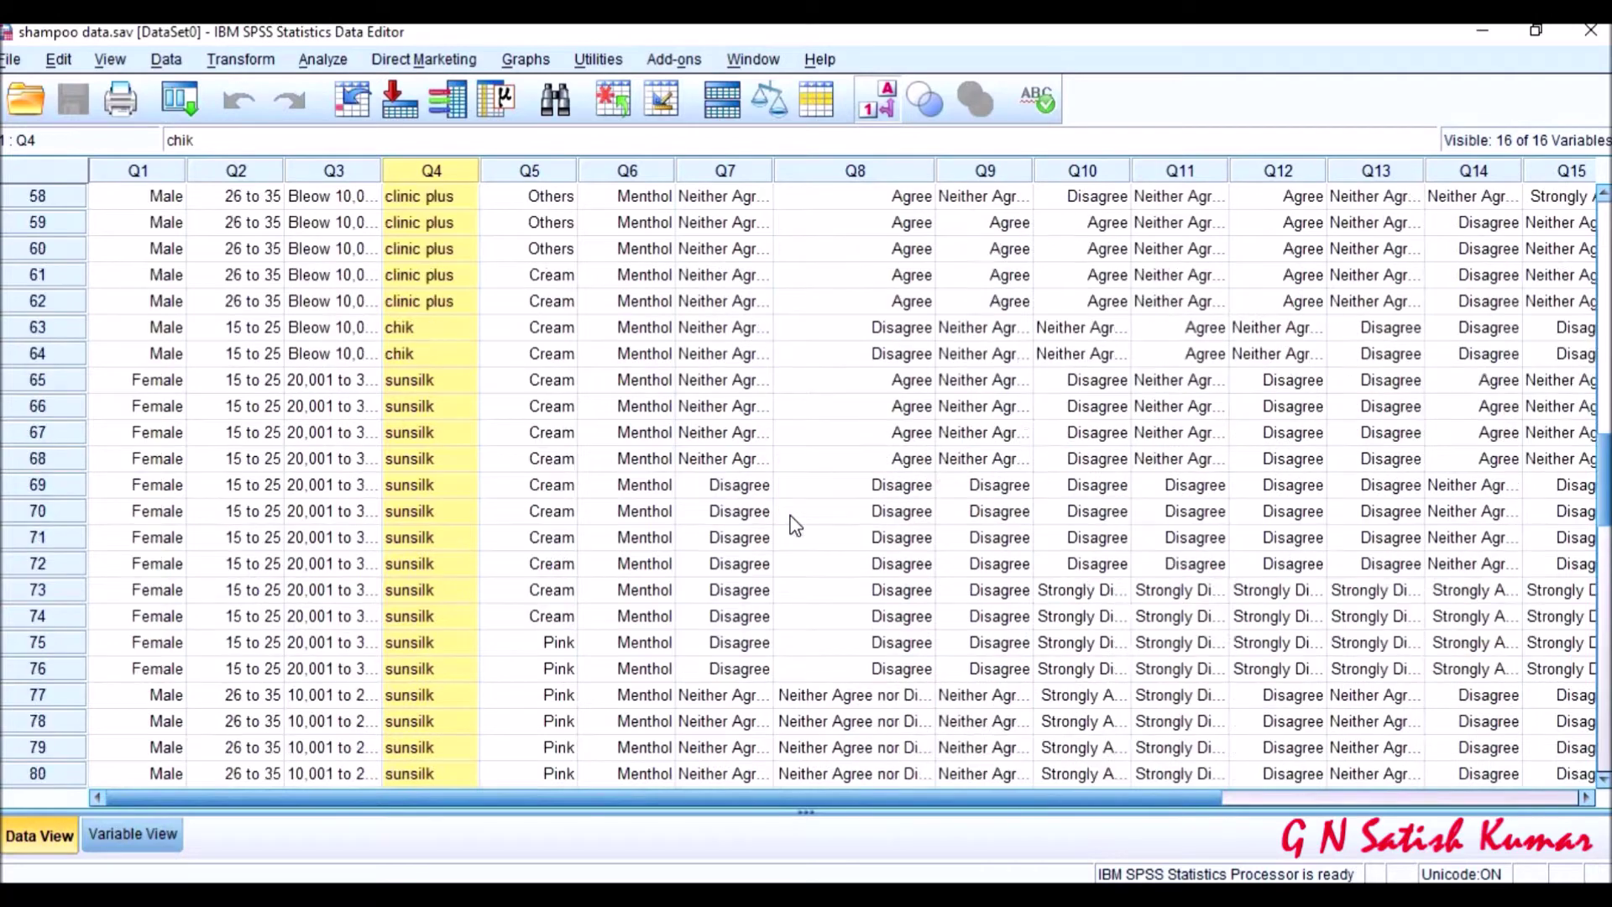
pyautogui.scroll(-5, 794, 525)
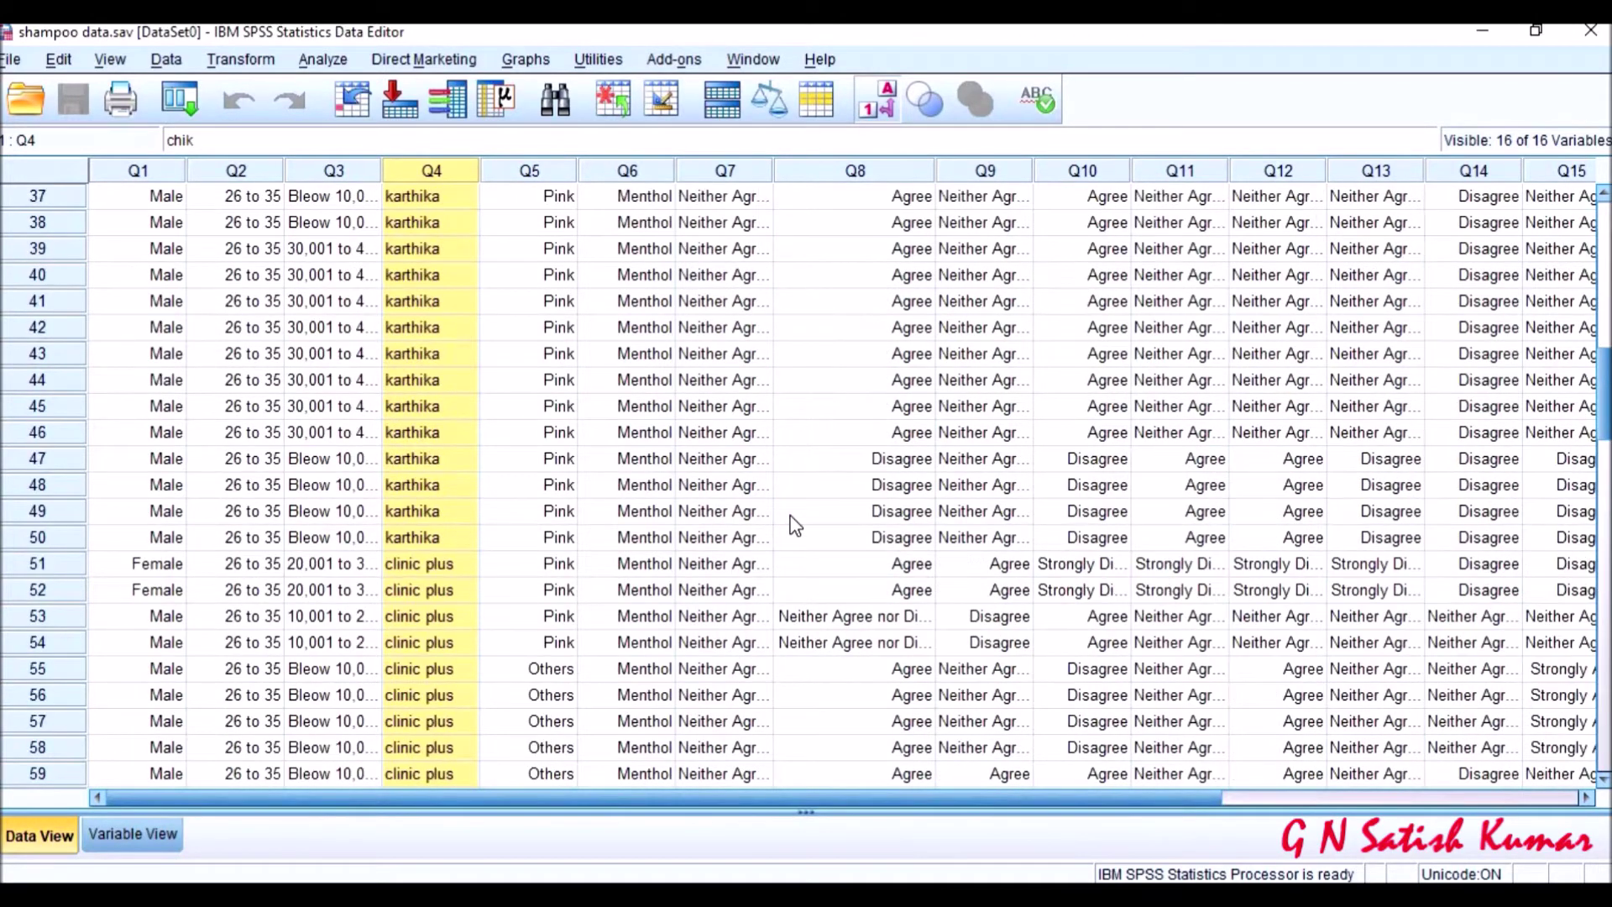
pyautogui.scroll(5, 793, 524)
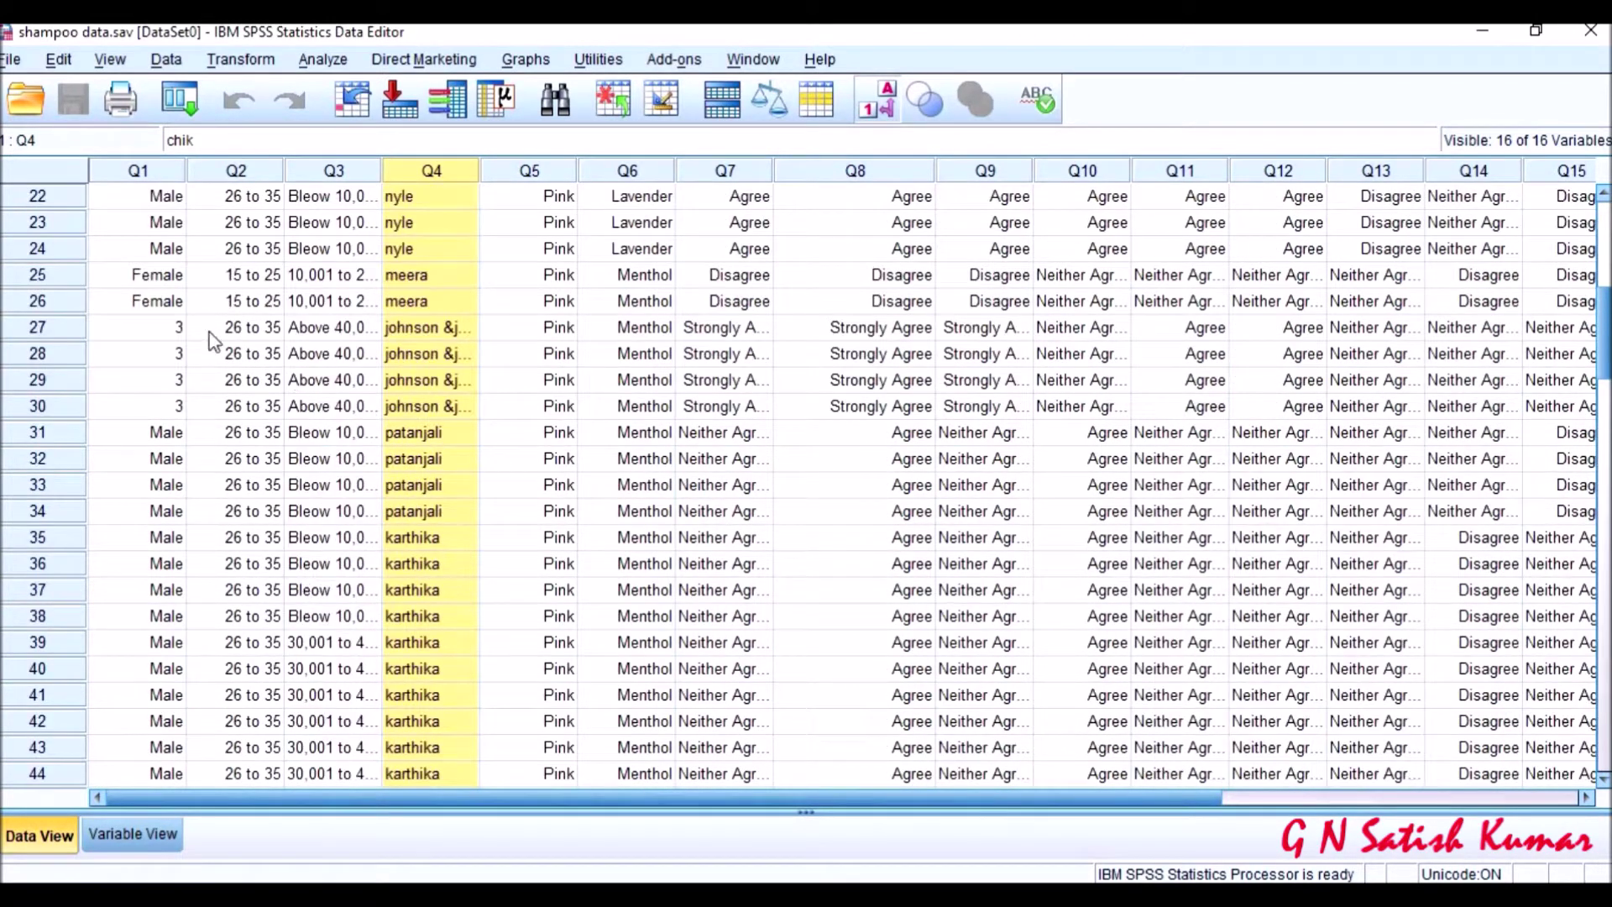
# Replace case 27's undefined Q1 code with 2 and look over the remaining cases
pyautogui.click(161, 334)
pyautogui.write('2')
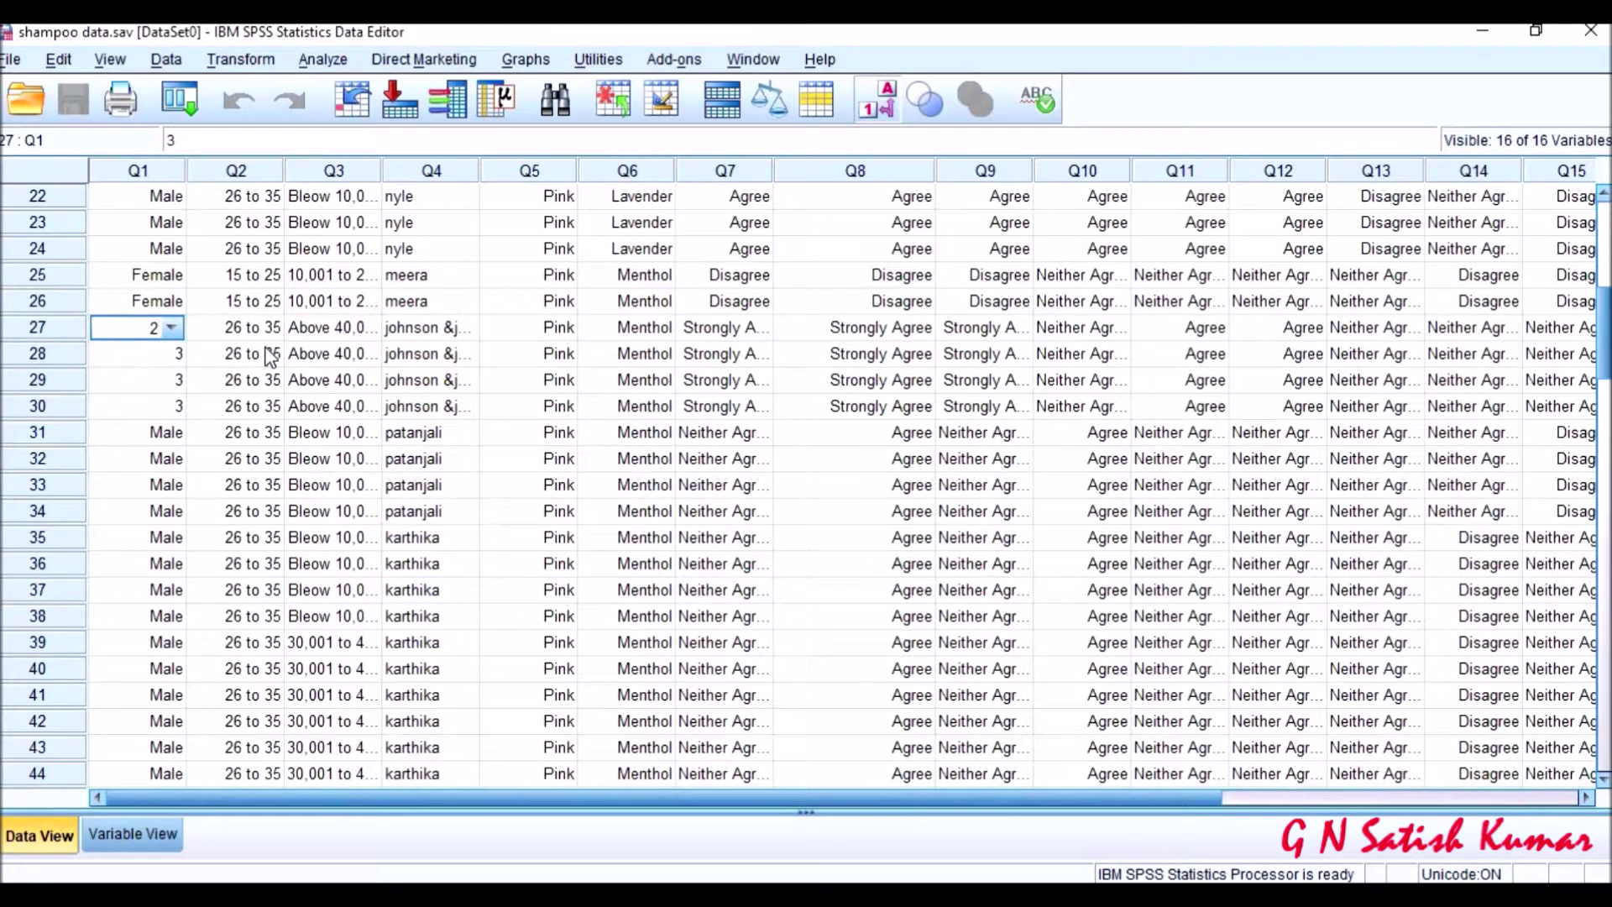
pyautogui.scroll(-18, 336, 386)
pyautogui.click(404, 408)
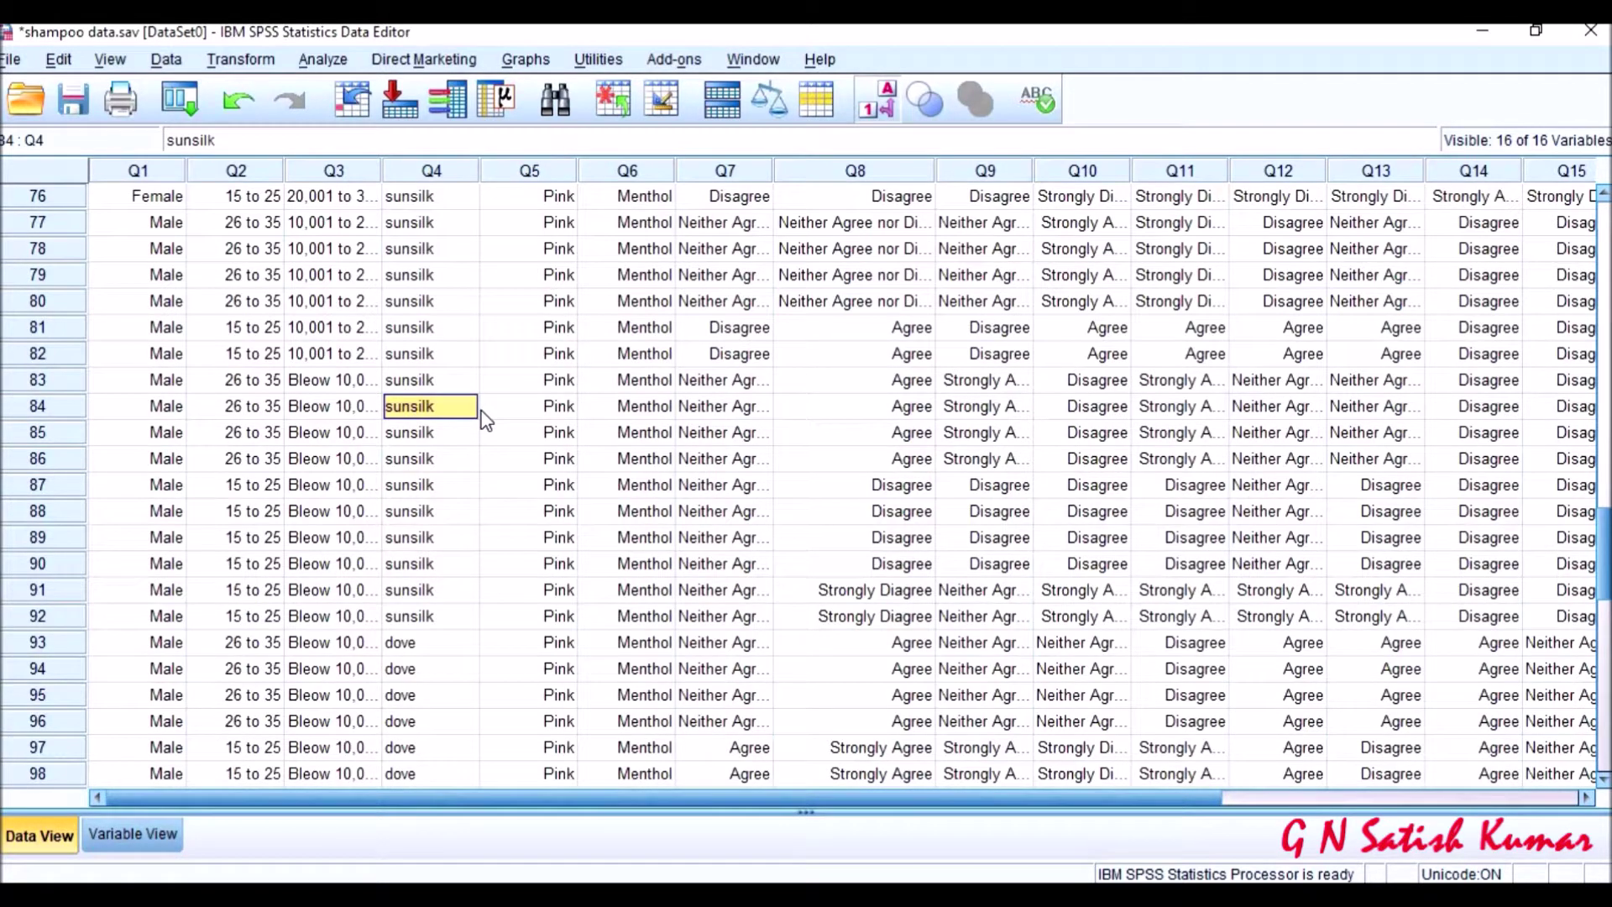
pyautogui.scroll(20, 485, 419)
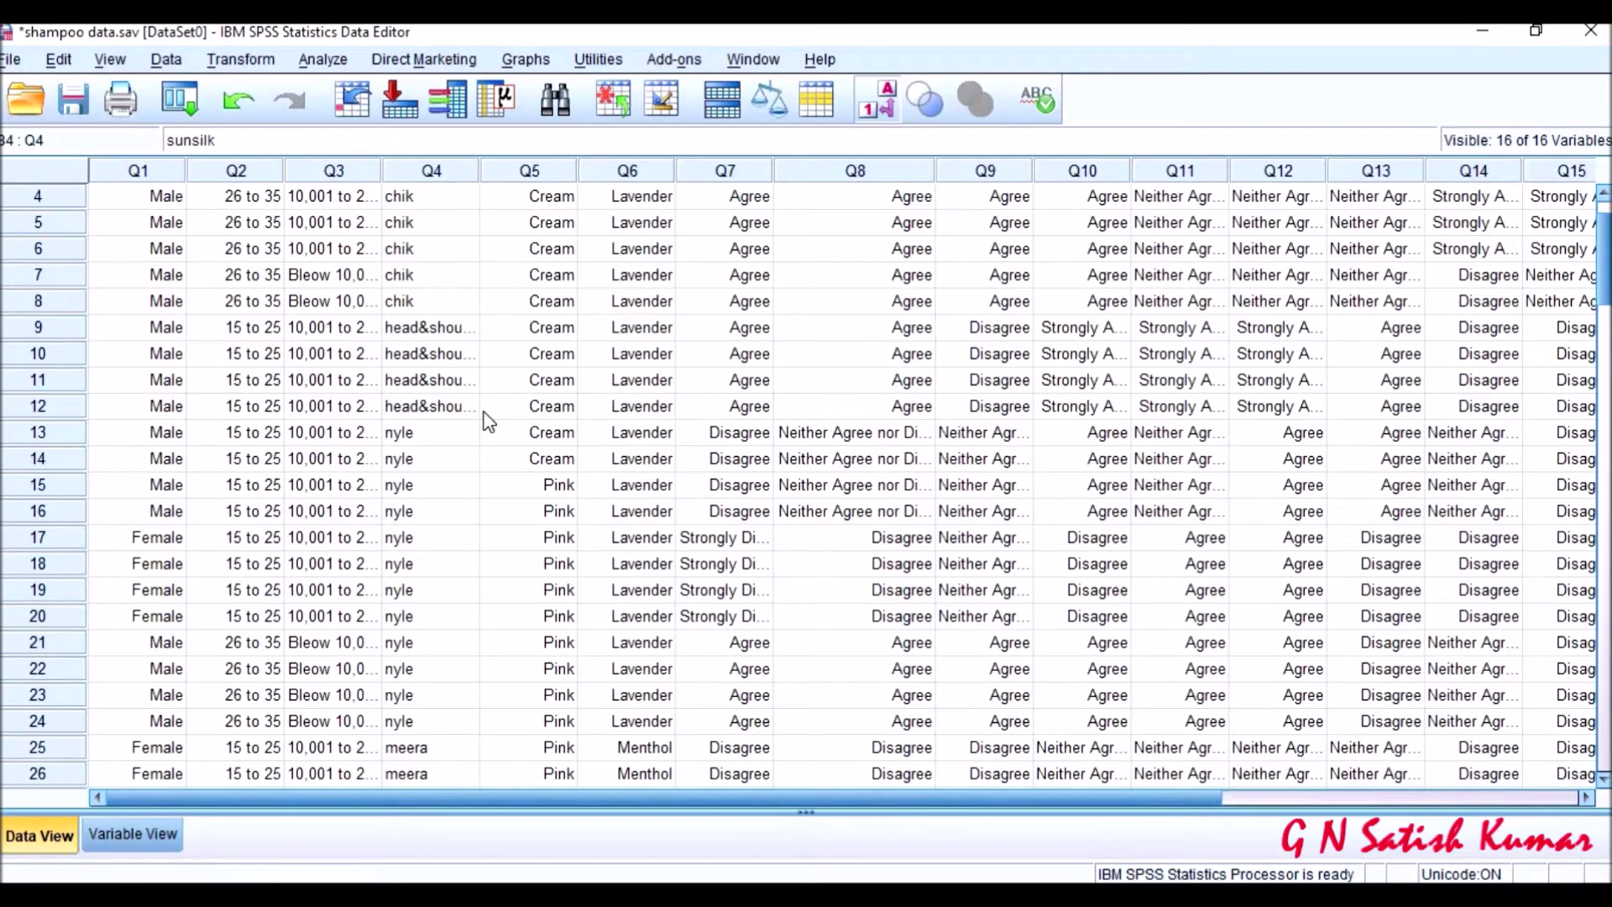
pyautogui.scroll(-4, 489, 419)
pyautogui.scroll(5, 489, 419)
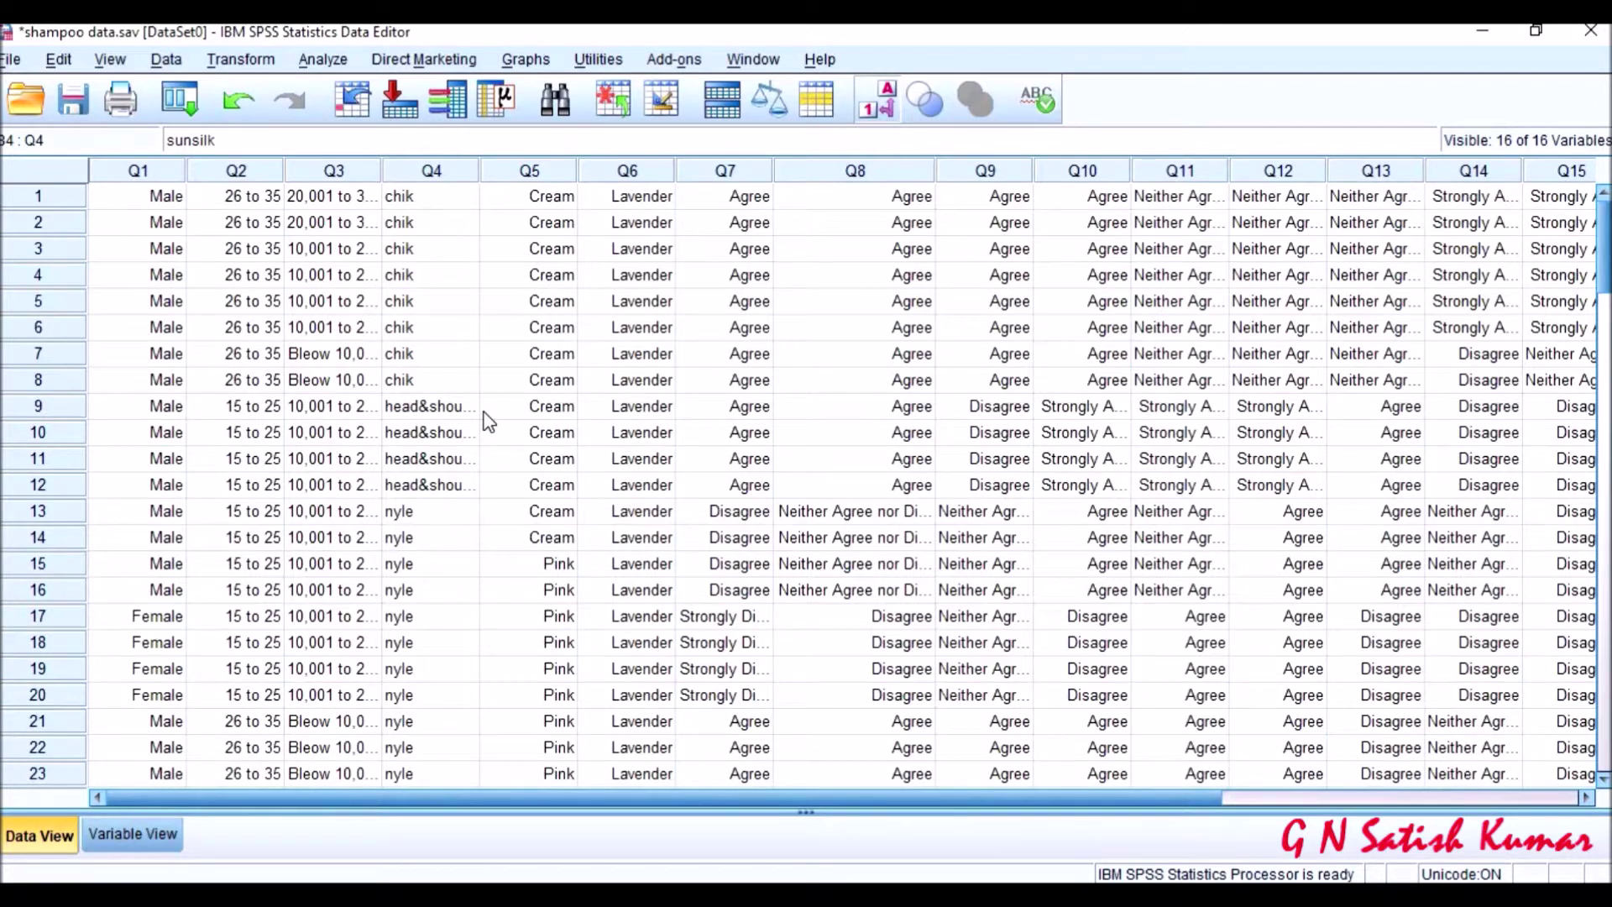
# Review the Name, Type, Label, Values, Missing and Measure attributes of the shampoo survey variables
pyautogui.click(147, 832)
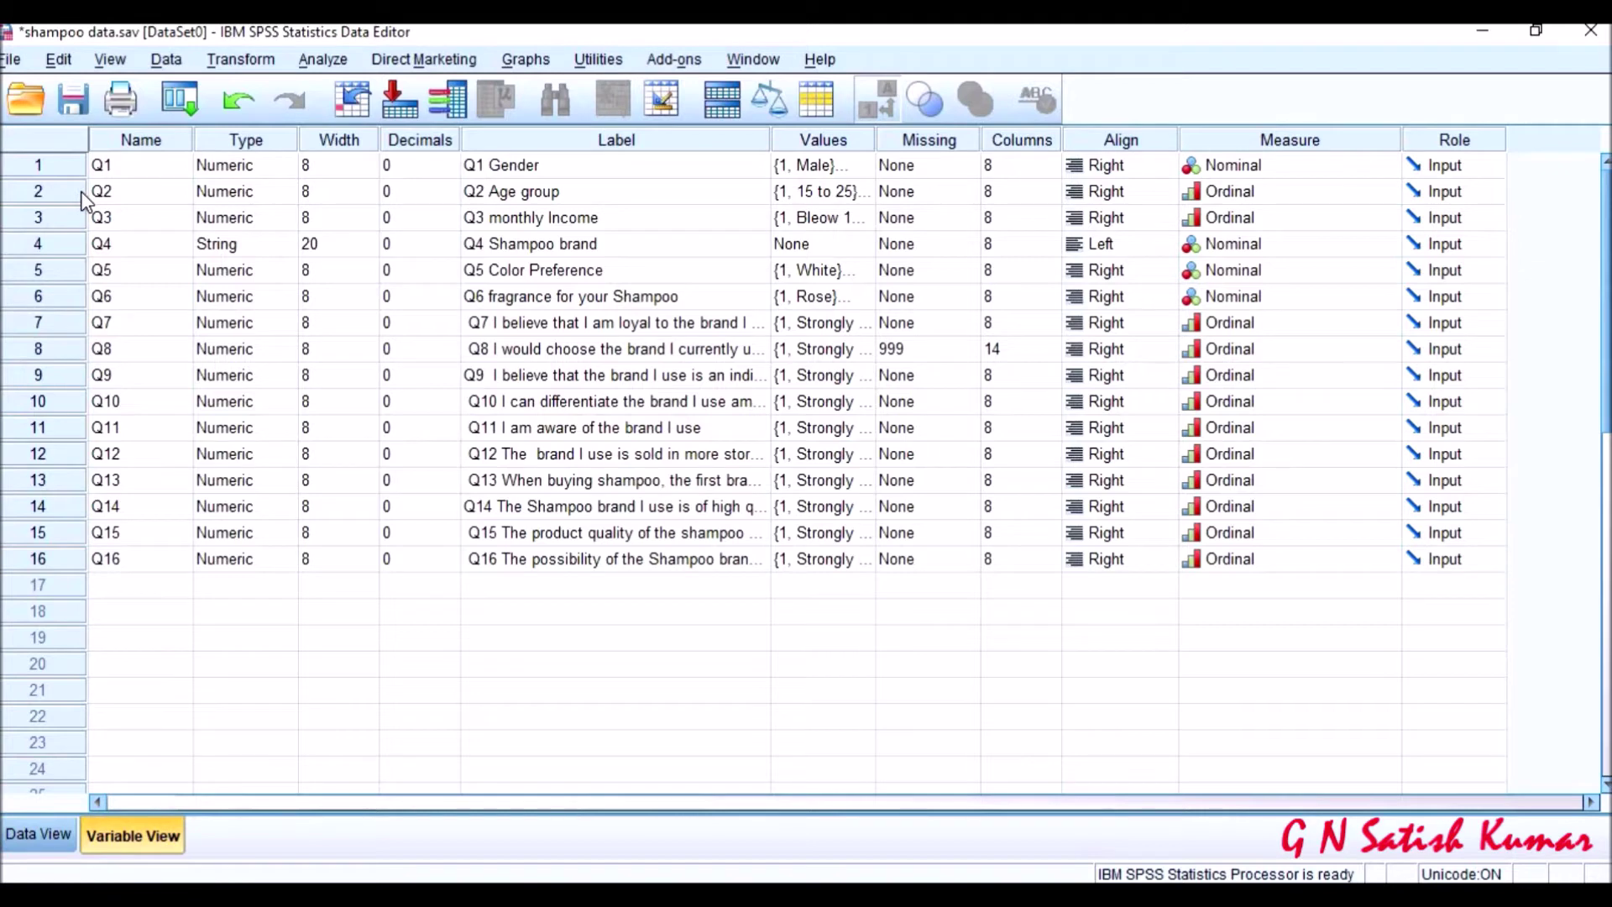
pyautogui.click(141, 146)
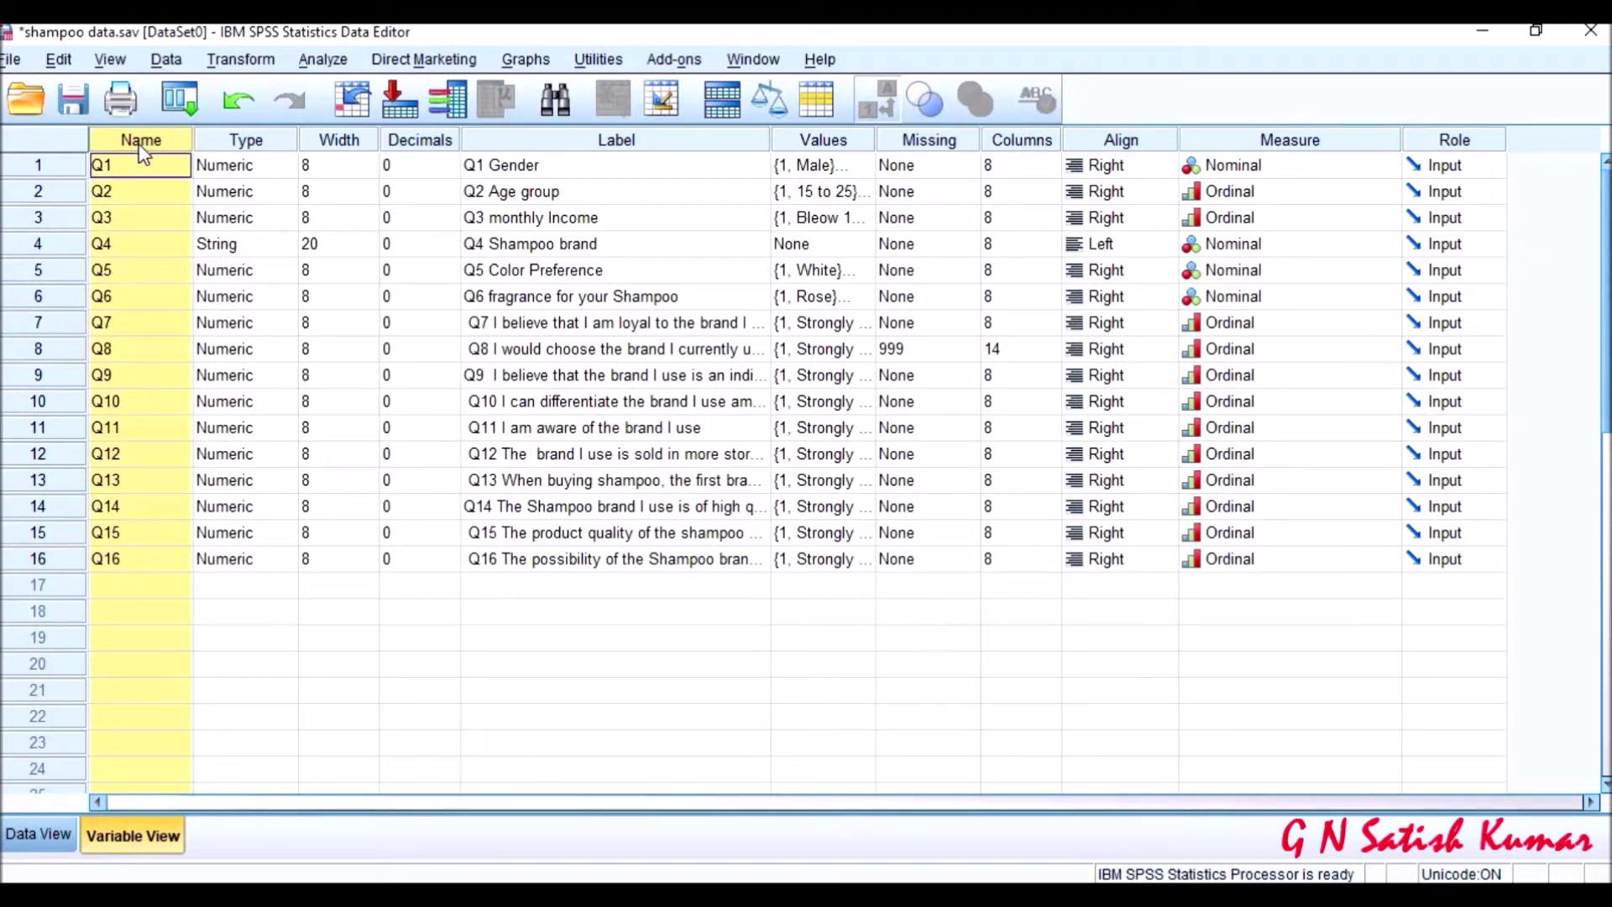
pyautogui.click(284, 139)
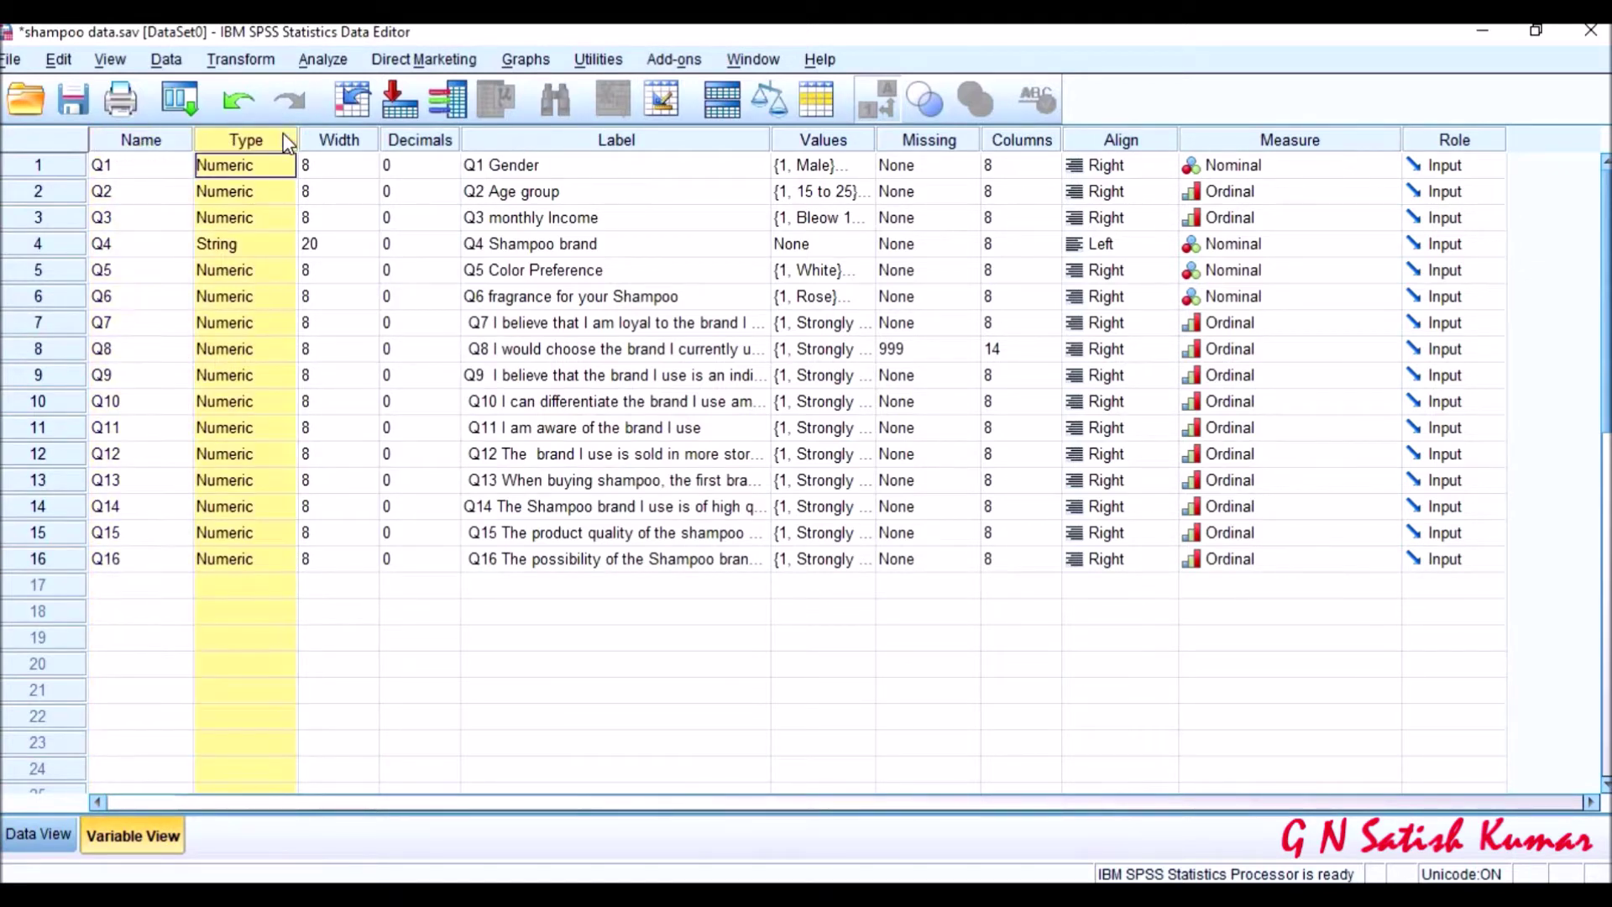
pyautogui.click(614, 143)
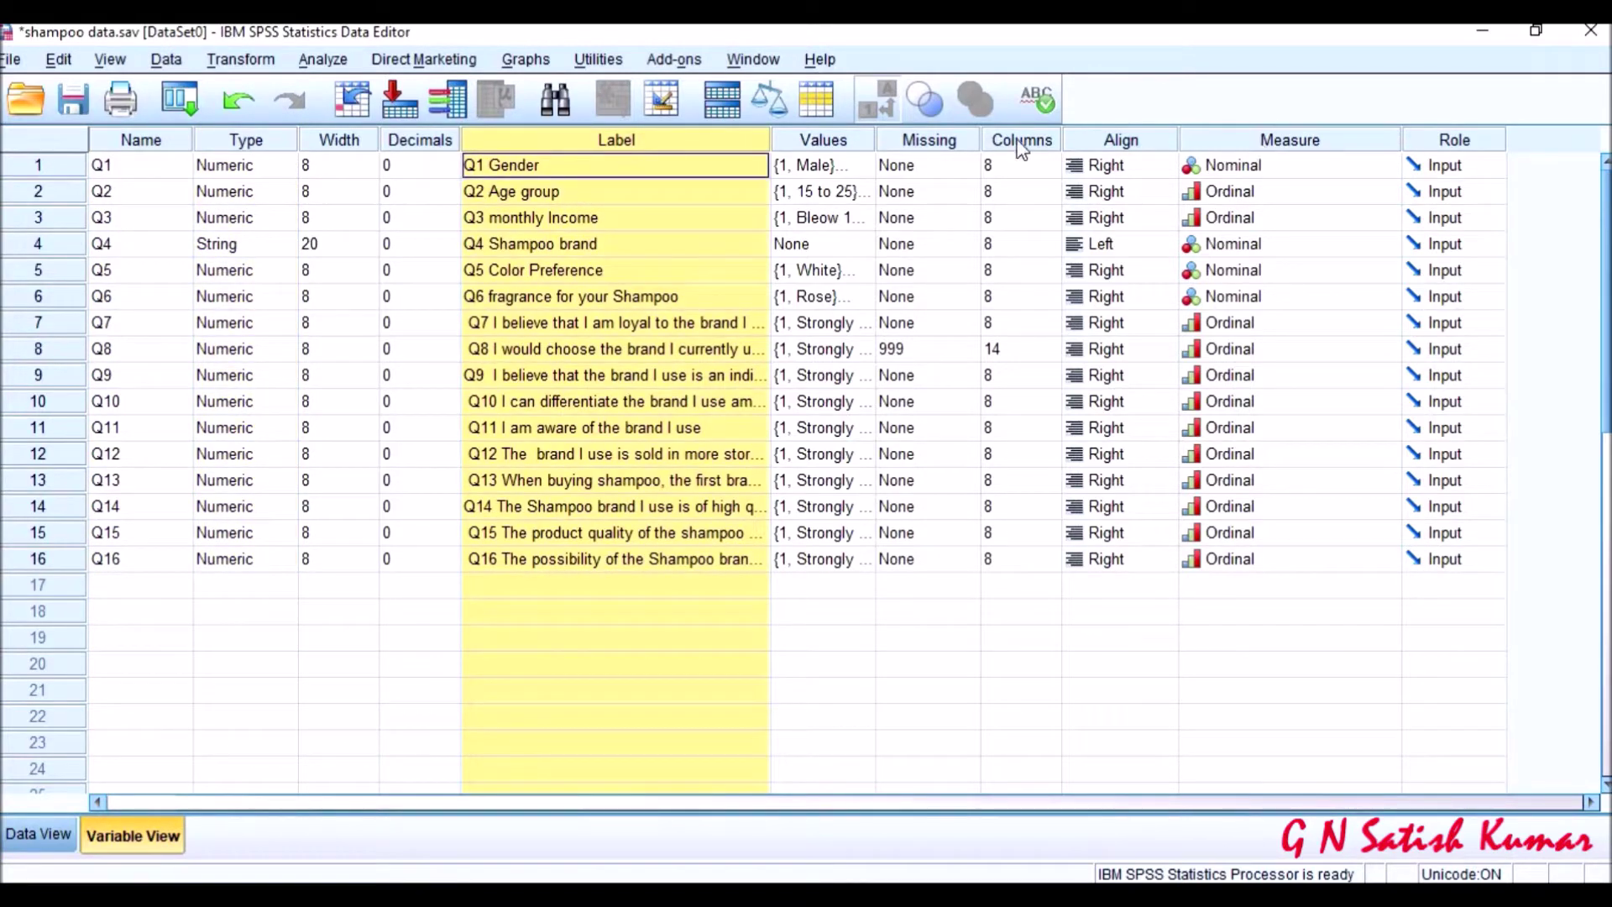
pyautogui.click(865, 143)
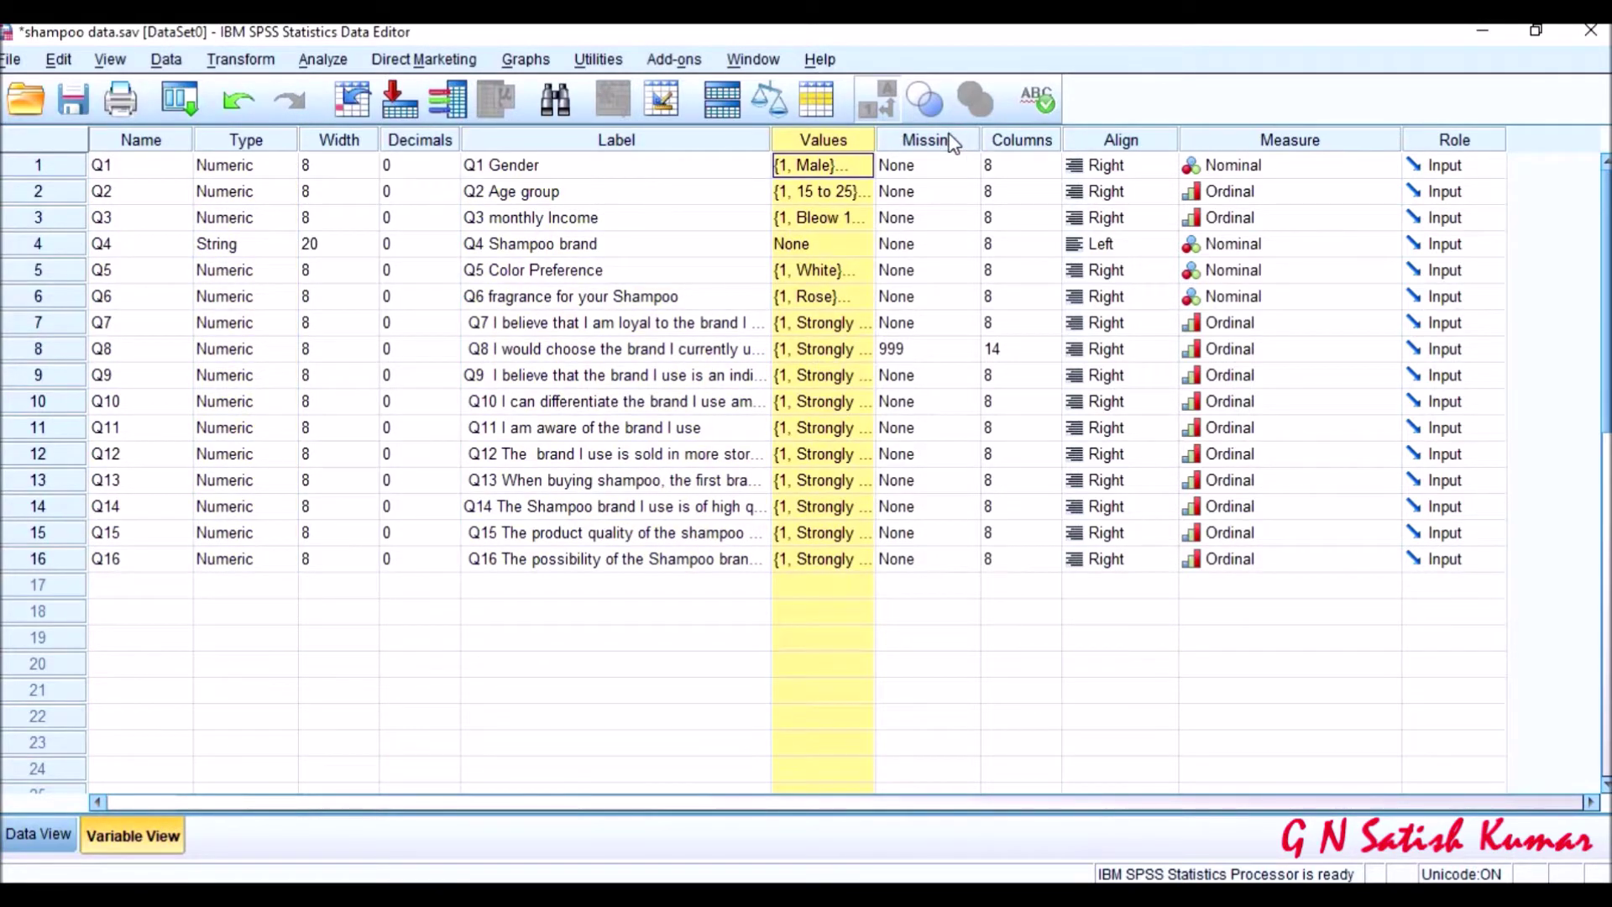
pyautogui.click(966, 141)
pyautogui.click(1276, 141)
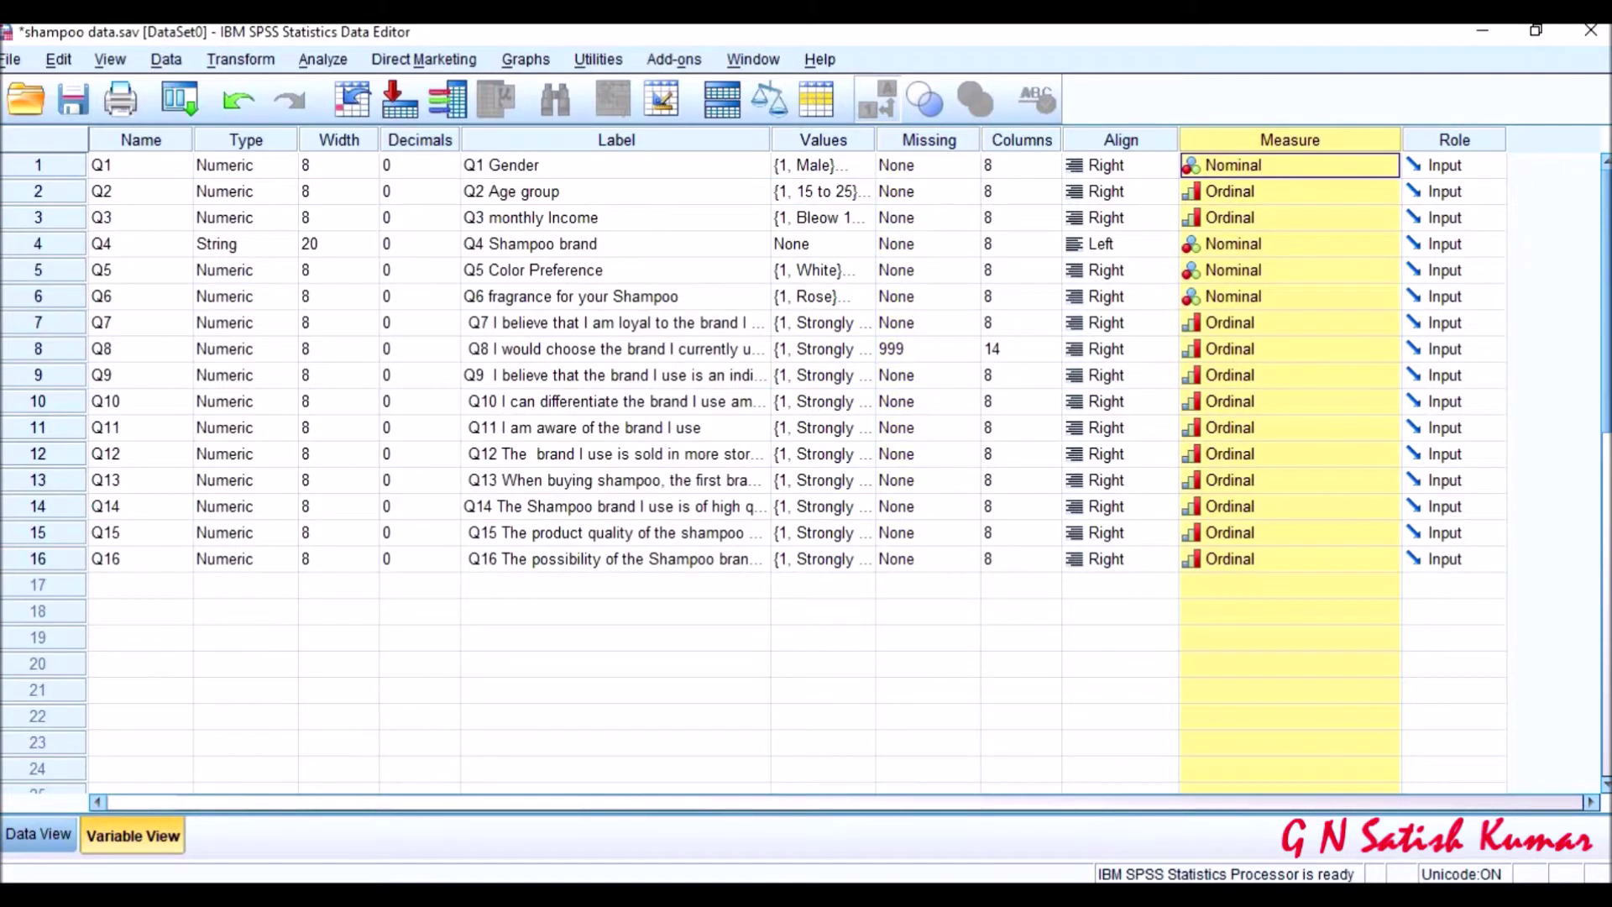
# Return to the shampoo data cases and display numeric codes instead of value labels
pyautogui.click(54, 831)
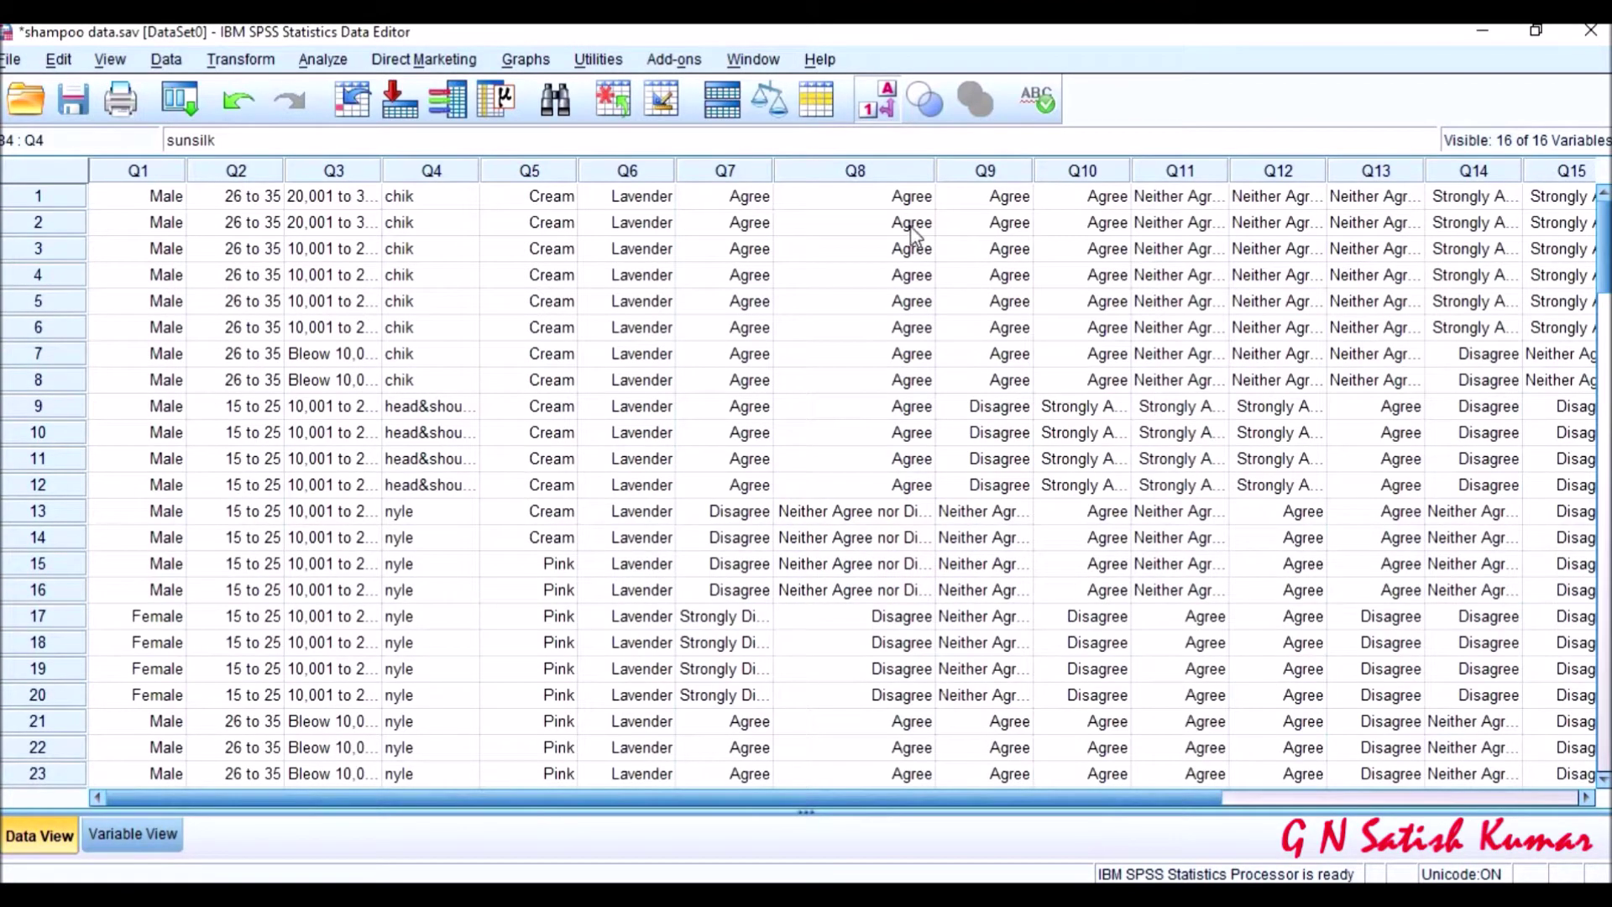
pyautogui.click(882, 102)
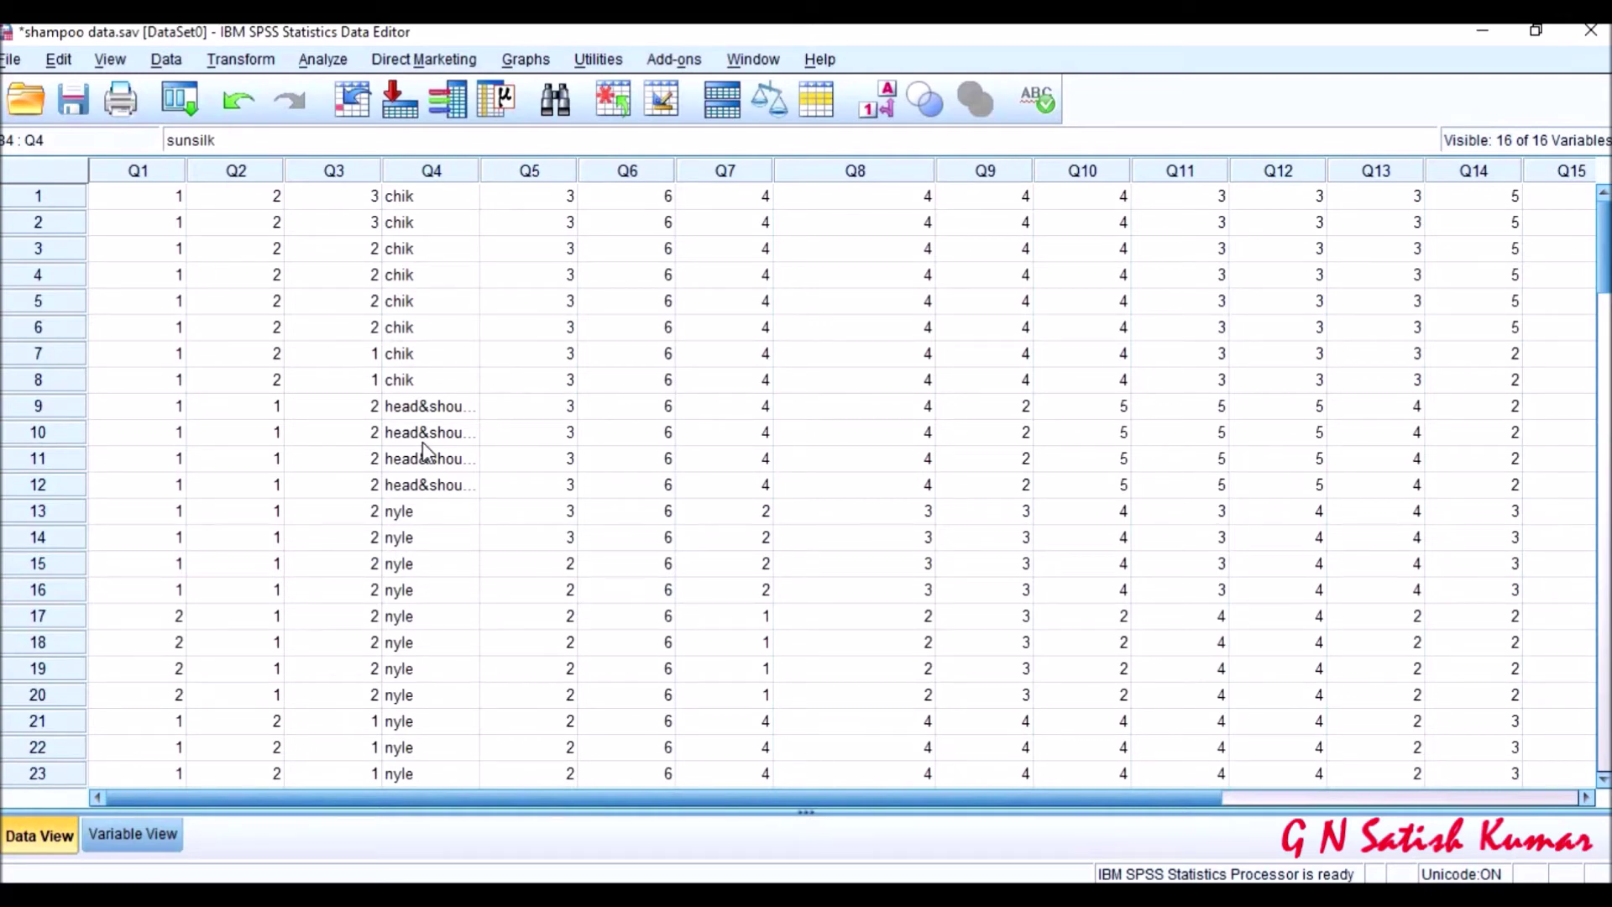
# Switch to the Shampoo Questionnaire workbook in Excel and look through the coded answers for Q1 to Q16
pyautogui.hotkey('alt', 'Tab')
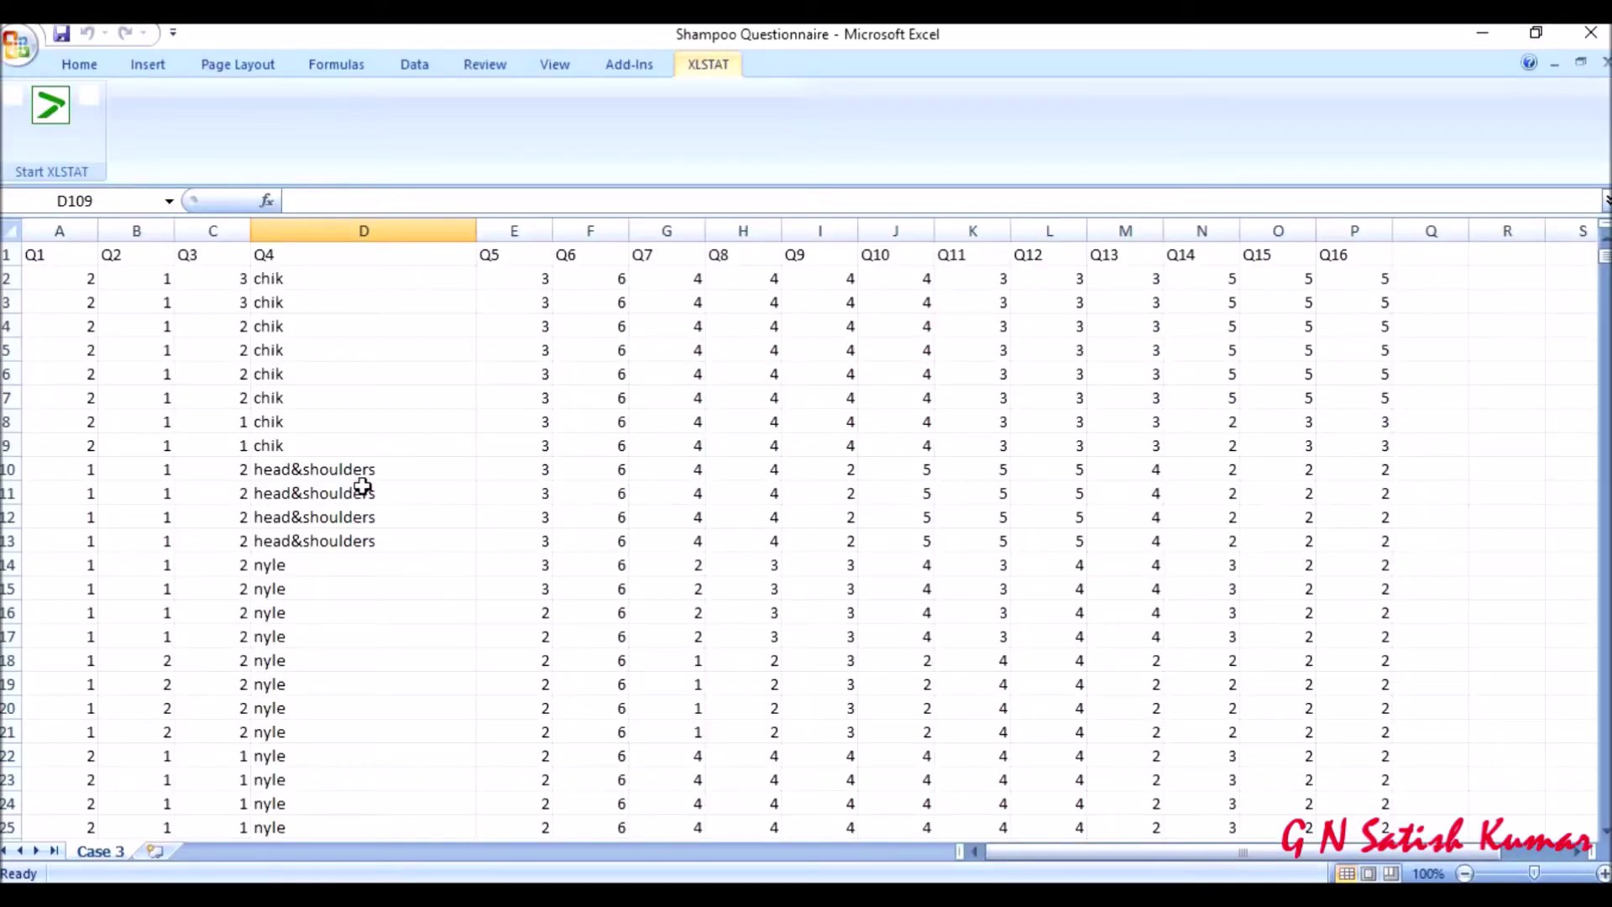
pyautogui.scroll(-12, 362, 487)
pyautogui.scroll(12, 365, 495)
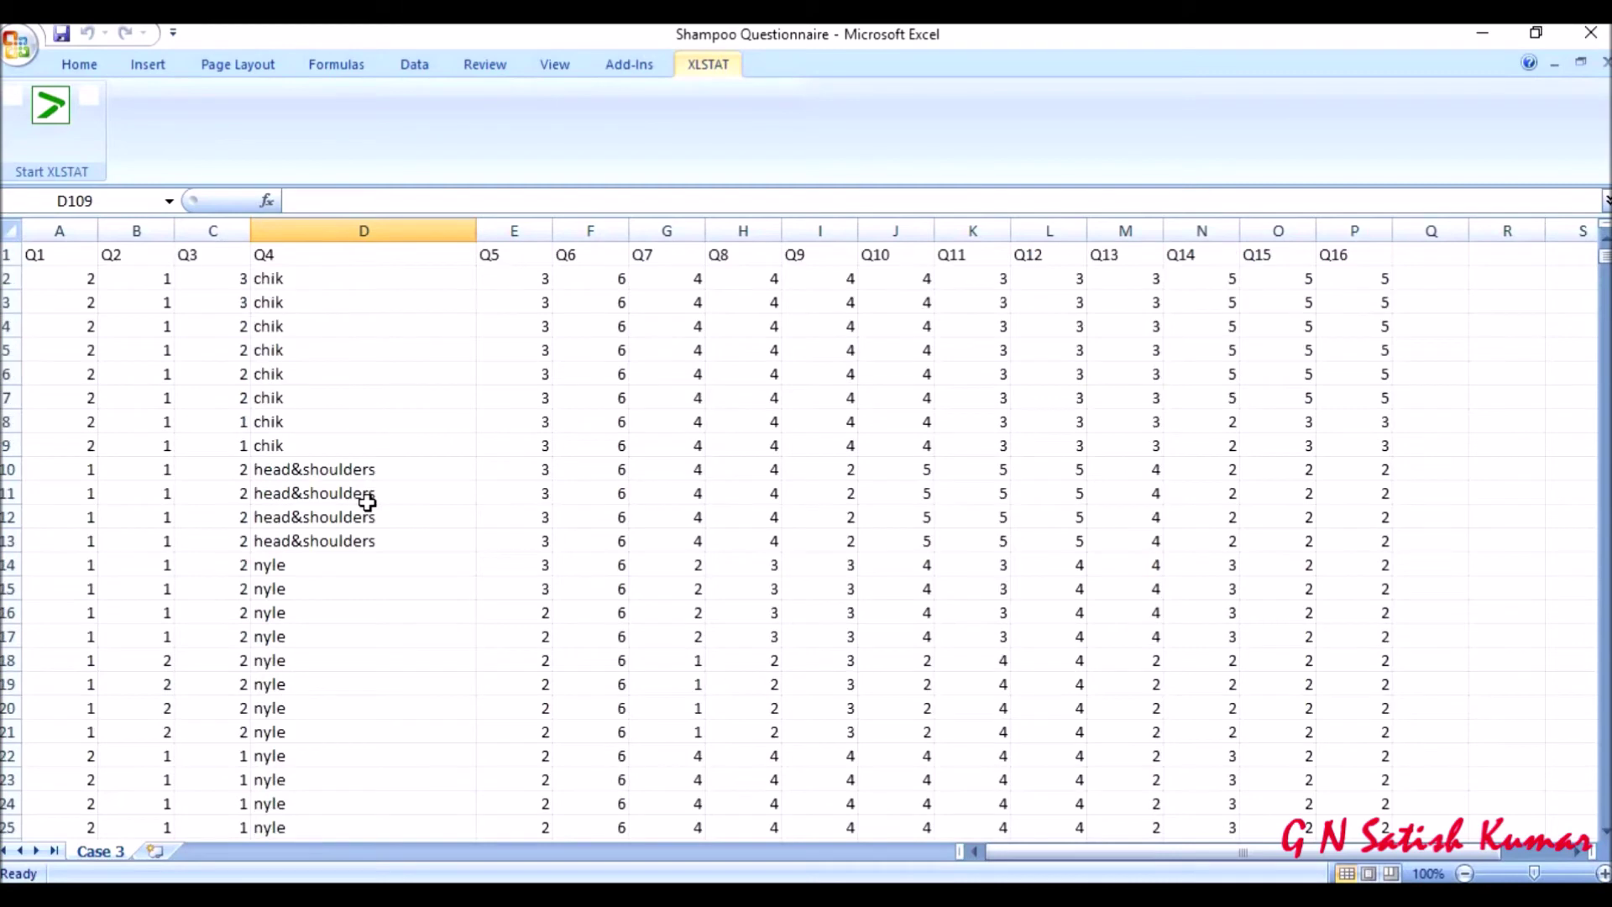